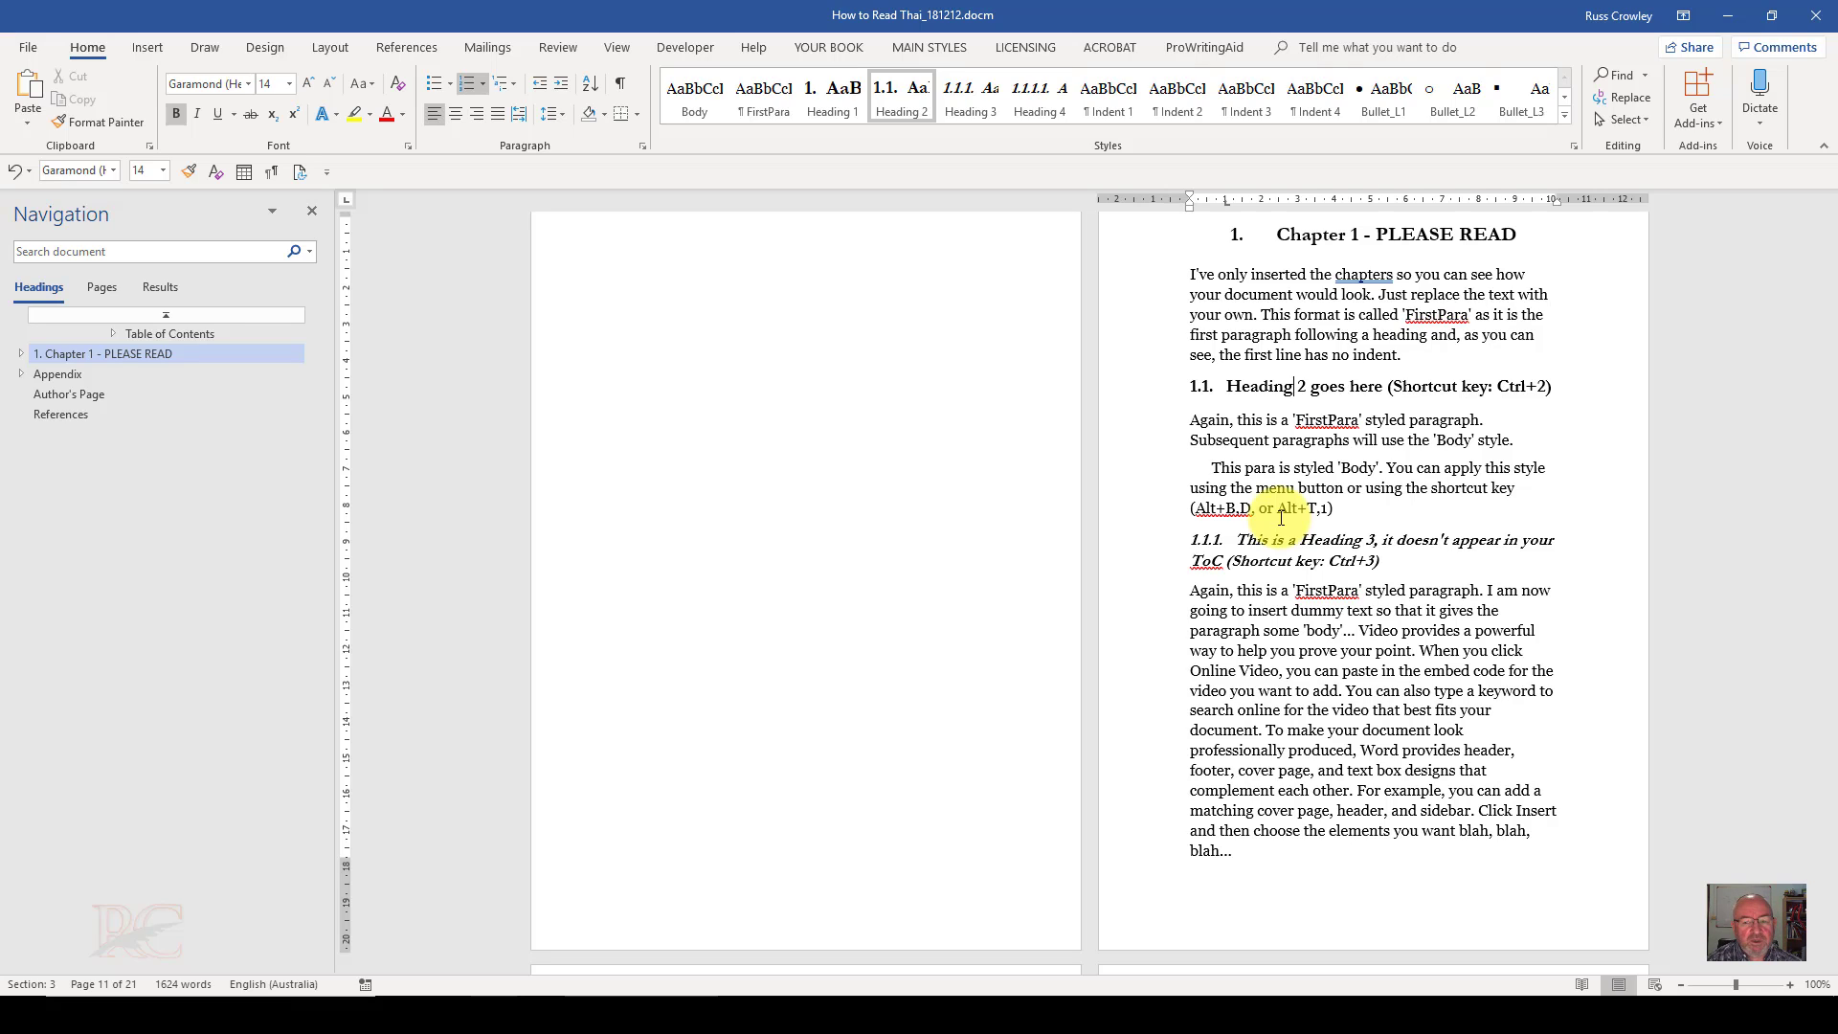
# Close the current book document and open the recent 1CBC_Pro_181127.docm from the 1CBC Pro folder
pyautogui.hotkey('alt', 'F4')
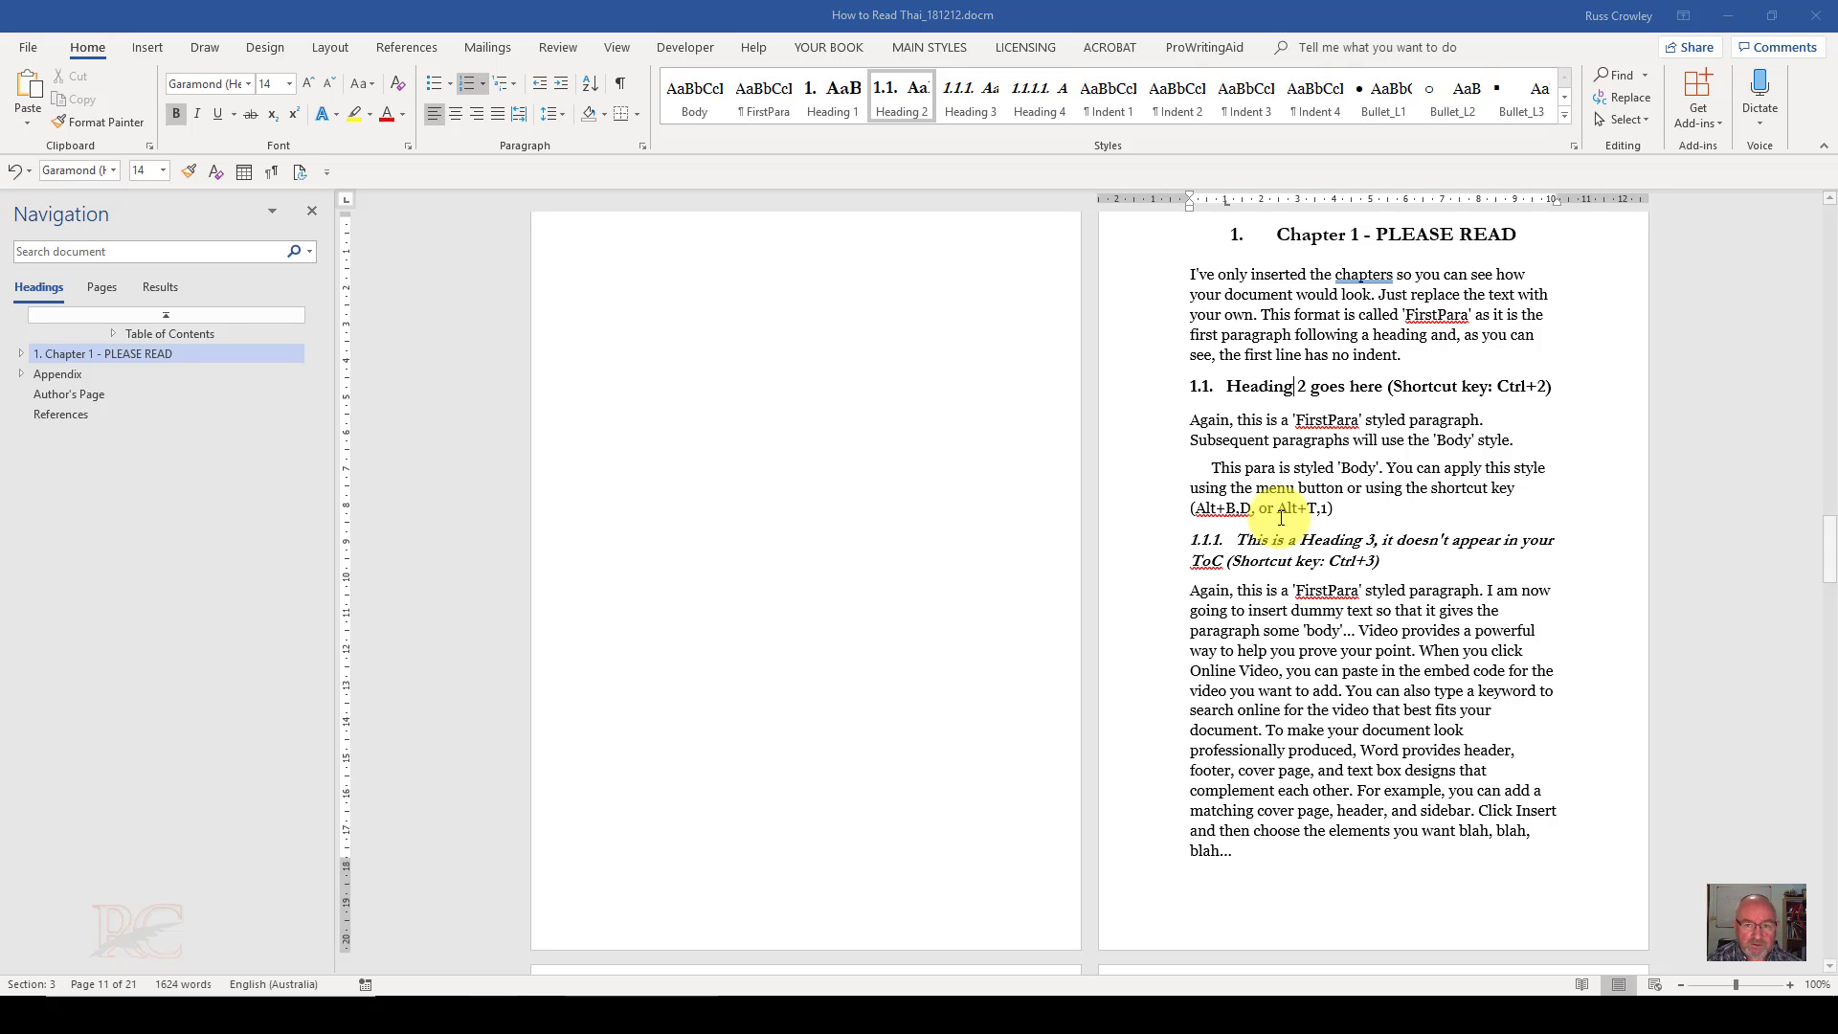
pyautogui.click(831, 543)
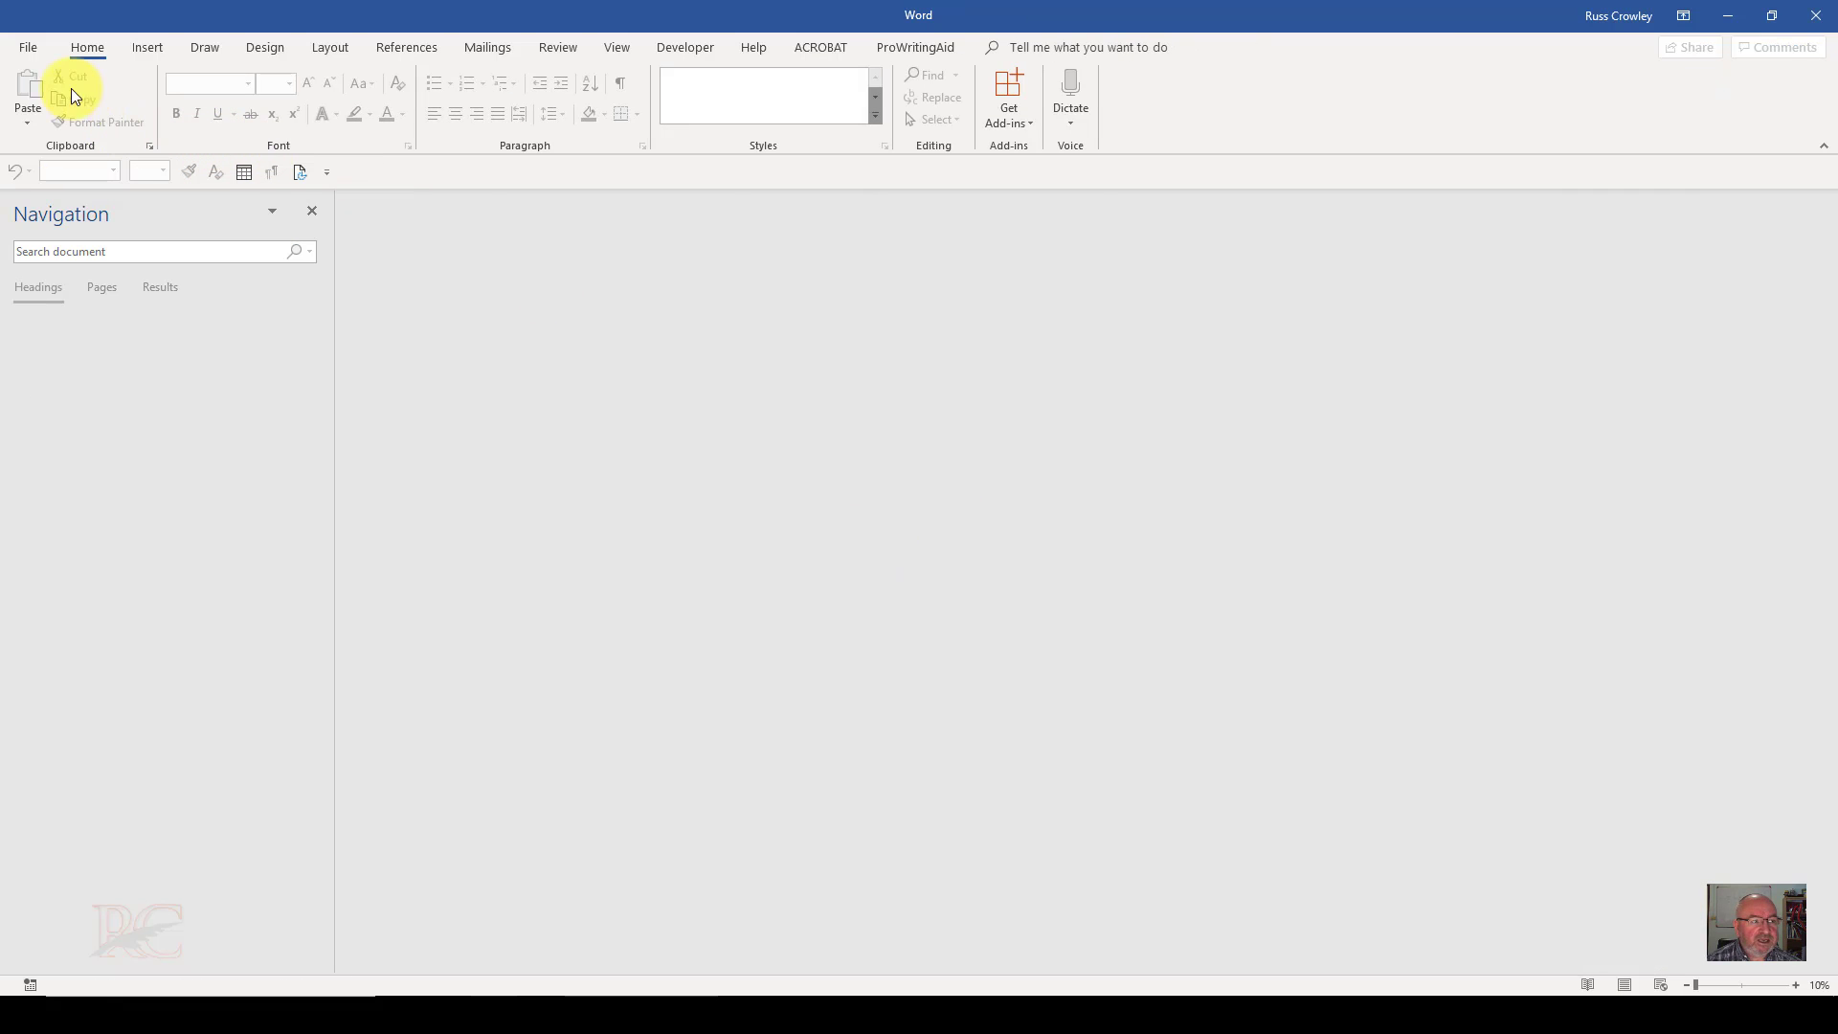
pyautogui.click(27, 45)
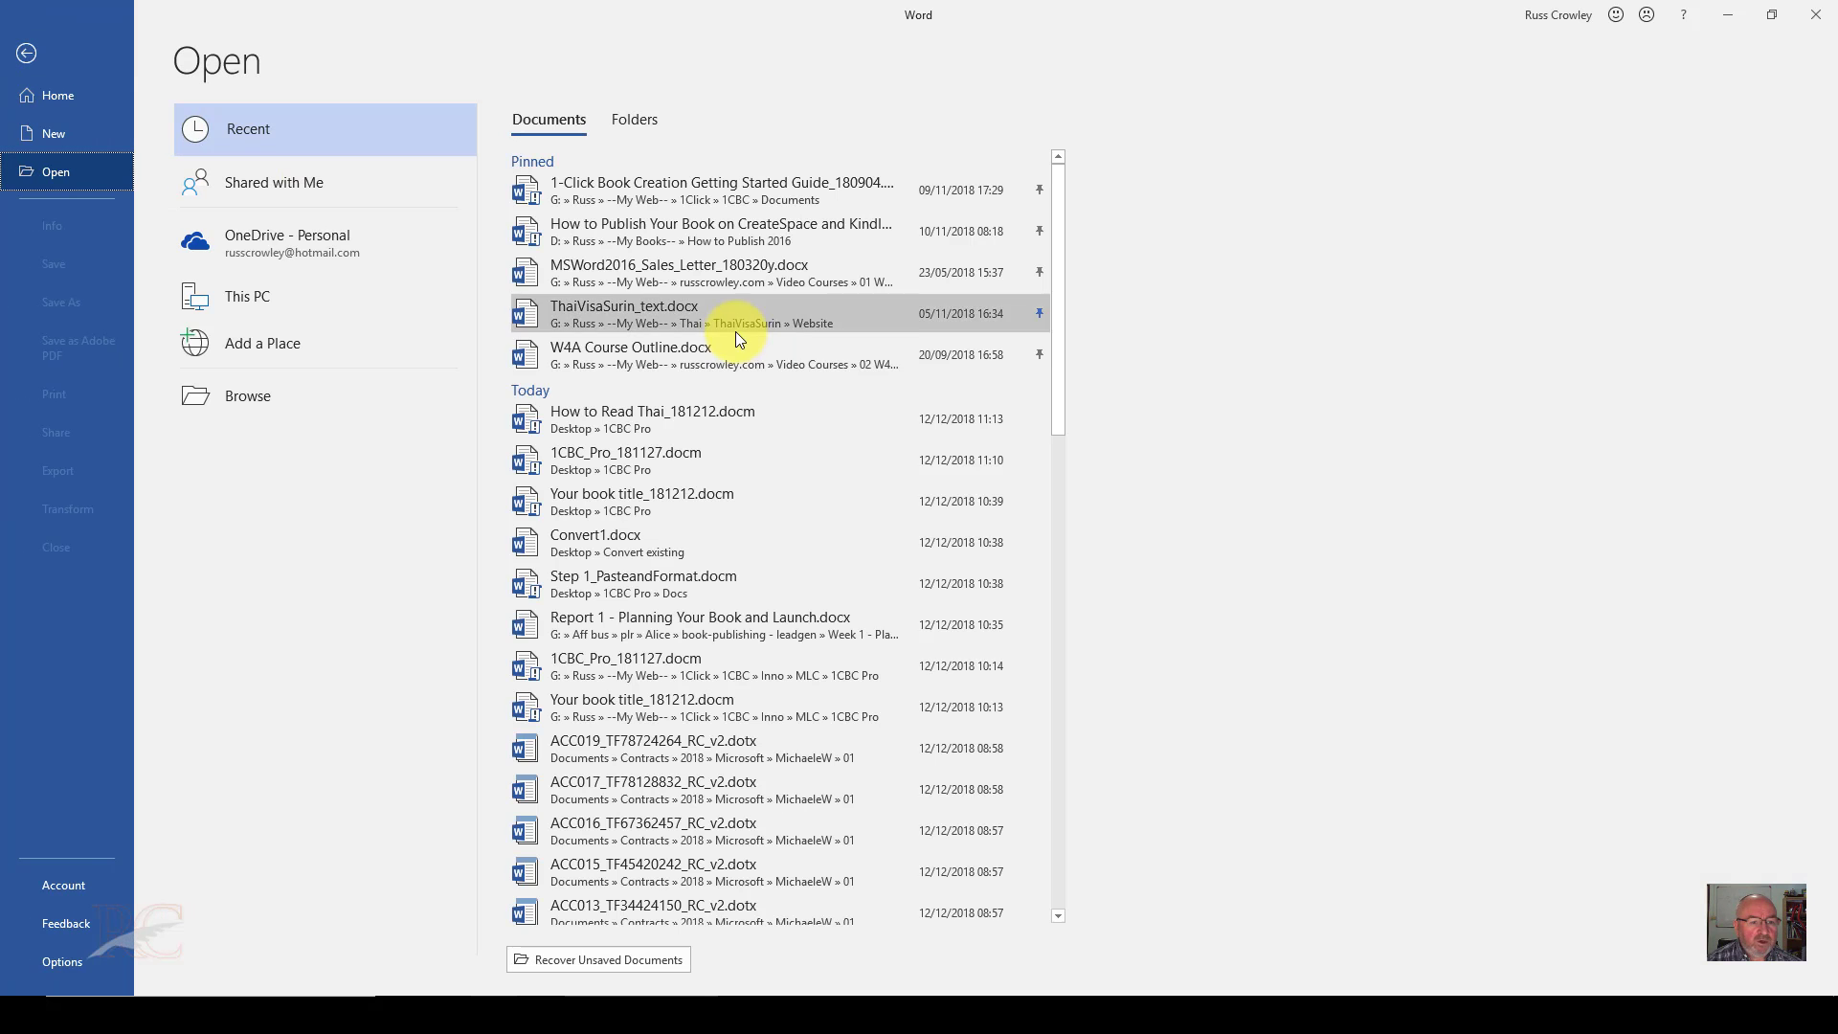
pyautogui.click(647, 456)
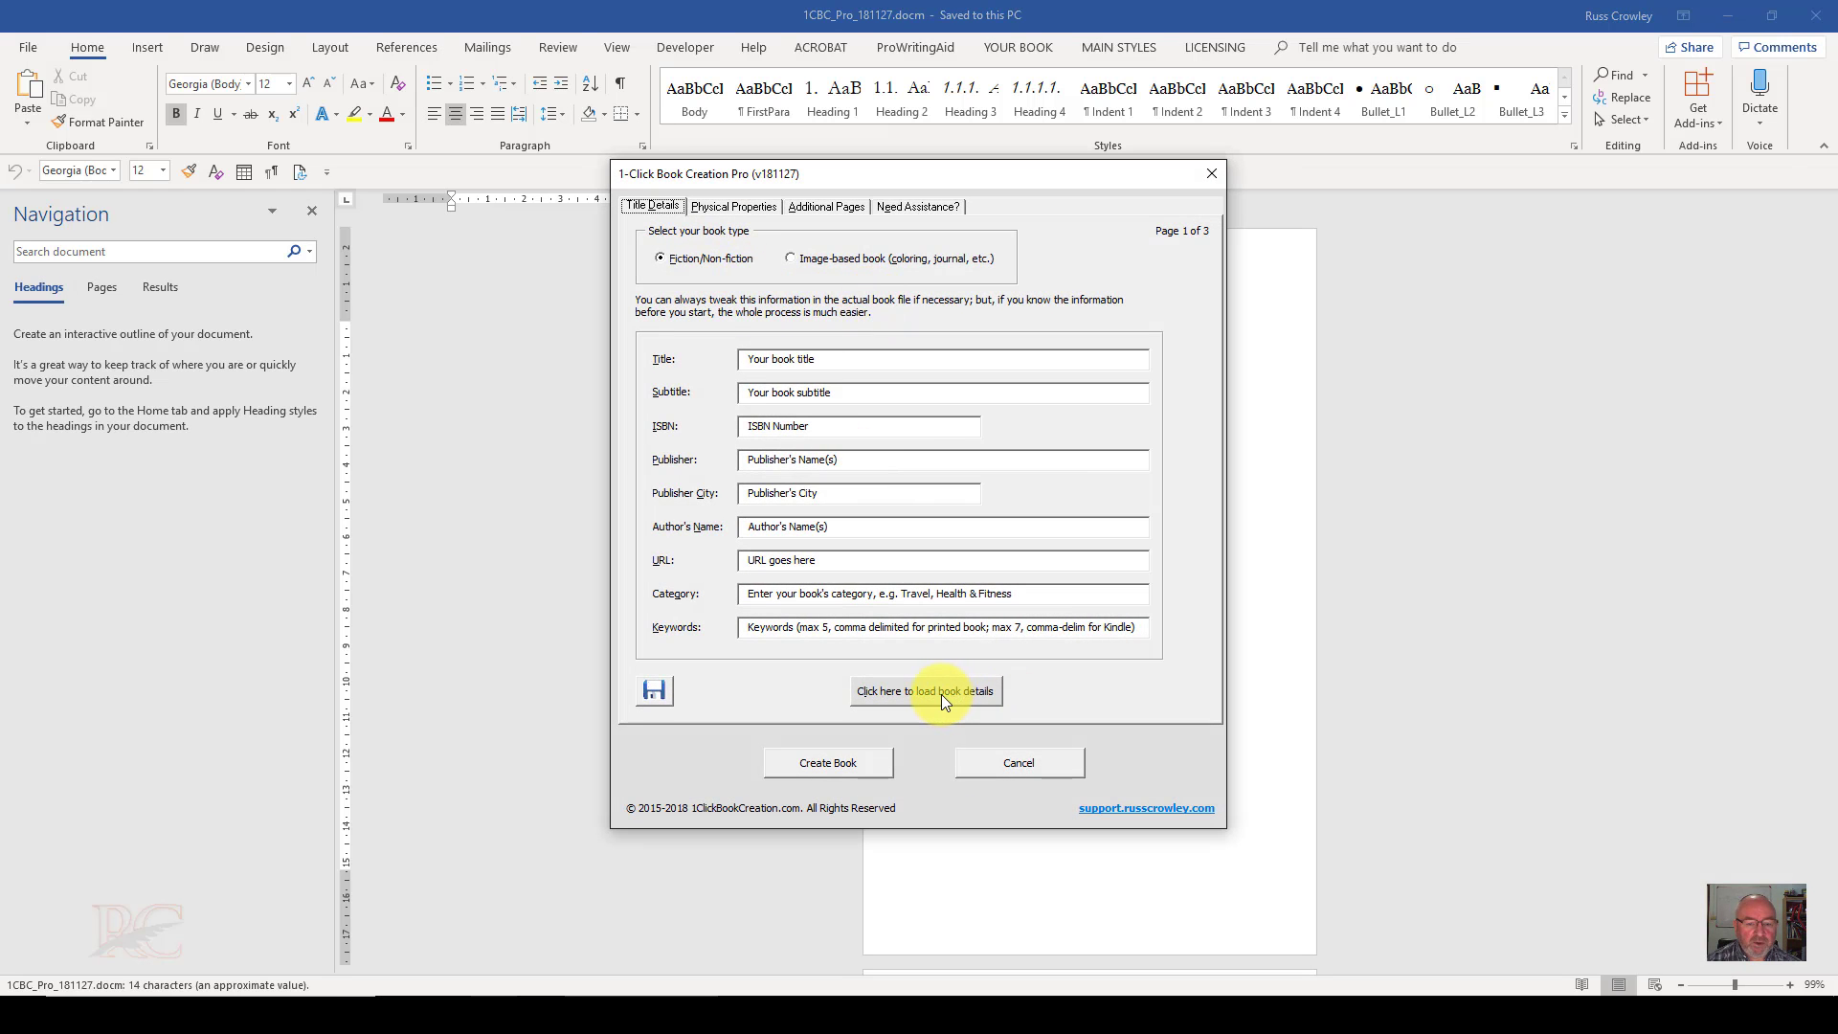
# Load the book details from 07 How to Publish on CS KDP.txt and set the book size to 8 x 10 inches
pyautogui.click(940, 693)
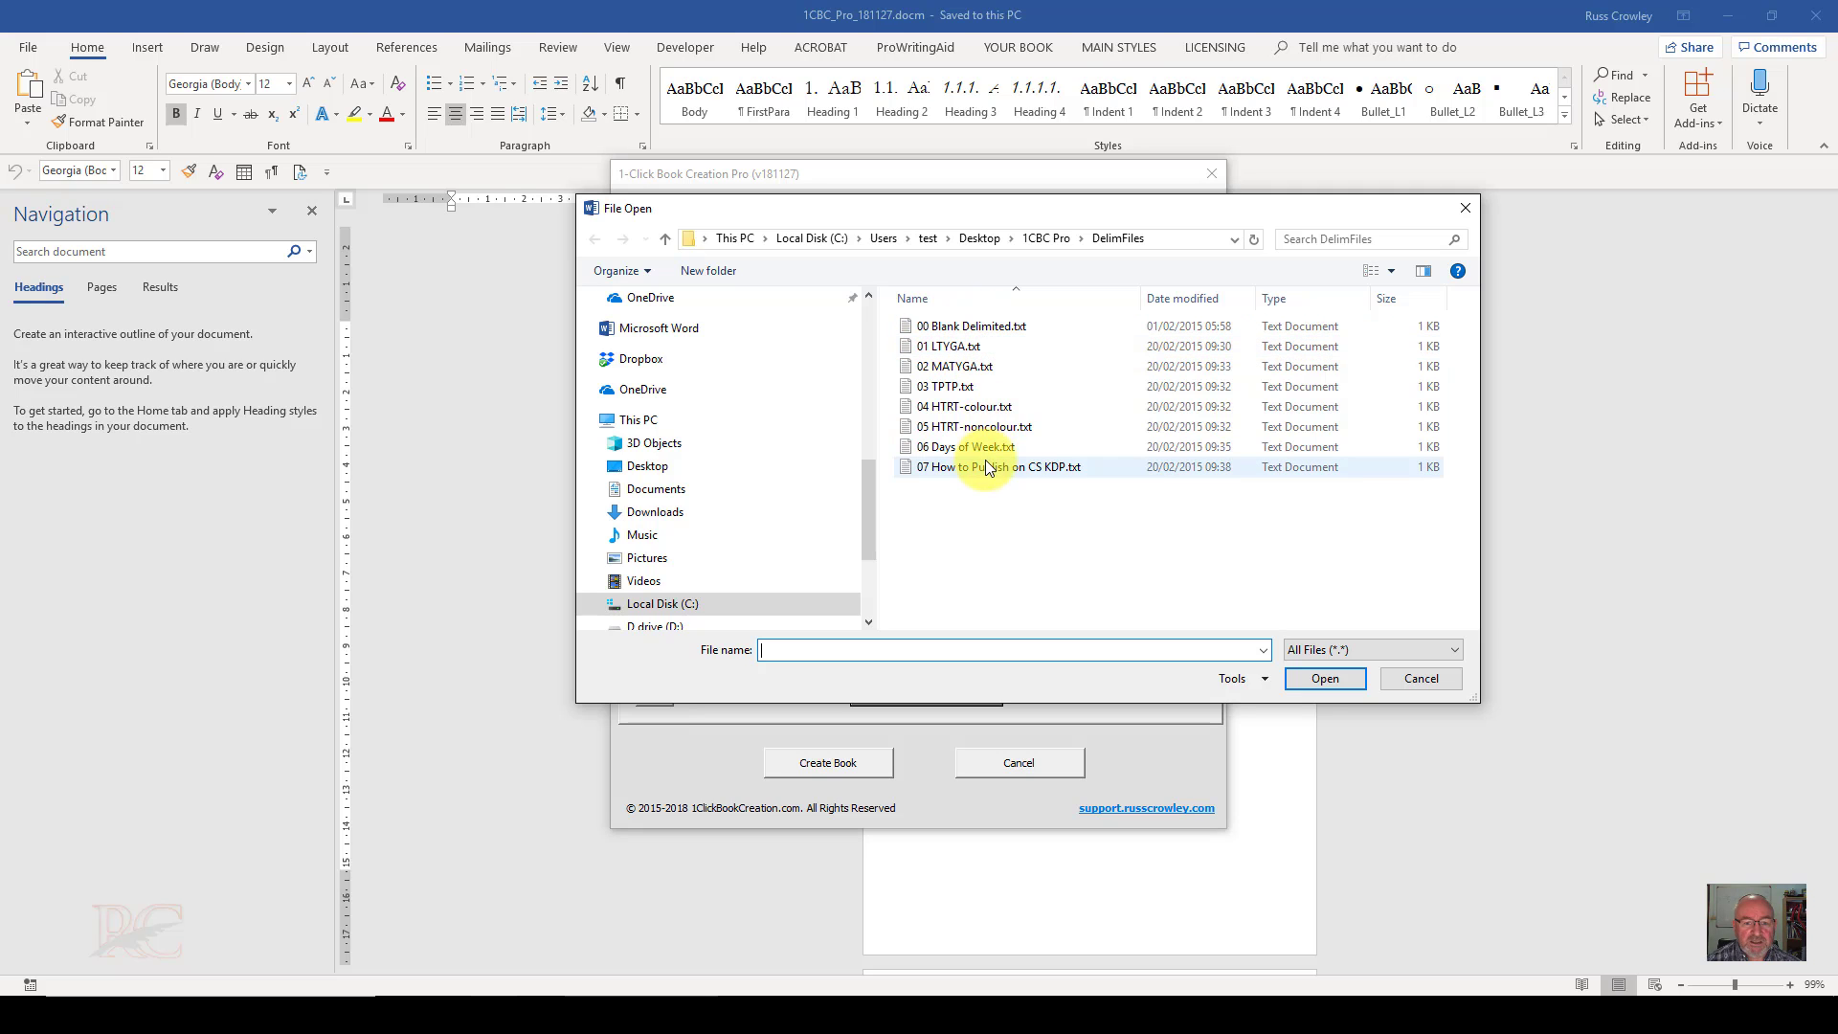
pyautogui.doubleClick(990, 466)
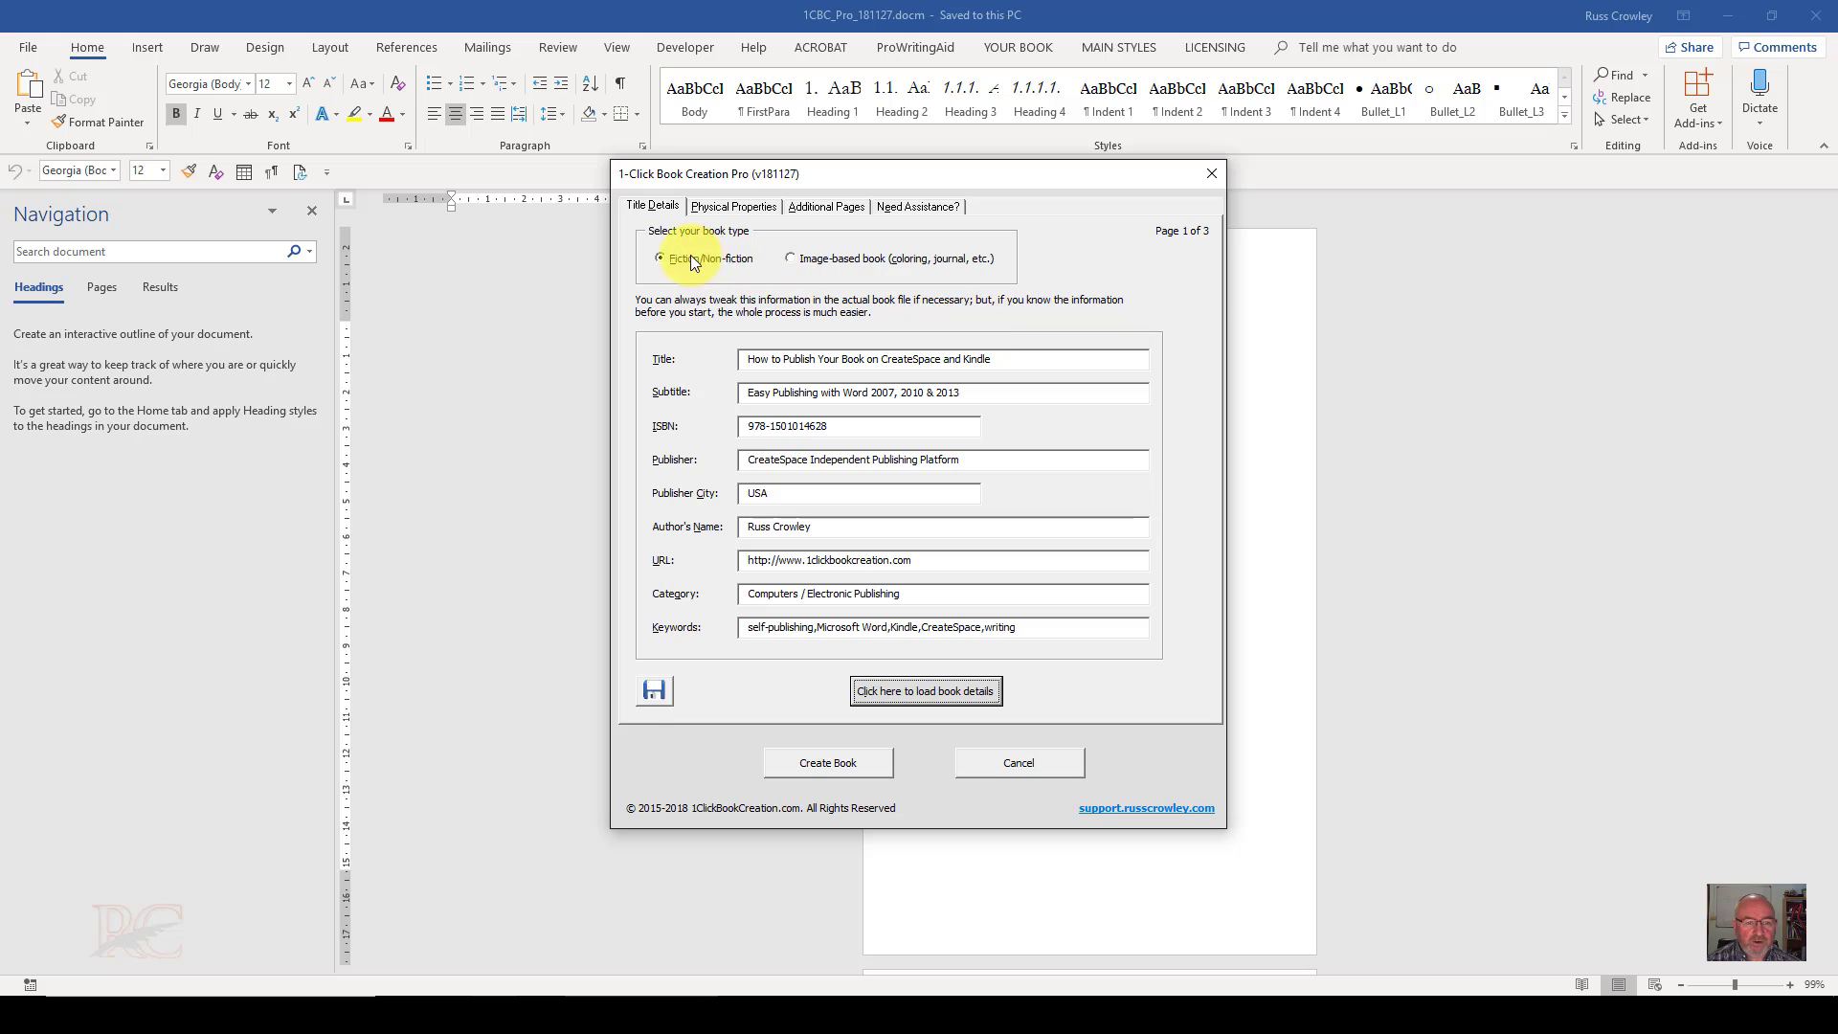
pyautogui.click(738, 206)
pyautogui.click(942, 273)
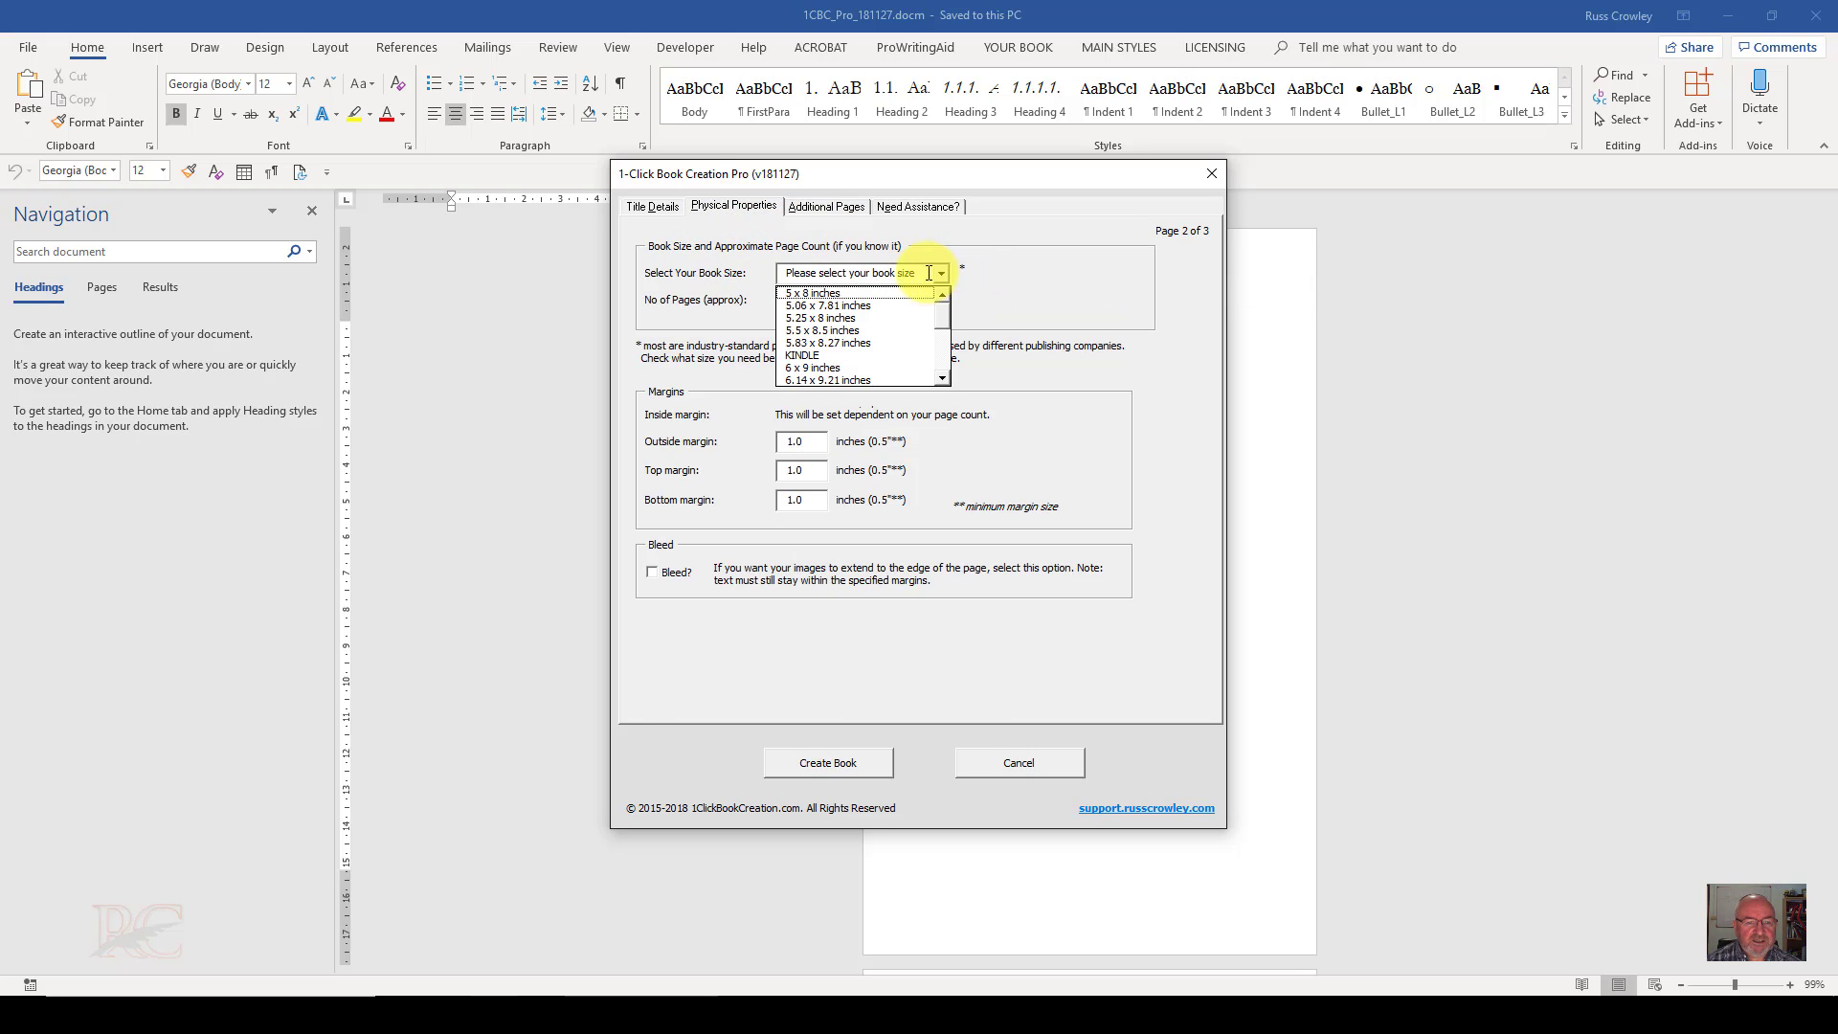
pyautogui.scroll(-2, 940, 359)
pyautogui.click(873, 355)
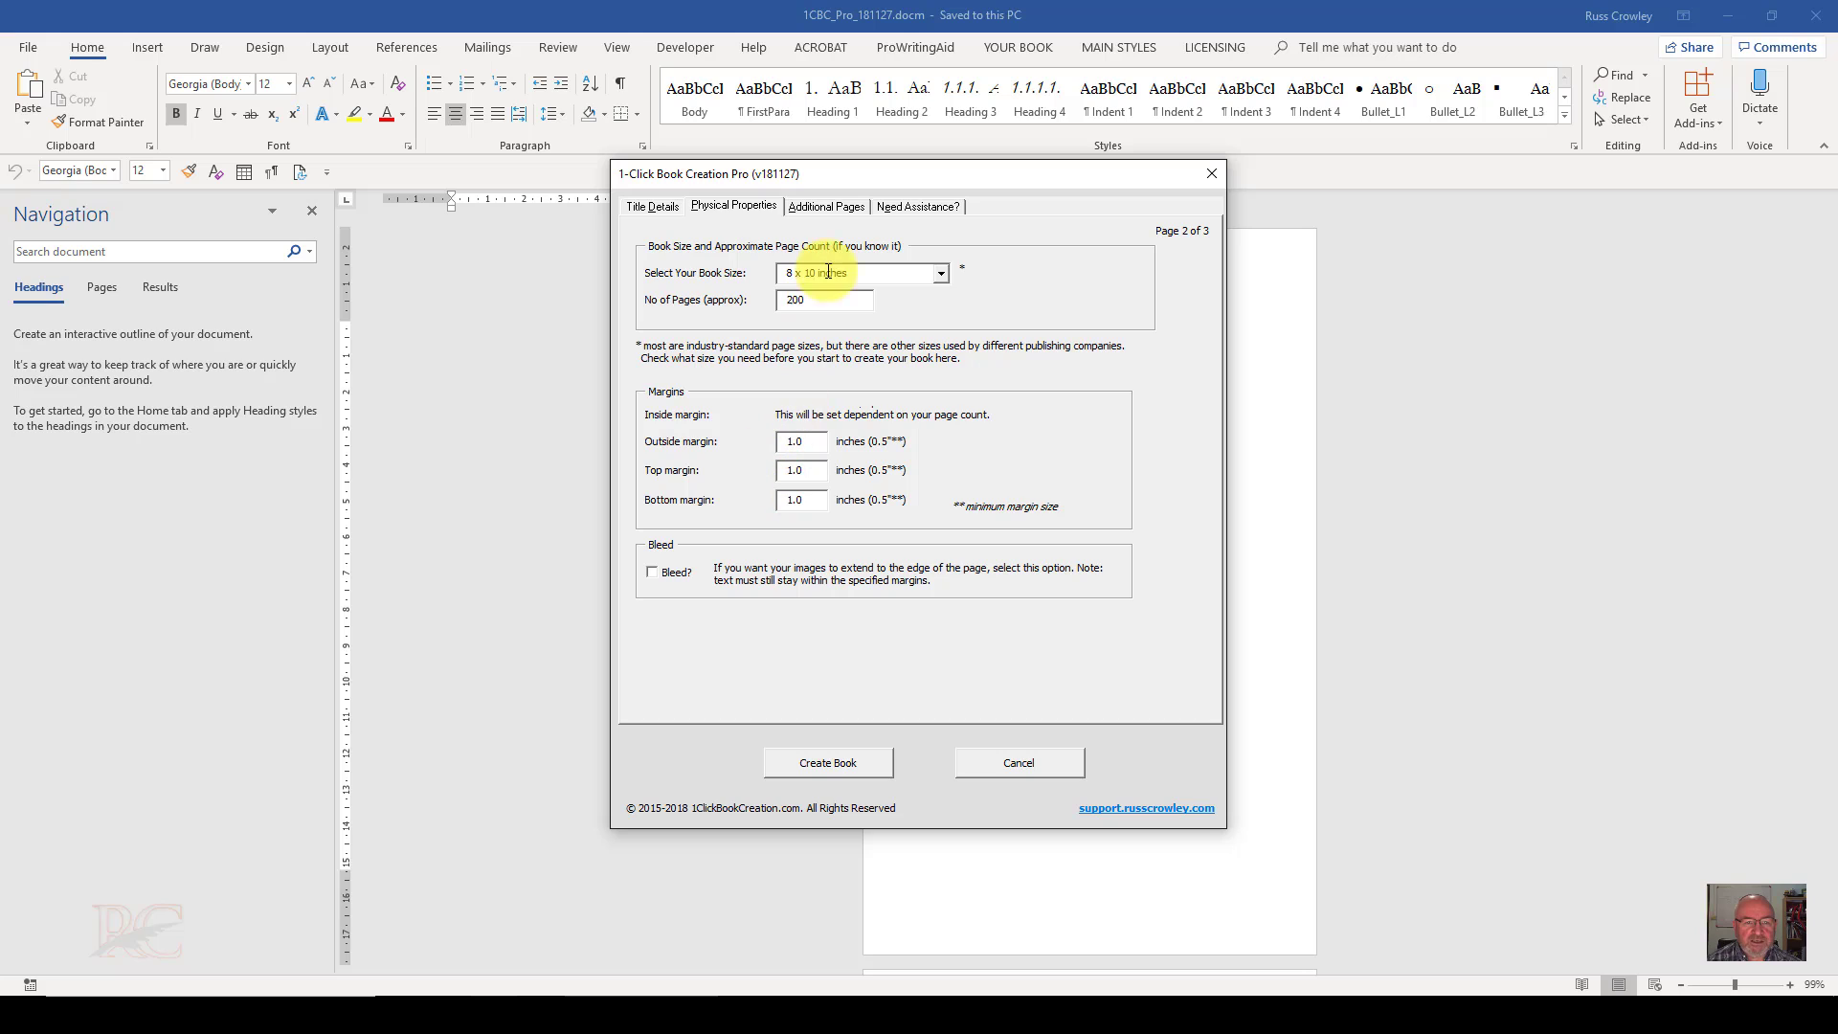
# Include the testimonials, index, dedication, appendices and references pages in the book and choose no sample chapters
pyautogui.click(820, 205)
pyautogui.click(716, 298)
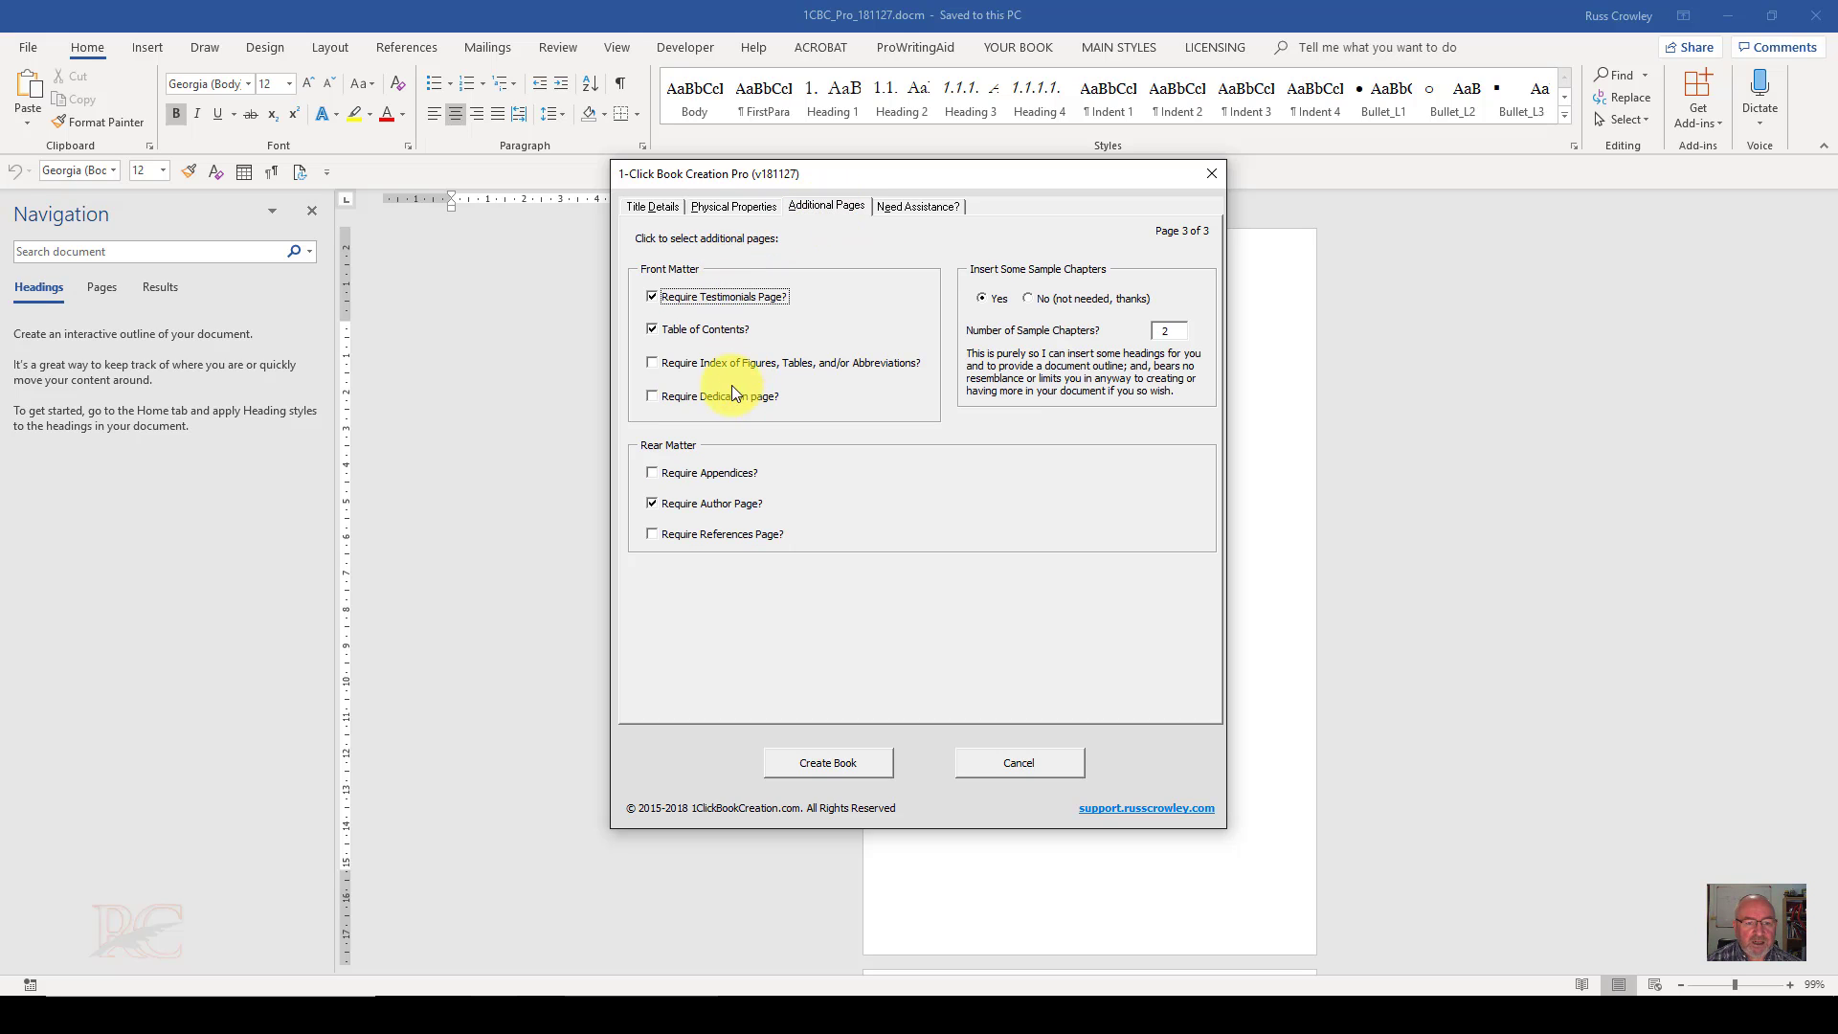
pyautogui.click(727, 362)
pyautogui.click(723, 396)
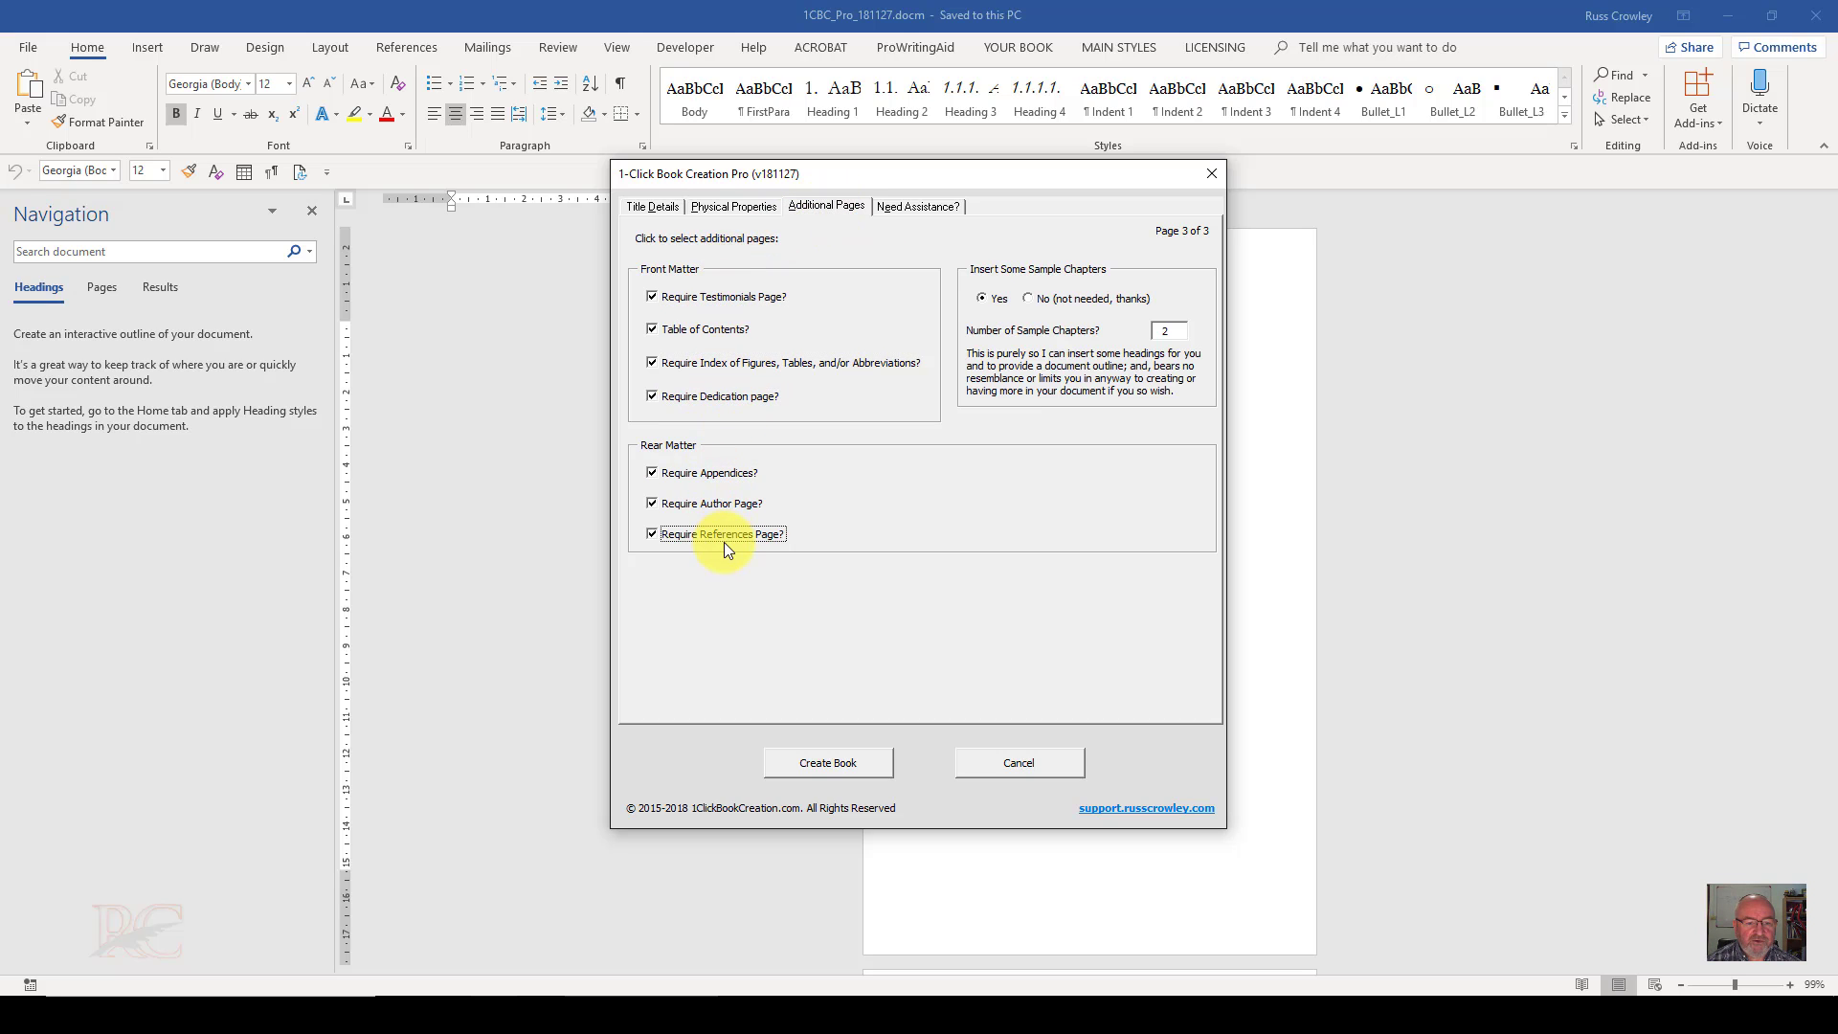
pyautogui.click(1091, 300)
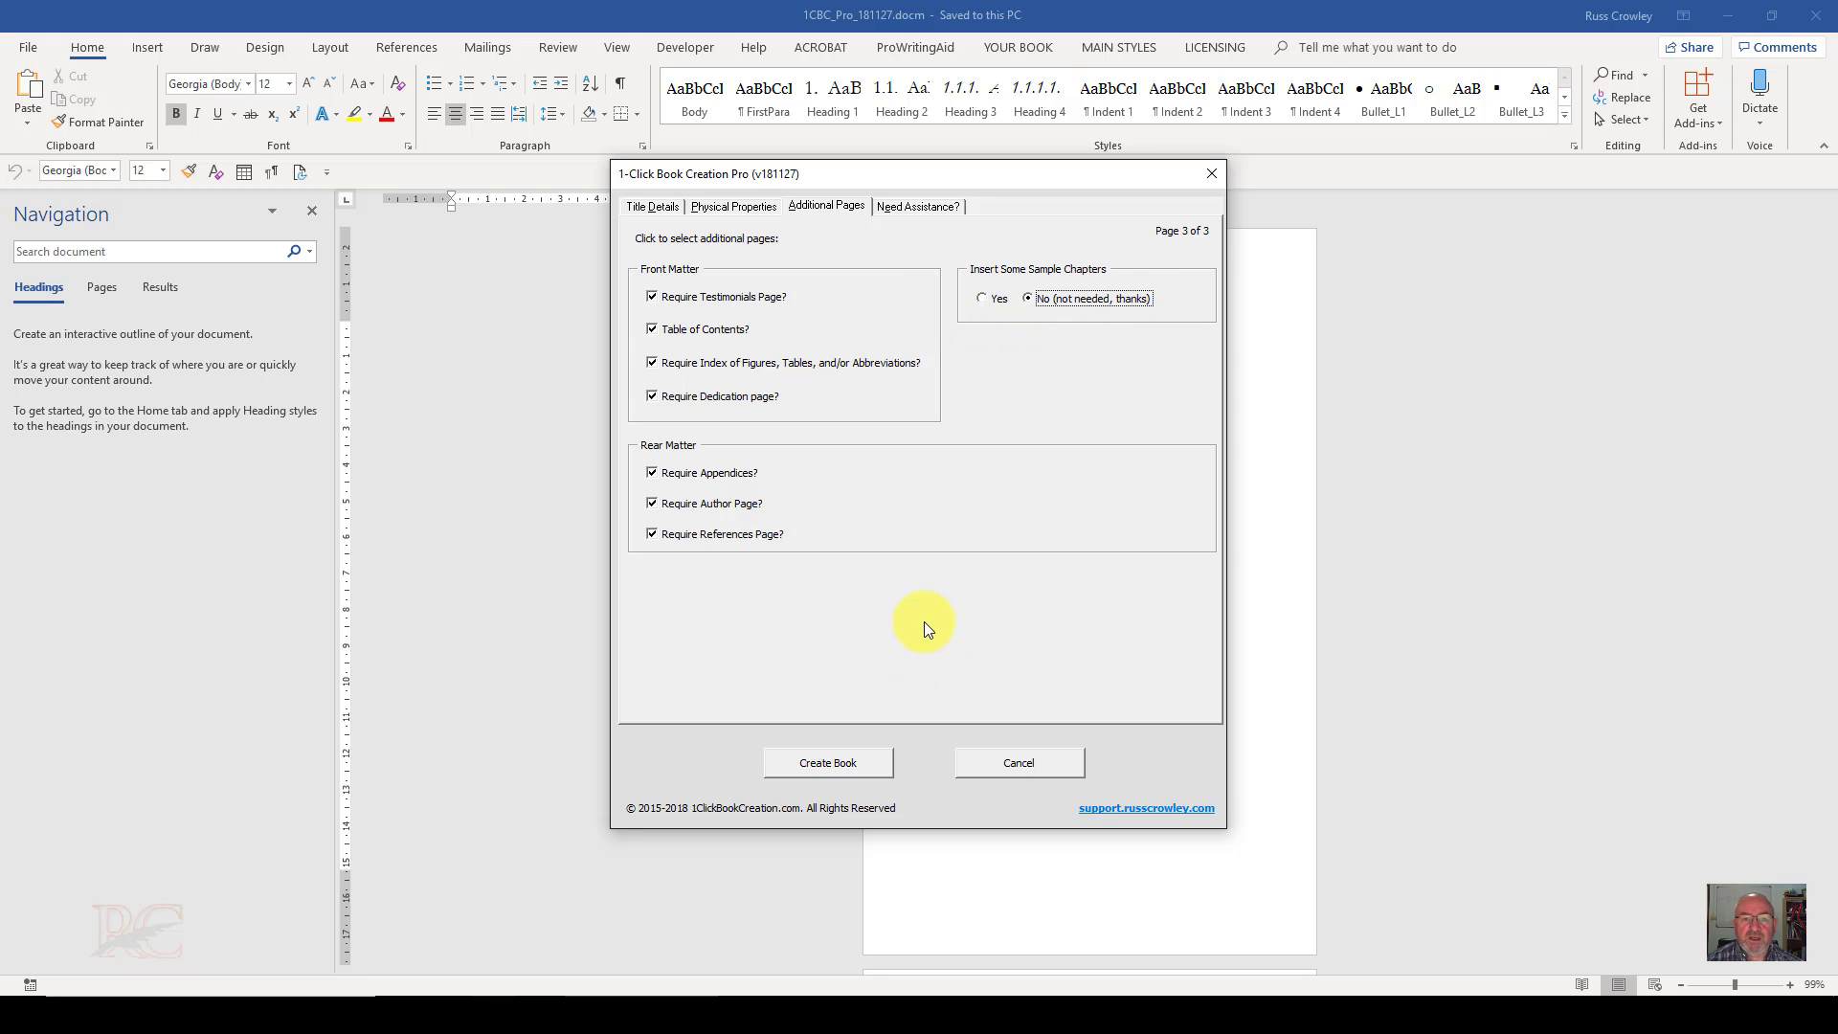
# Create the book and save it as How to Publish Your Book on CreateSpace and Kindle_181212.docm
pyautogui.click(867, 764)
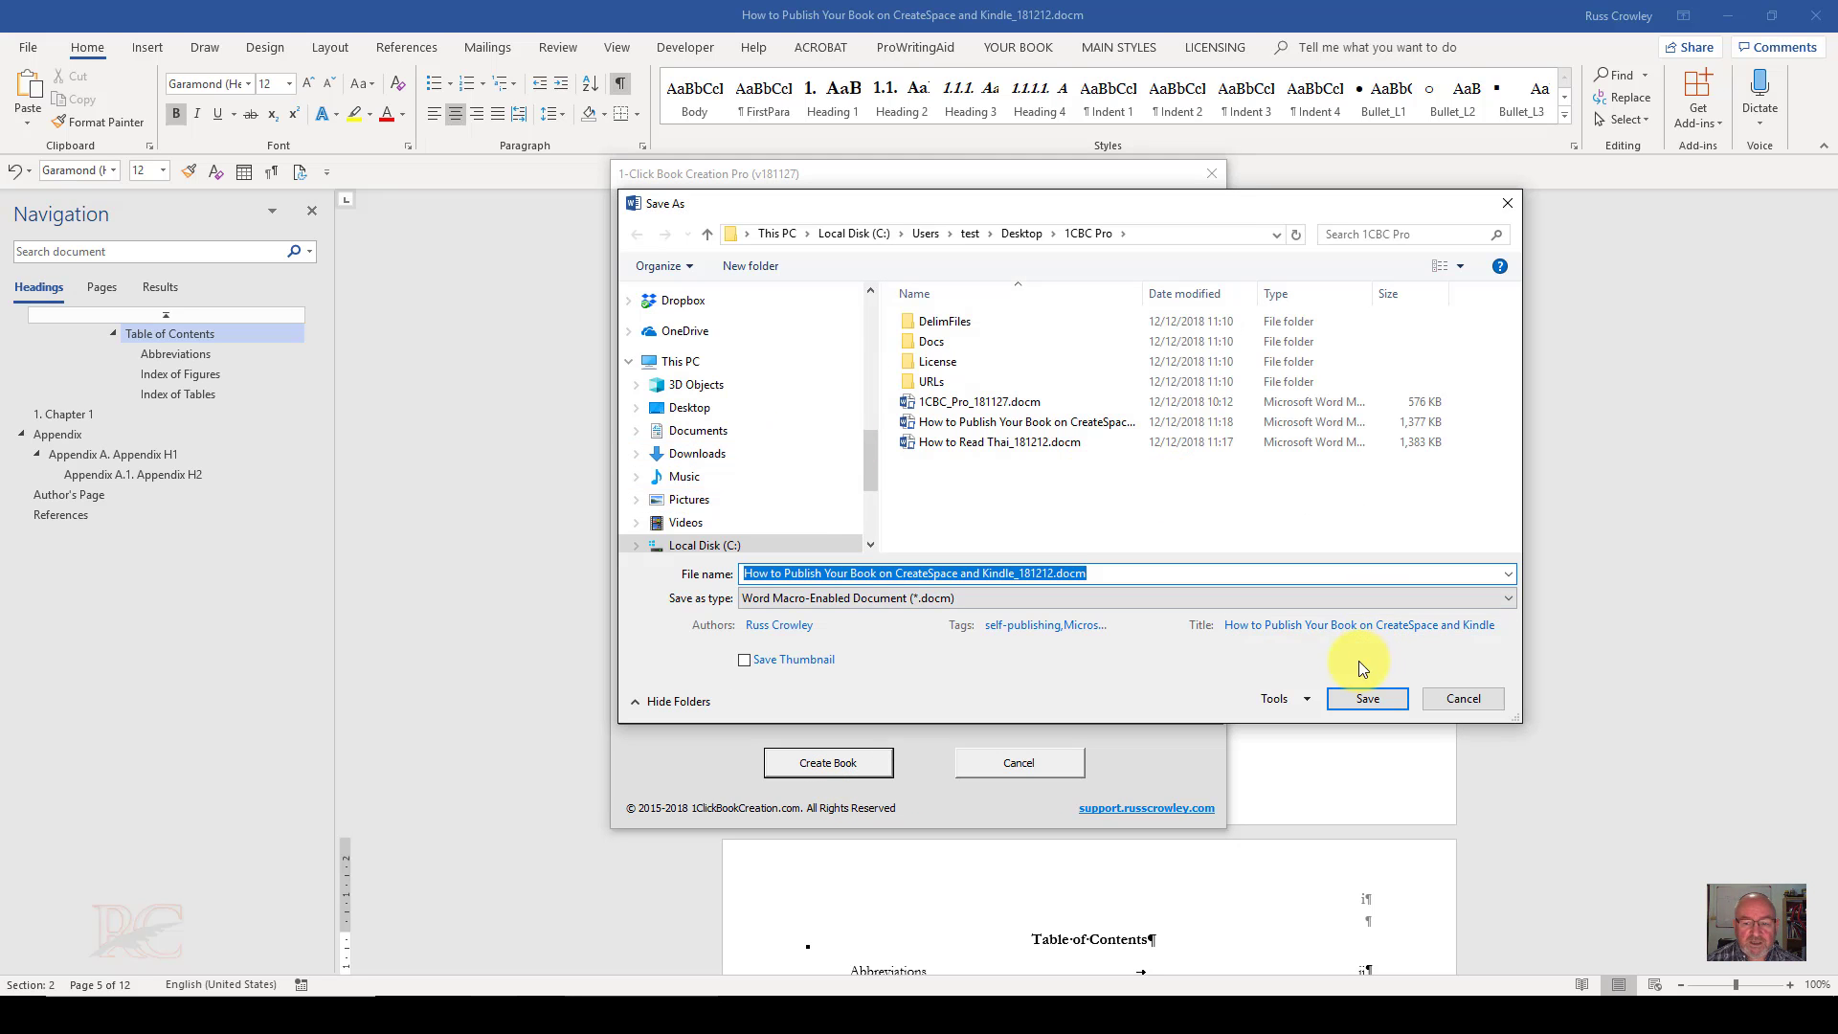
pyautogui.click(1367, 697)
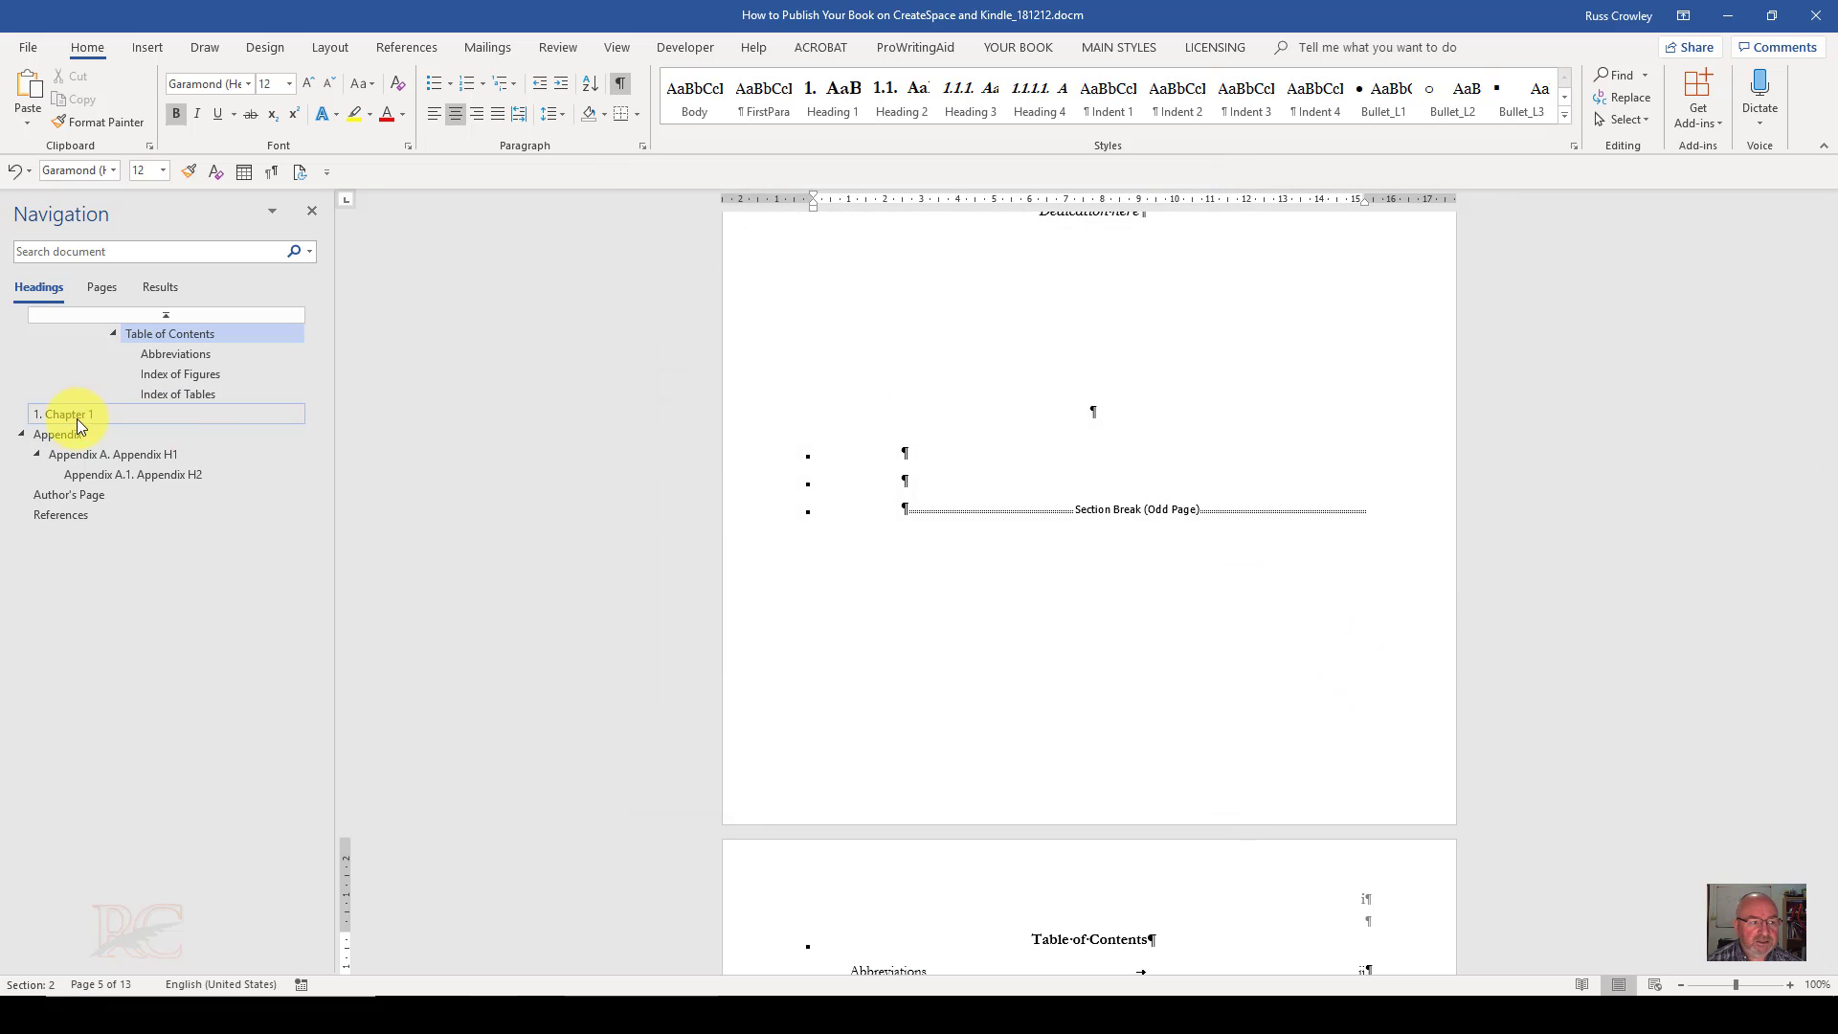
# Go to Chapter 1 and try the Body style on the first-paragraph placeholder text
pyautogui.click(77, 418)
pyautogui.click(859, 275)
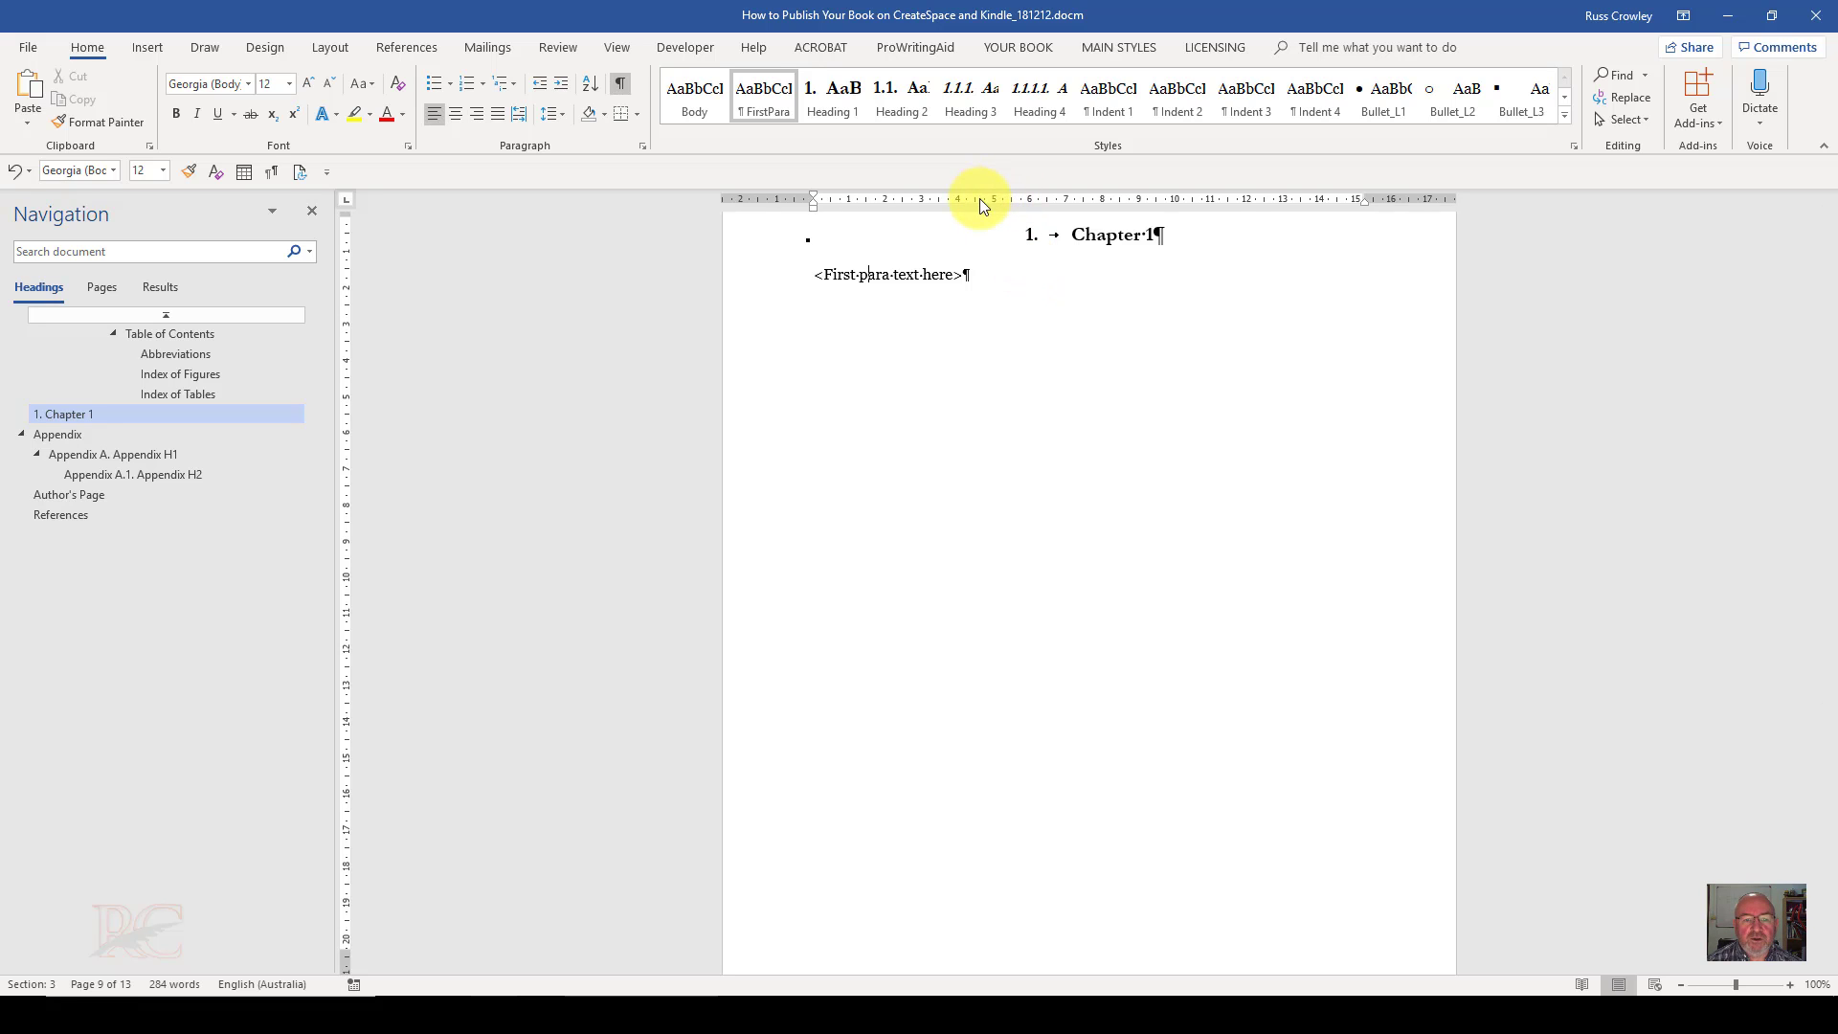
pyautogui.moveTo(823, 276); pyautogui.dragTo(952, 276)
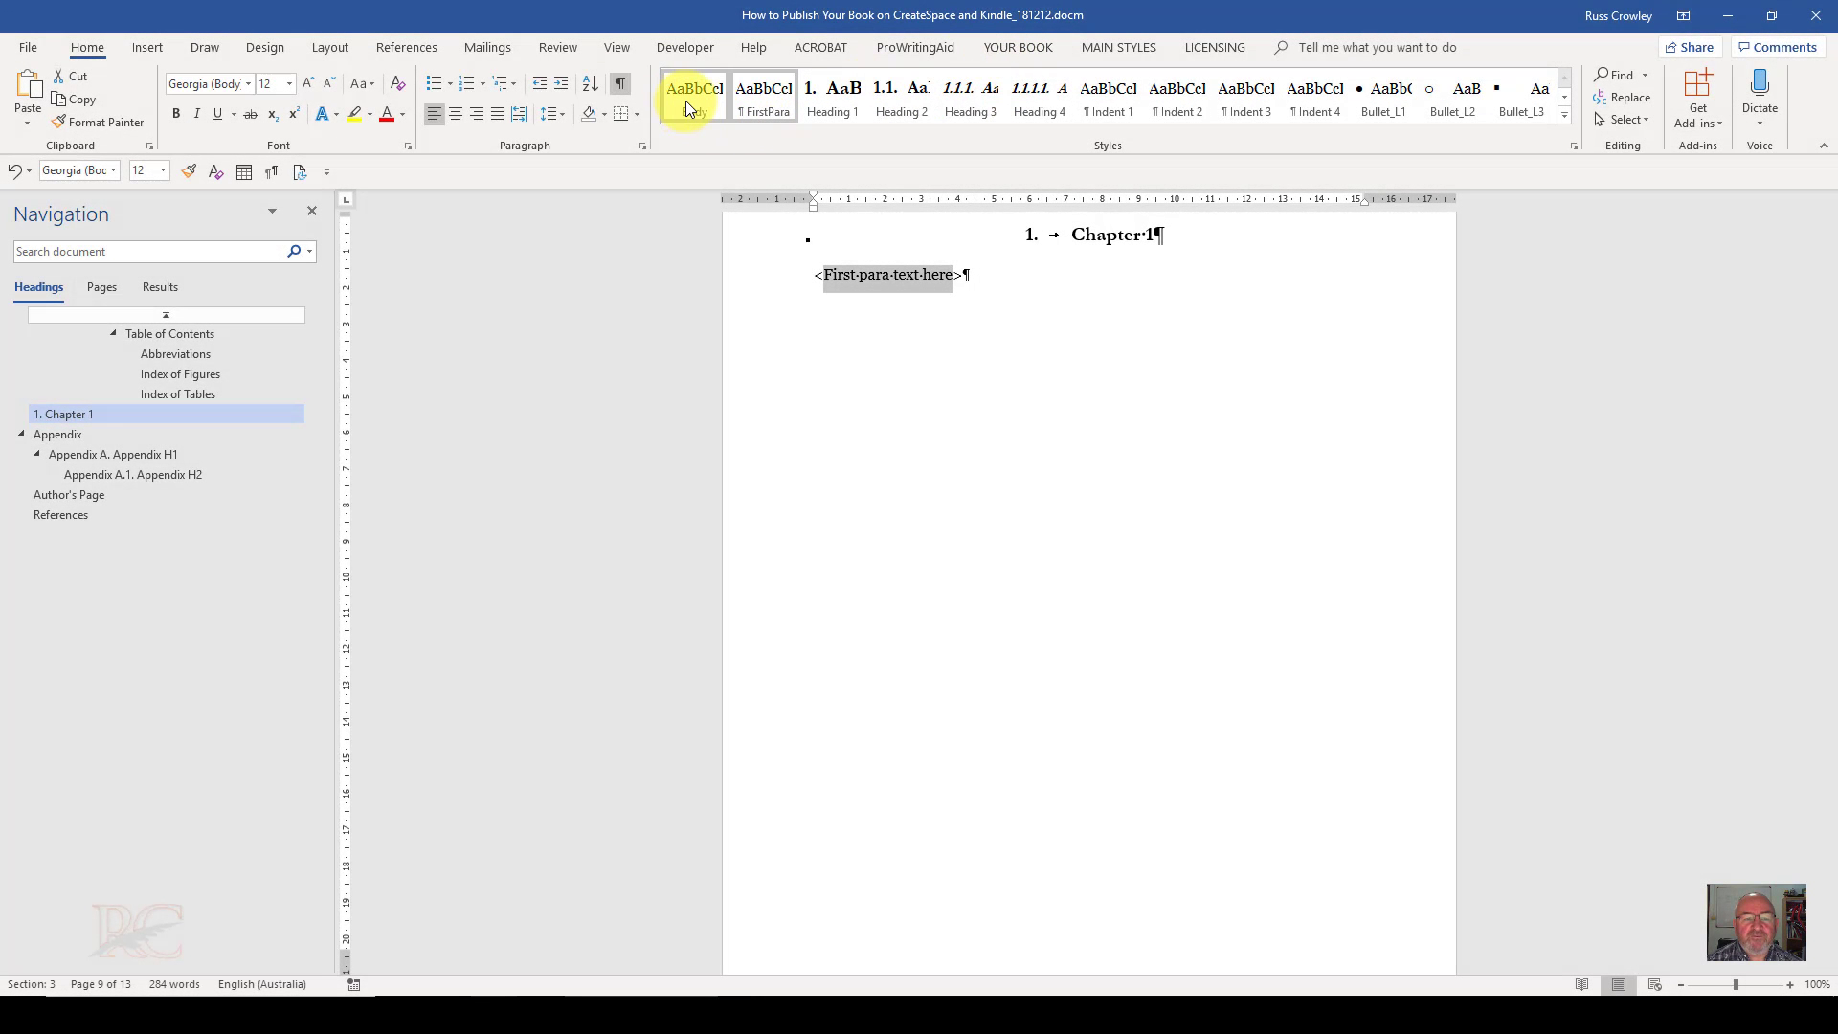
pyautogui.click(680, 111)
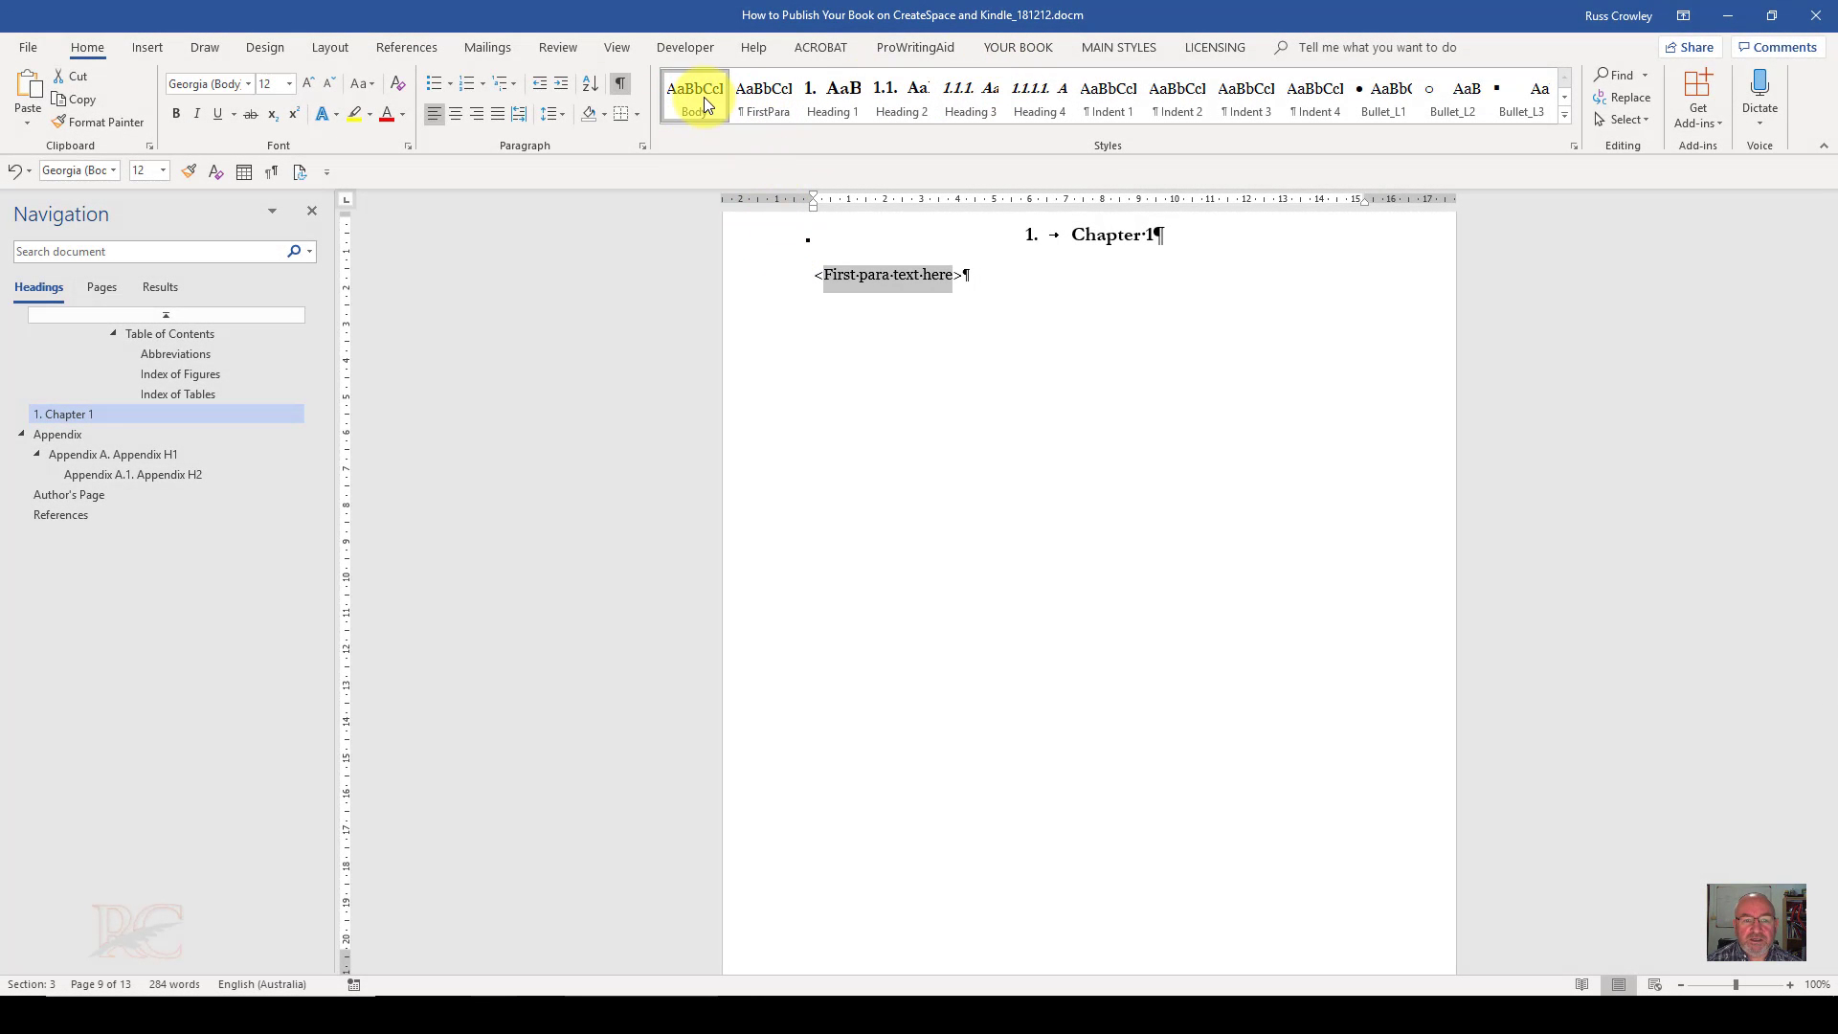
pyautogui.click(958, 277)
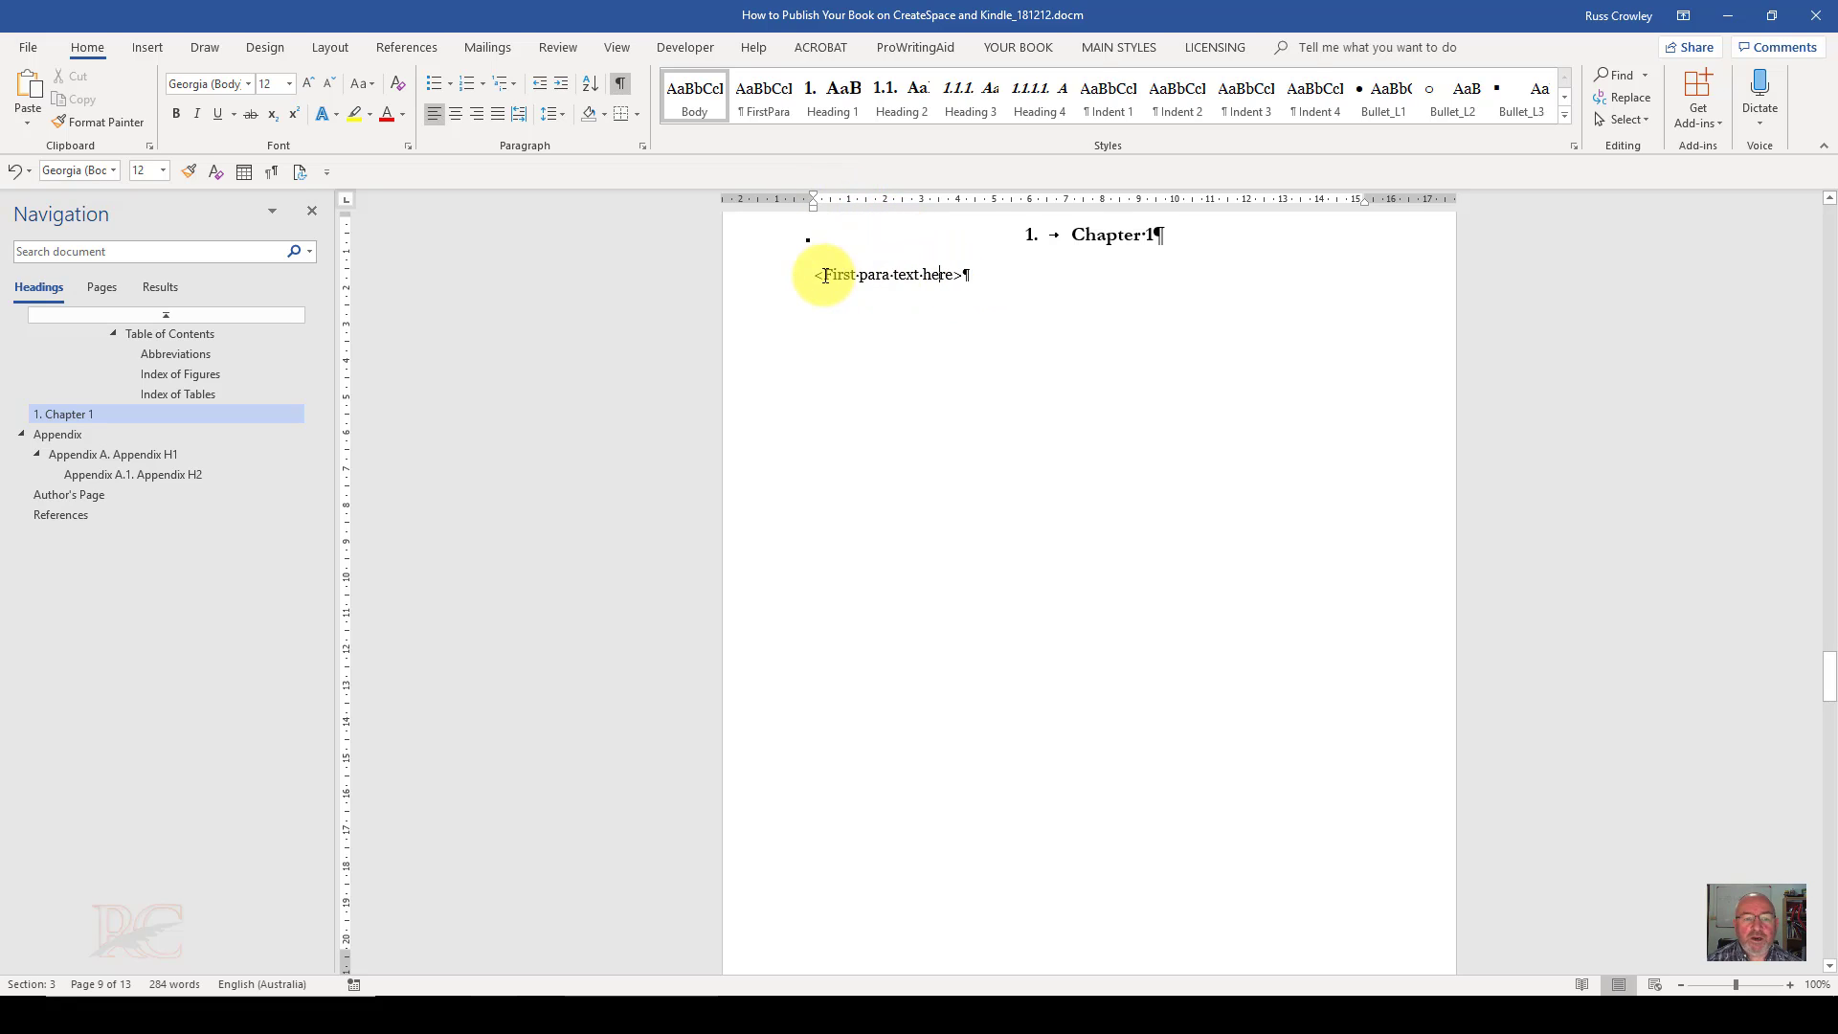
# Delete the placeholder text "<First para text here>" under the Chapter 1 heading and save the document
pyautogui.moveTo(815, 275); pyautogui.dragTo(965, 277)
pyautogui.press('Delete')
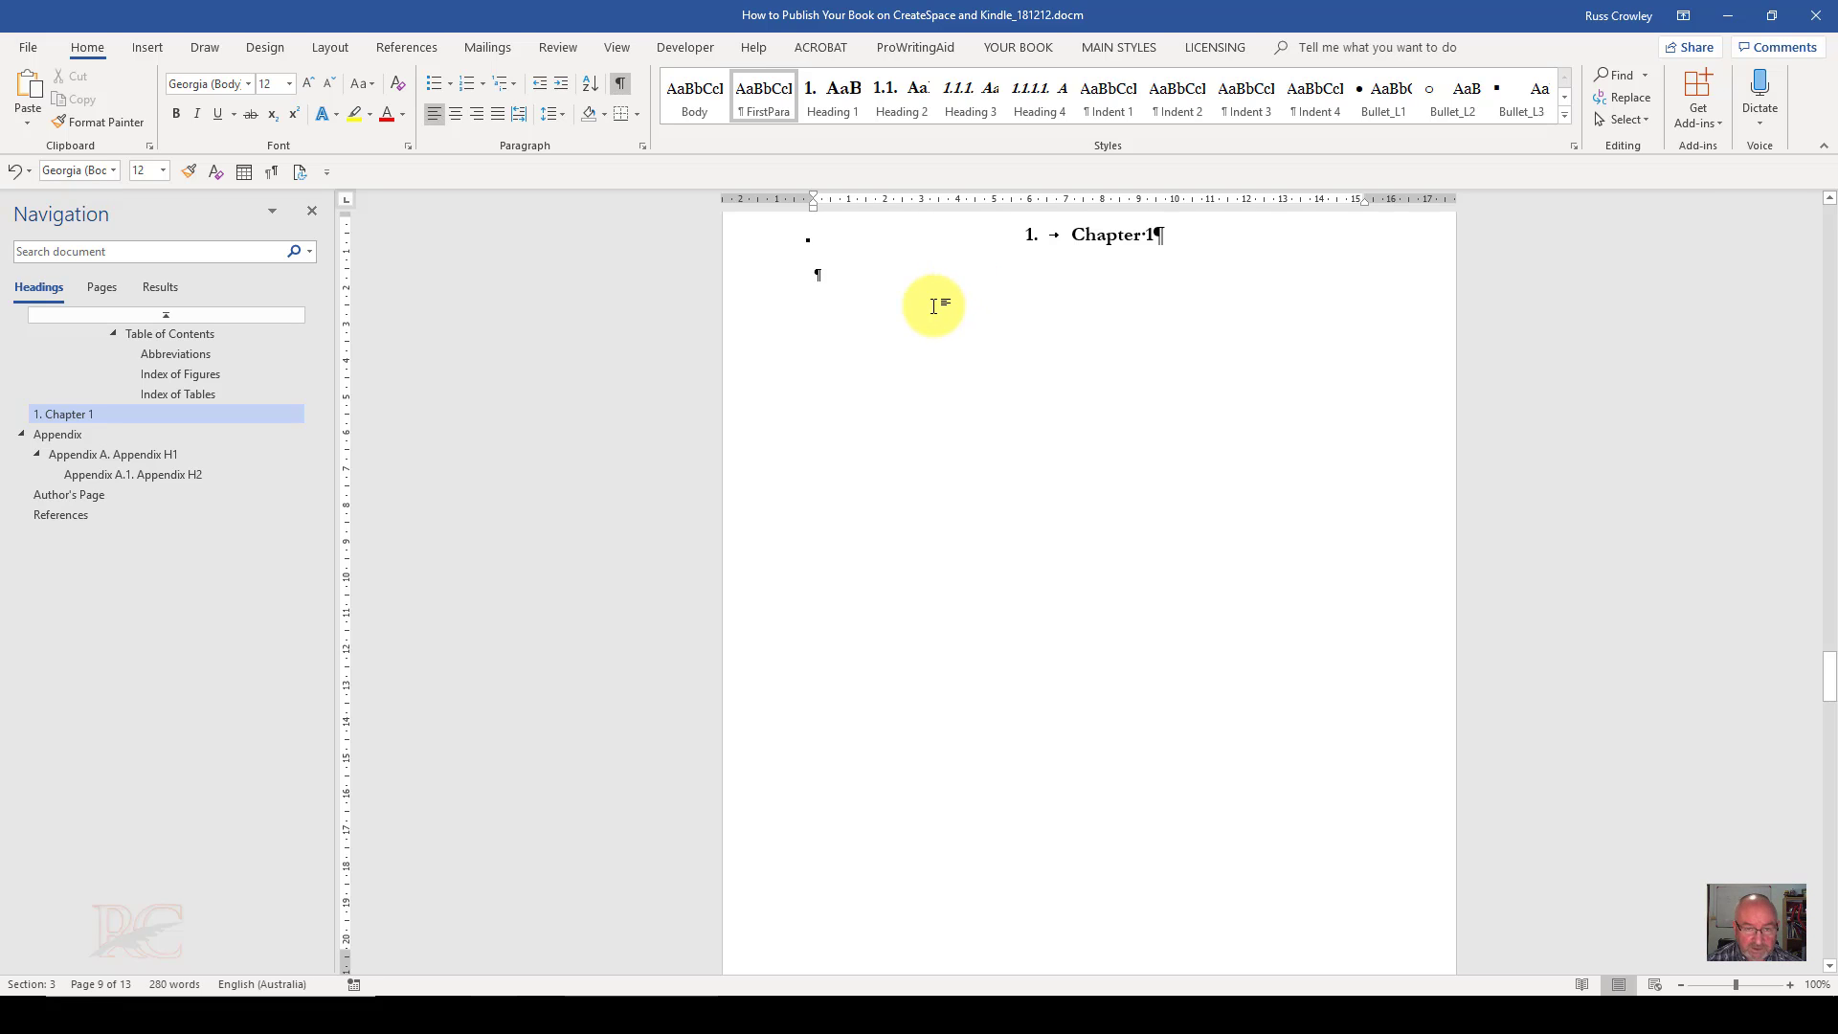
pyautogui.hotkey('ctrl', 's')
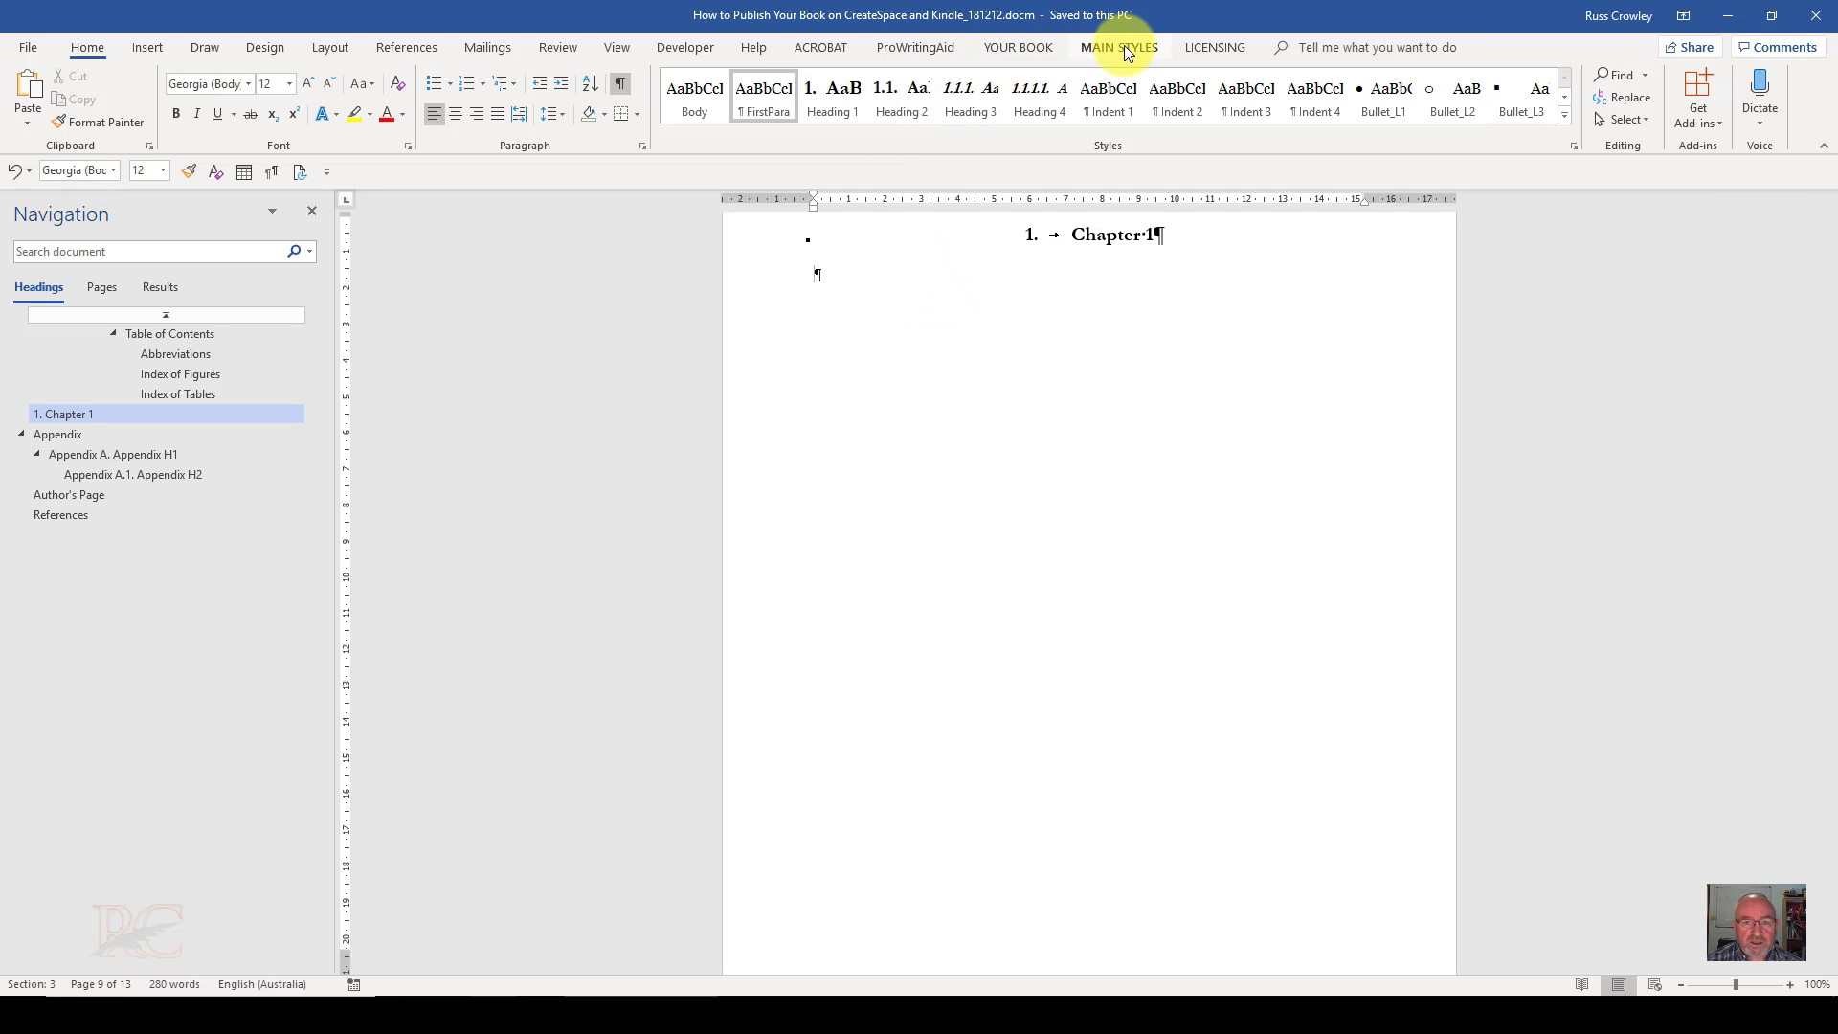
pyautogui.click(1124, 44)
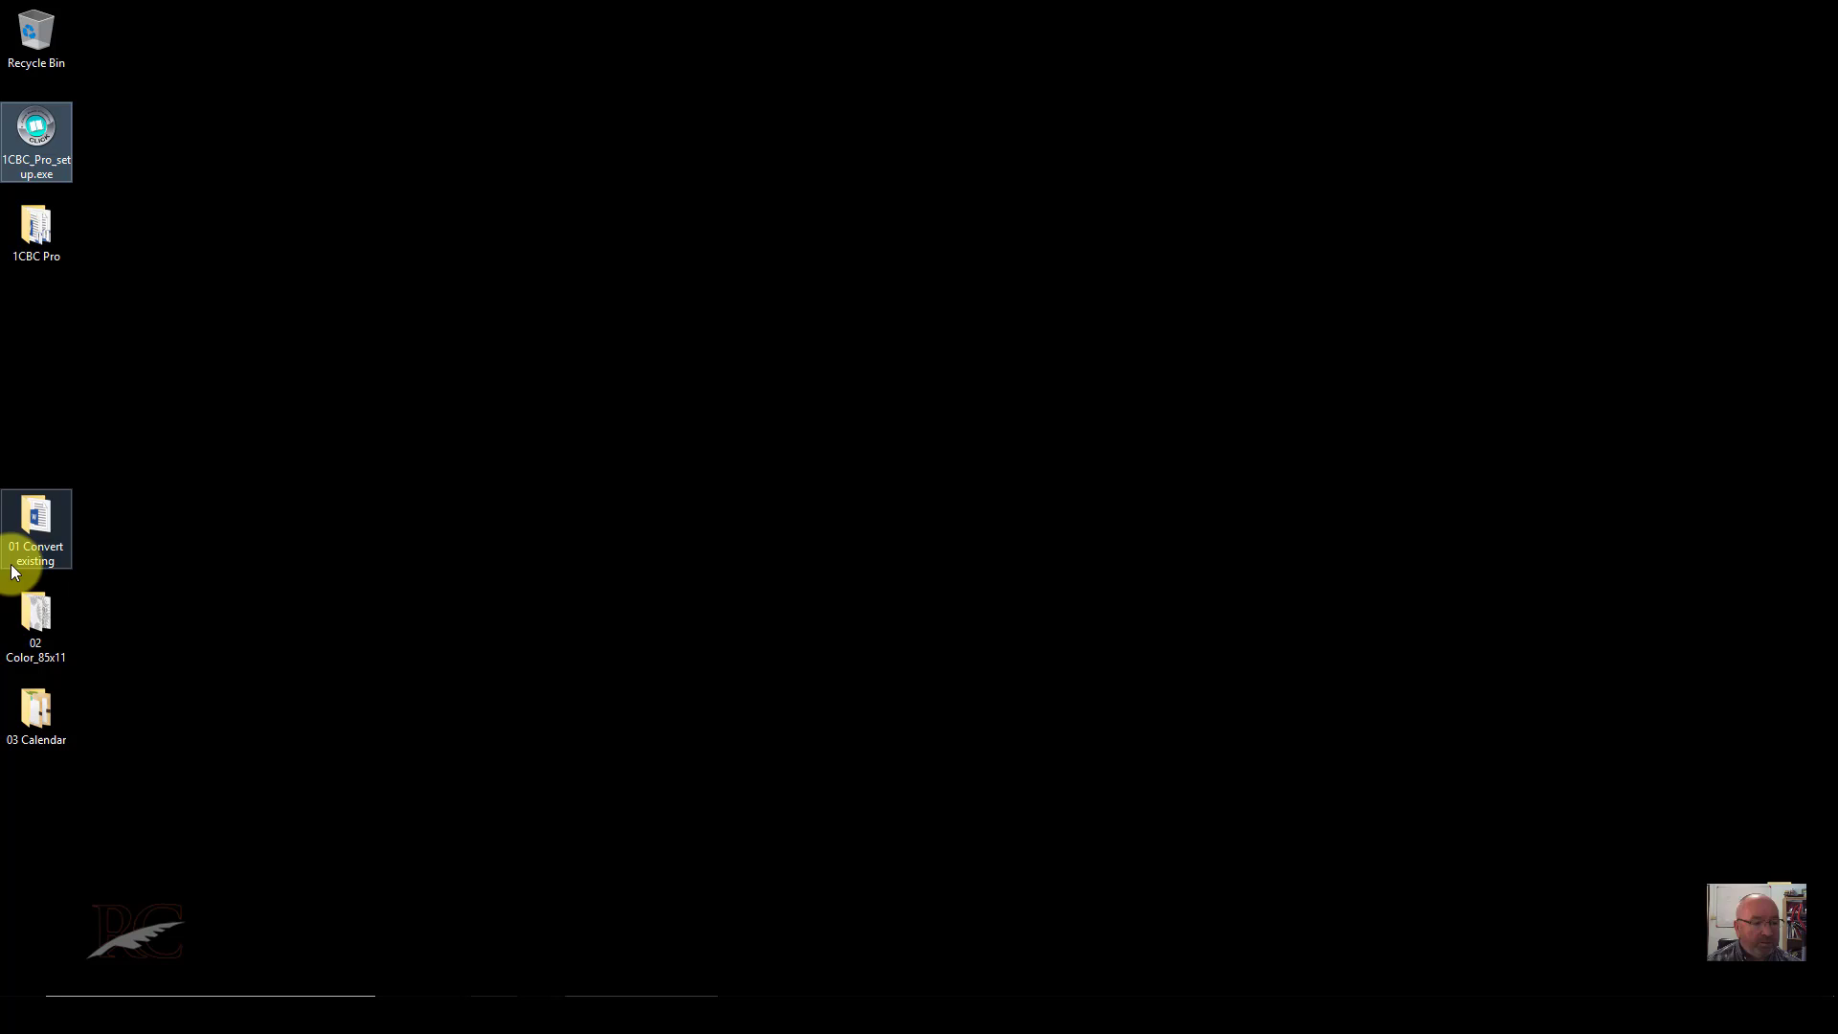
# Open Convert1.docx in Word from the desktop folder 01 Convert existing and close the folder window
pyautogui.click(28, 527)
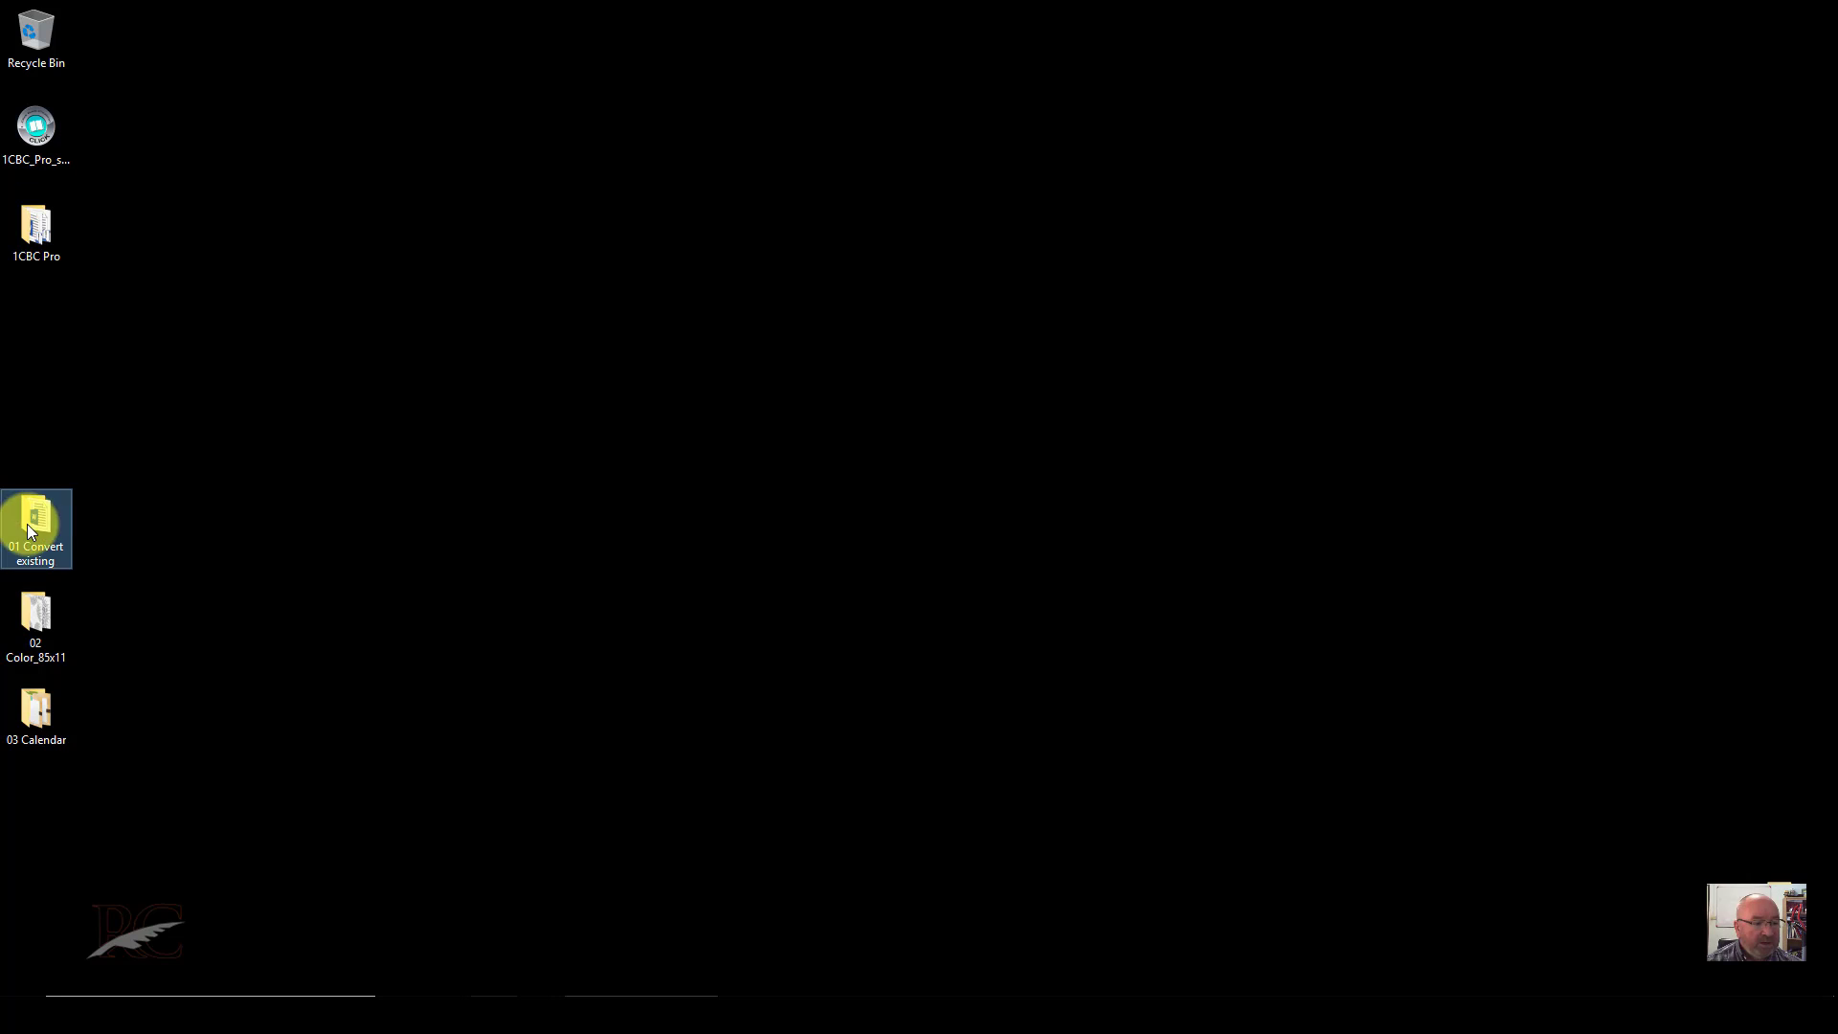
pyautogui.doubleClick(44, 518)
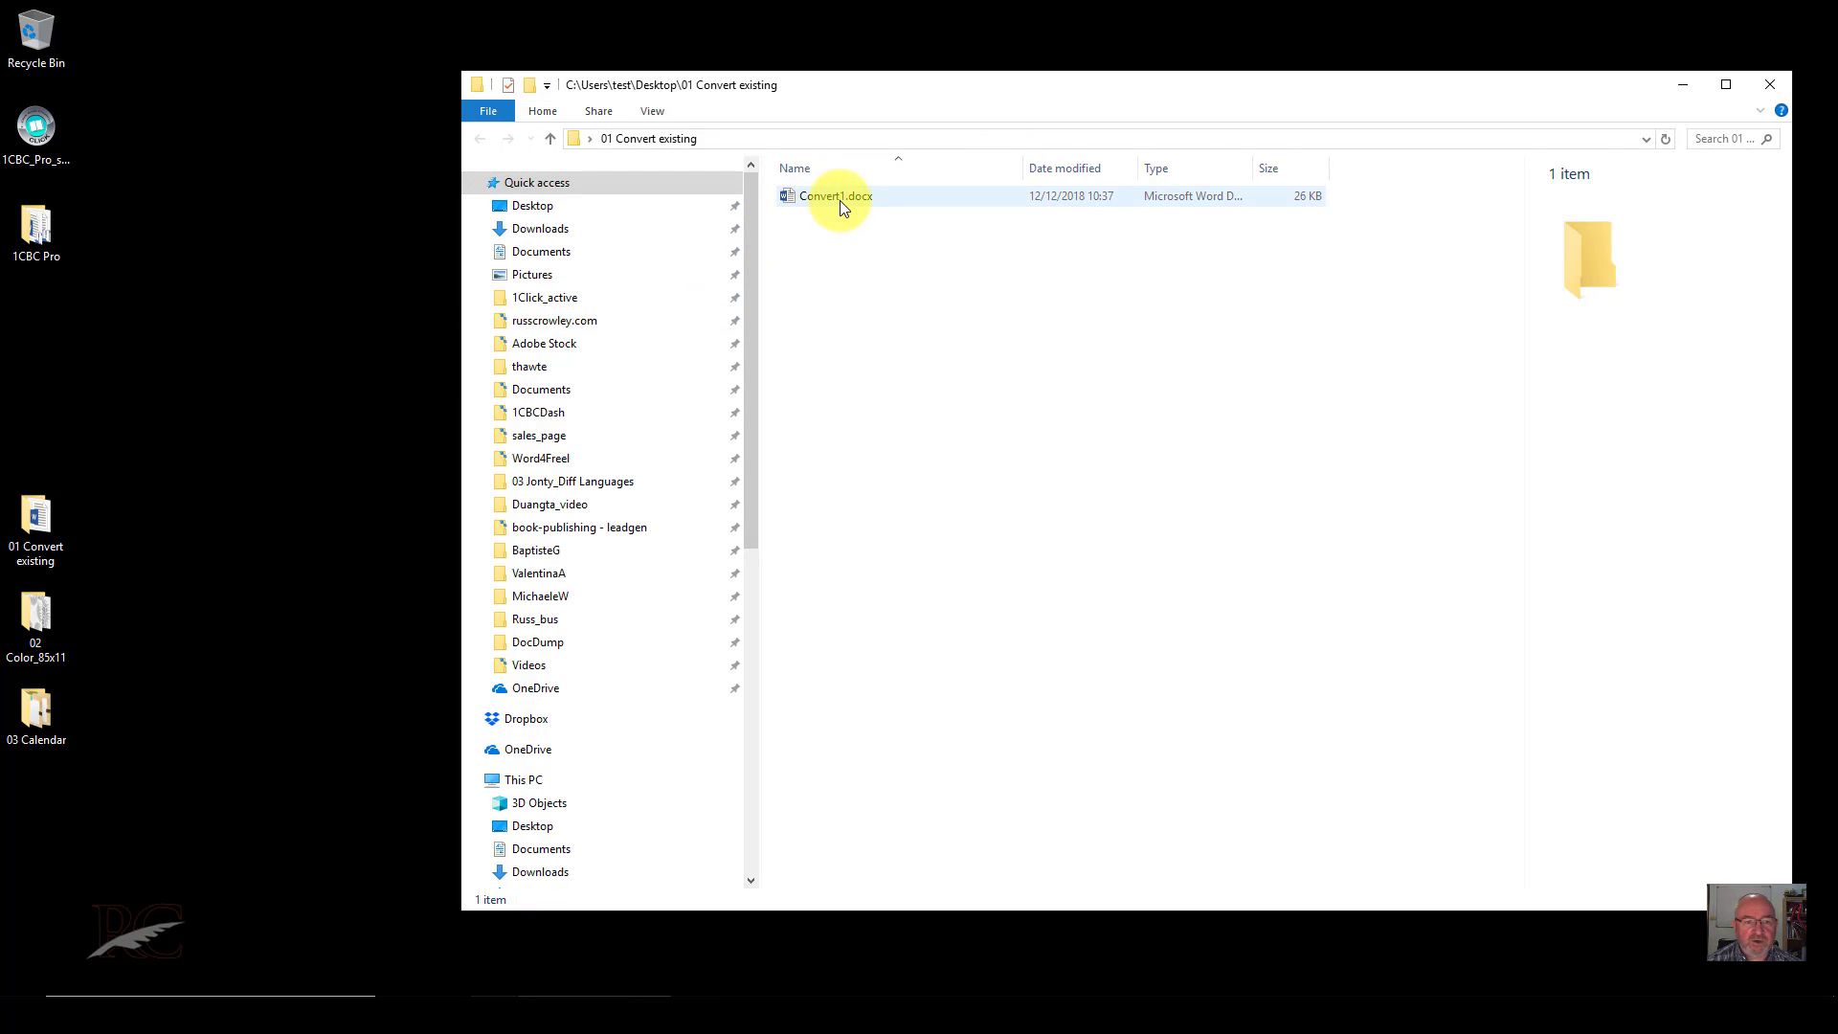
pyautogui.click(841, 204)
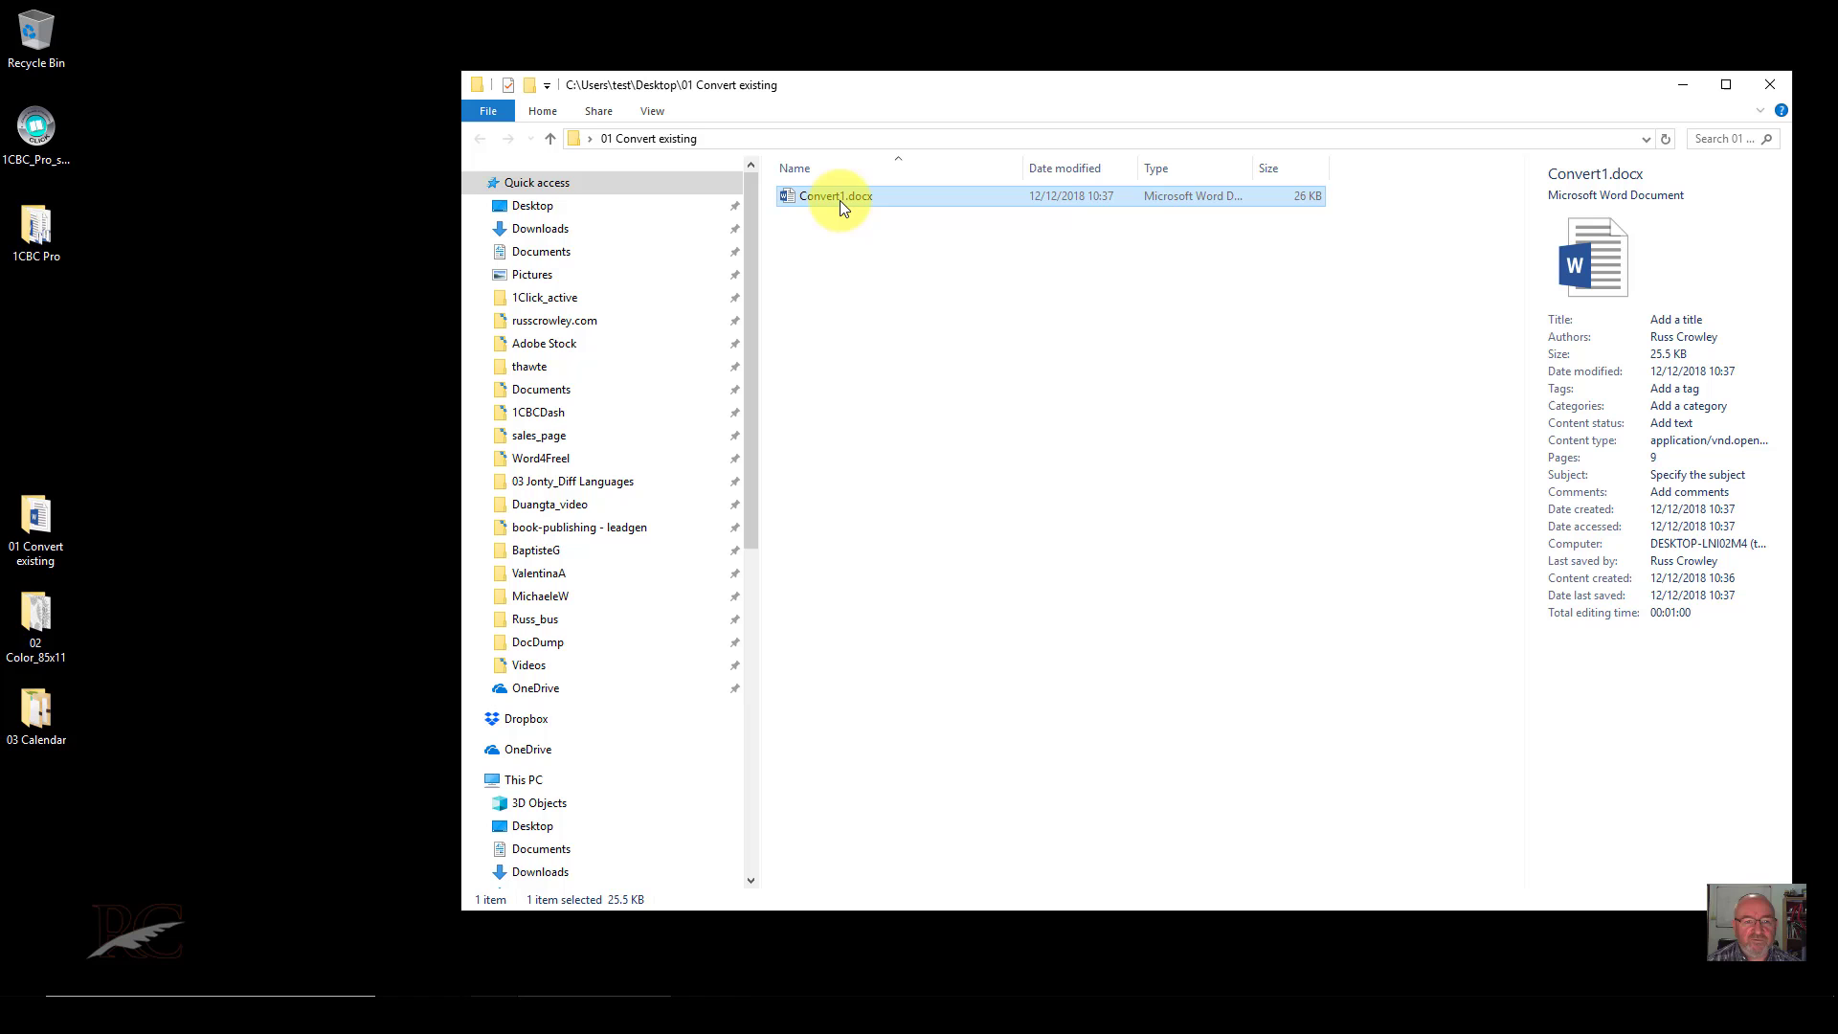
pyautogui.click(1773, 86)
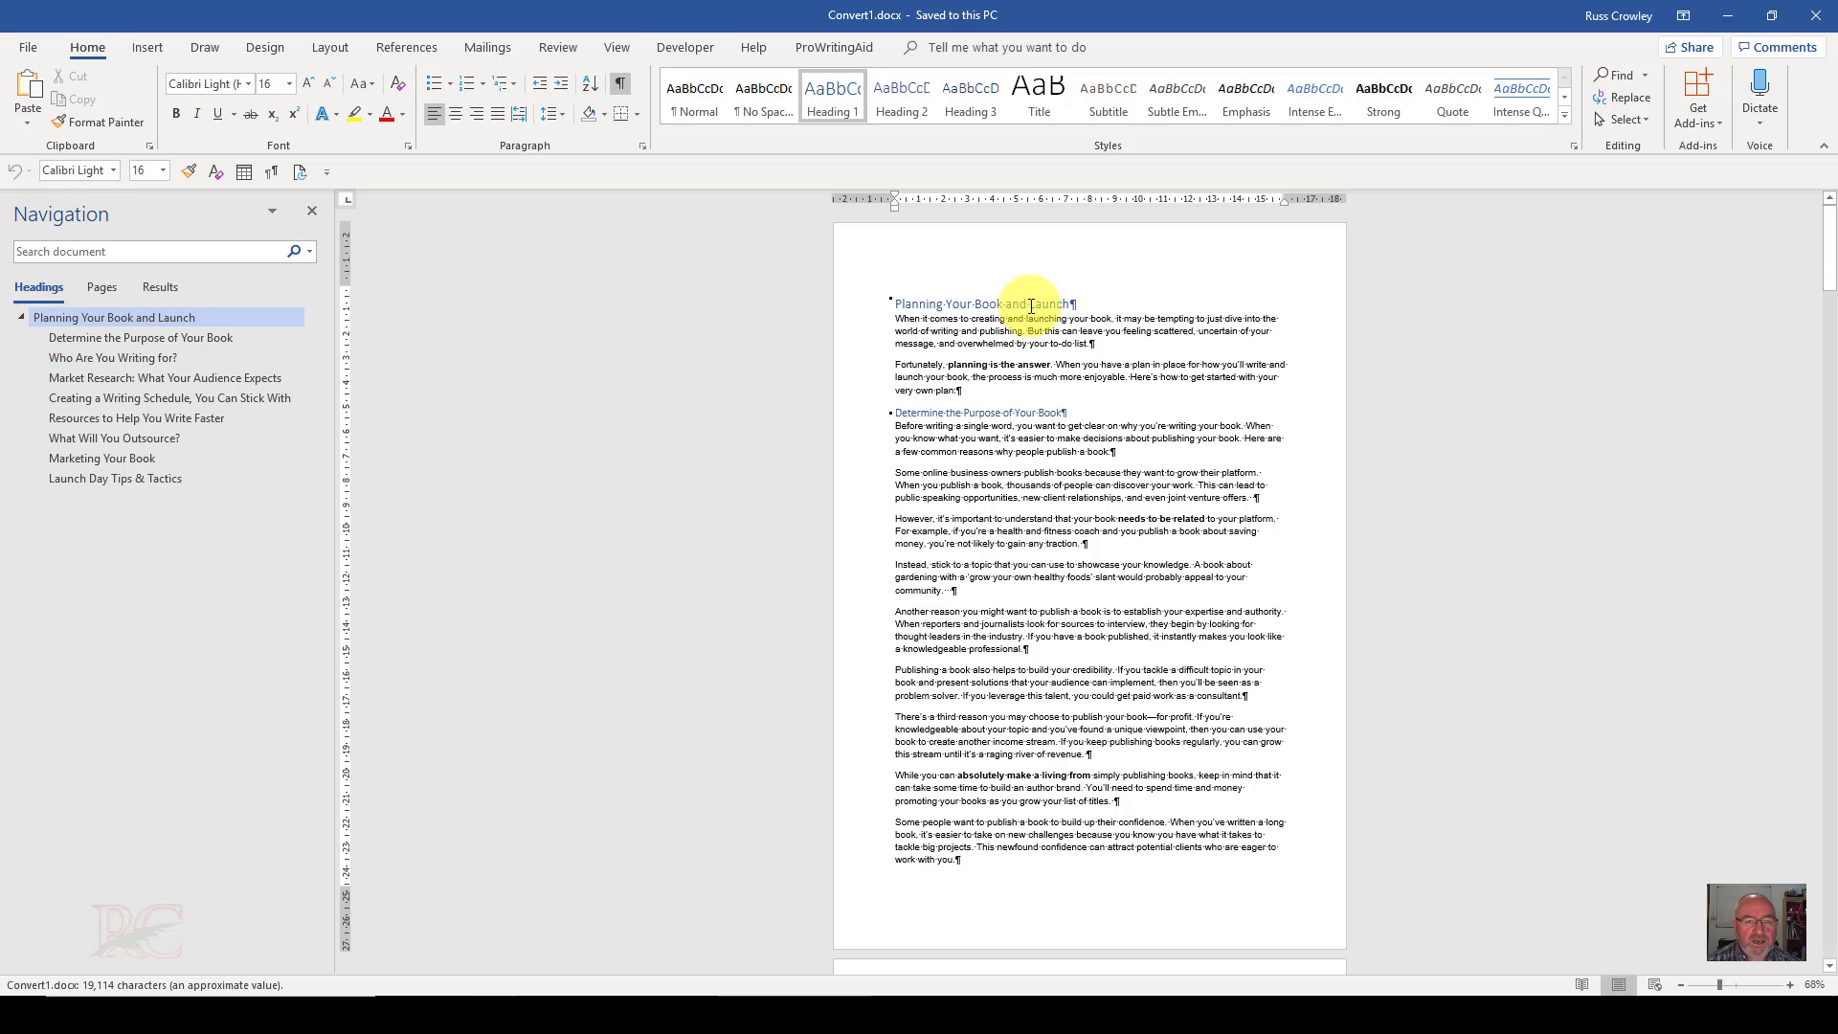
# Examine the headings and the bold and italic passages on the first two pages of Convert1.docx
pyautogui.click(905, 368)
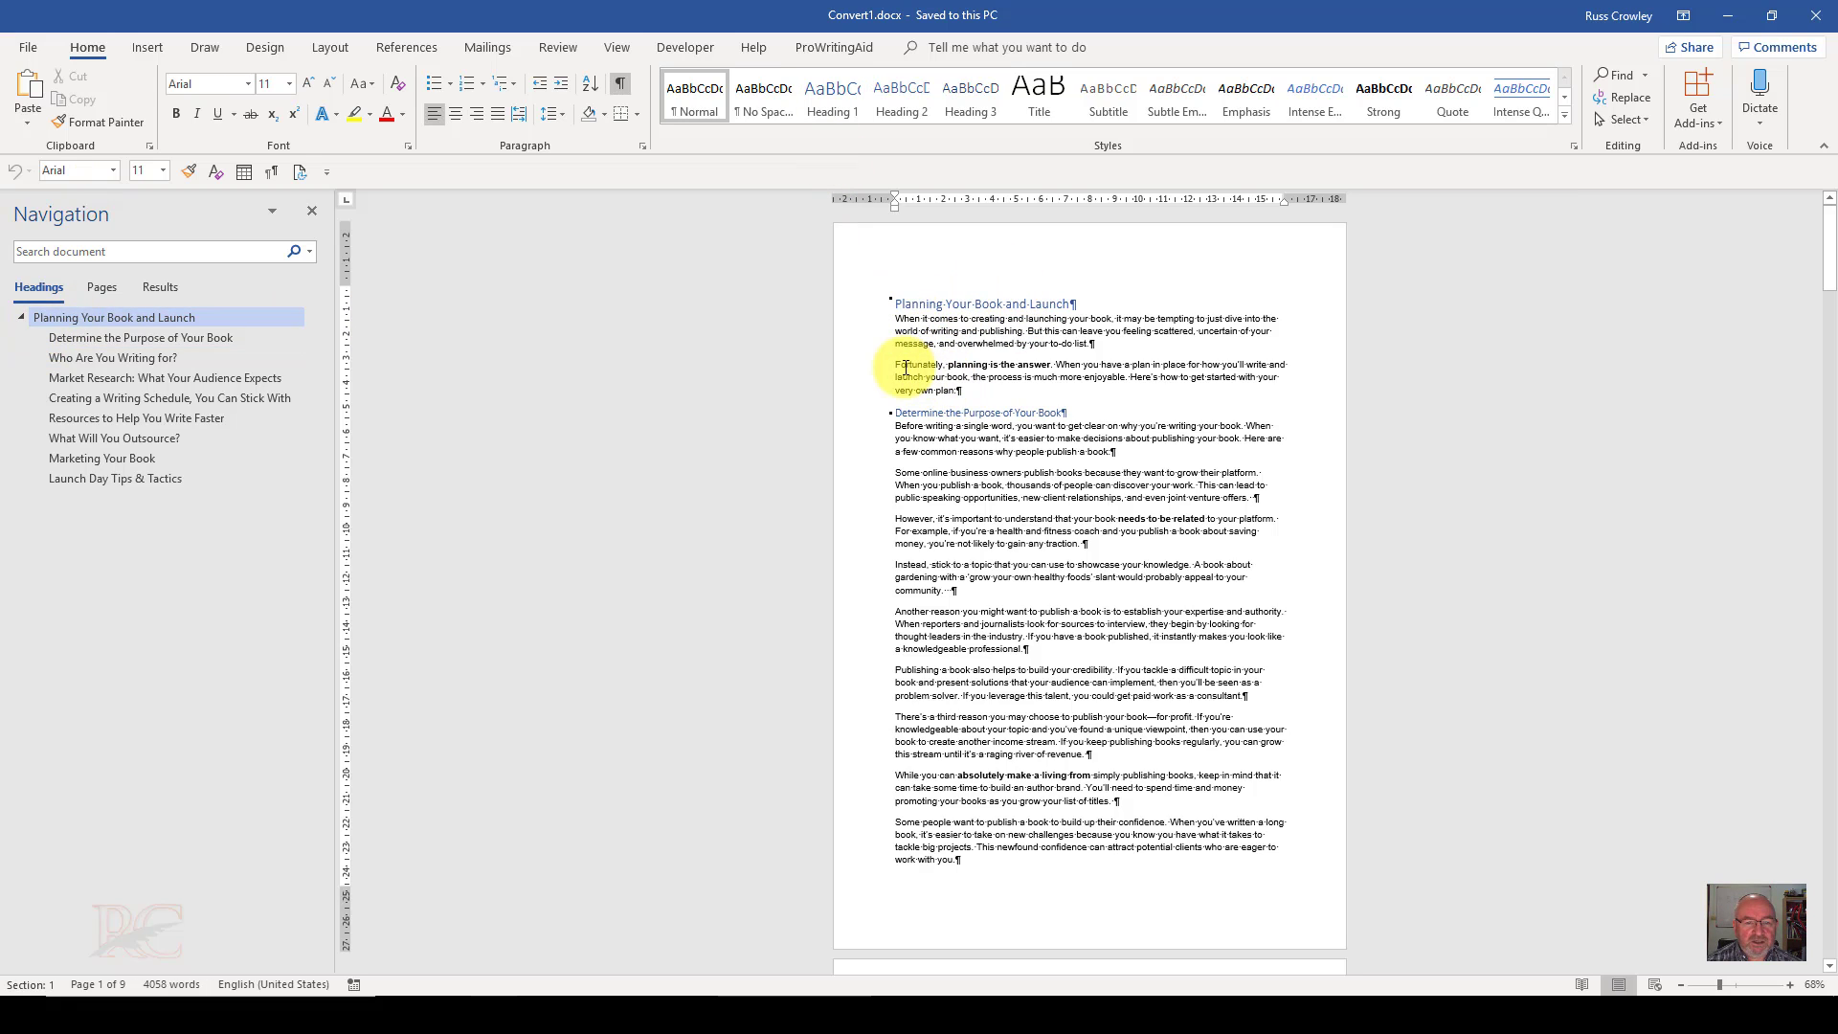
pyautogui.moveTo(962, 366); pyautogui.dragTo(1043, 365)
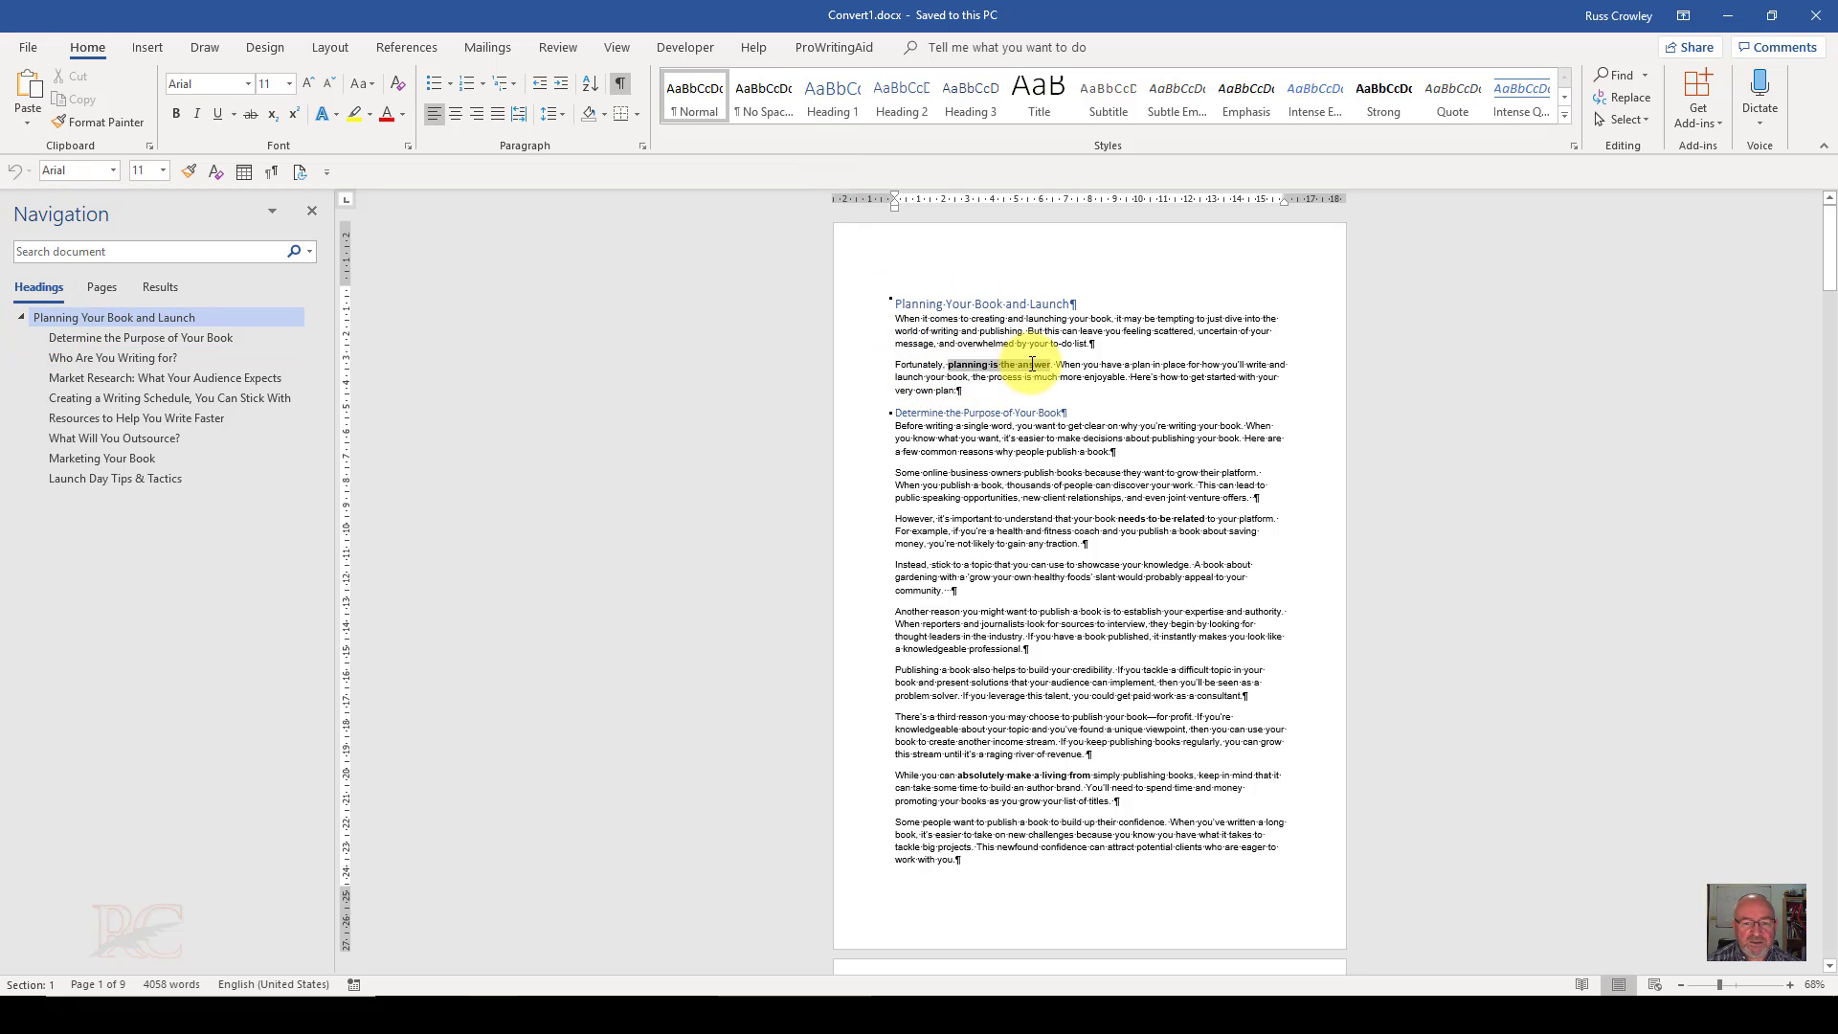
pyautogui.click(1118, 572)
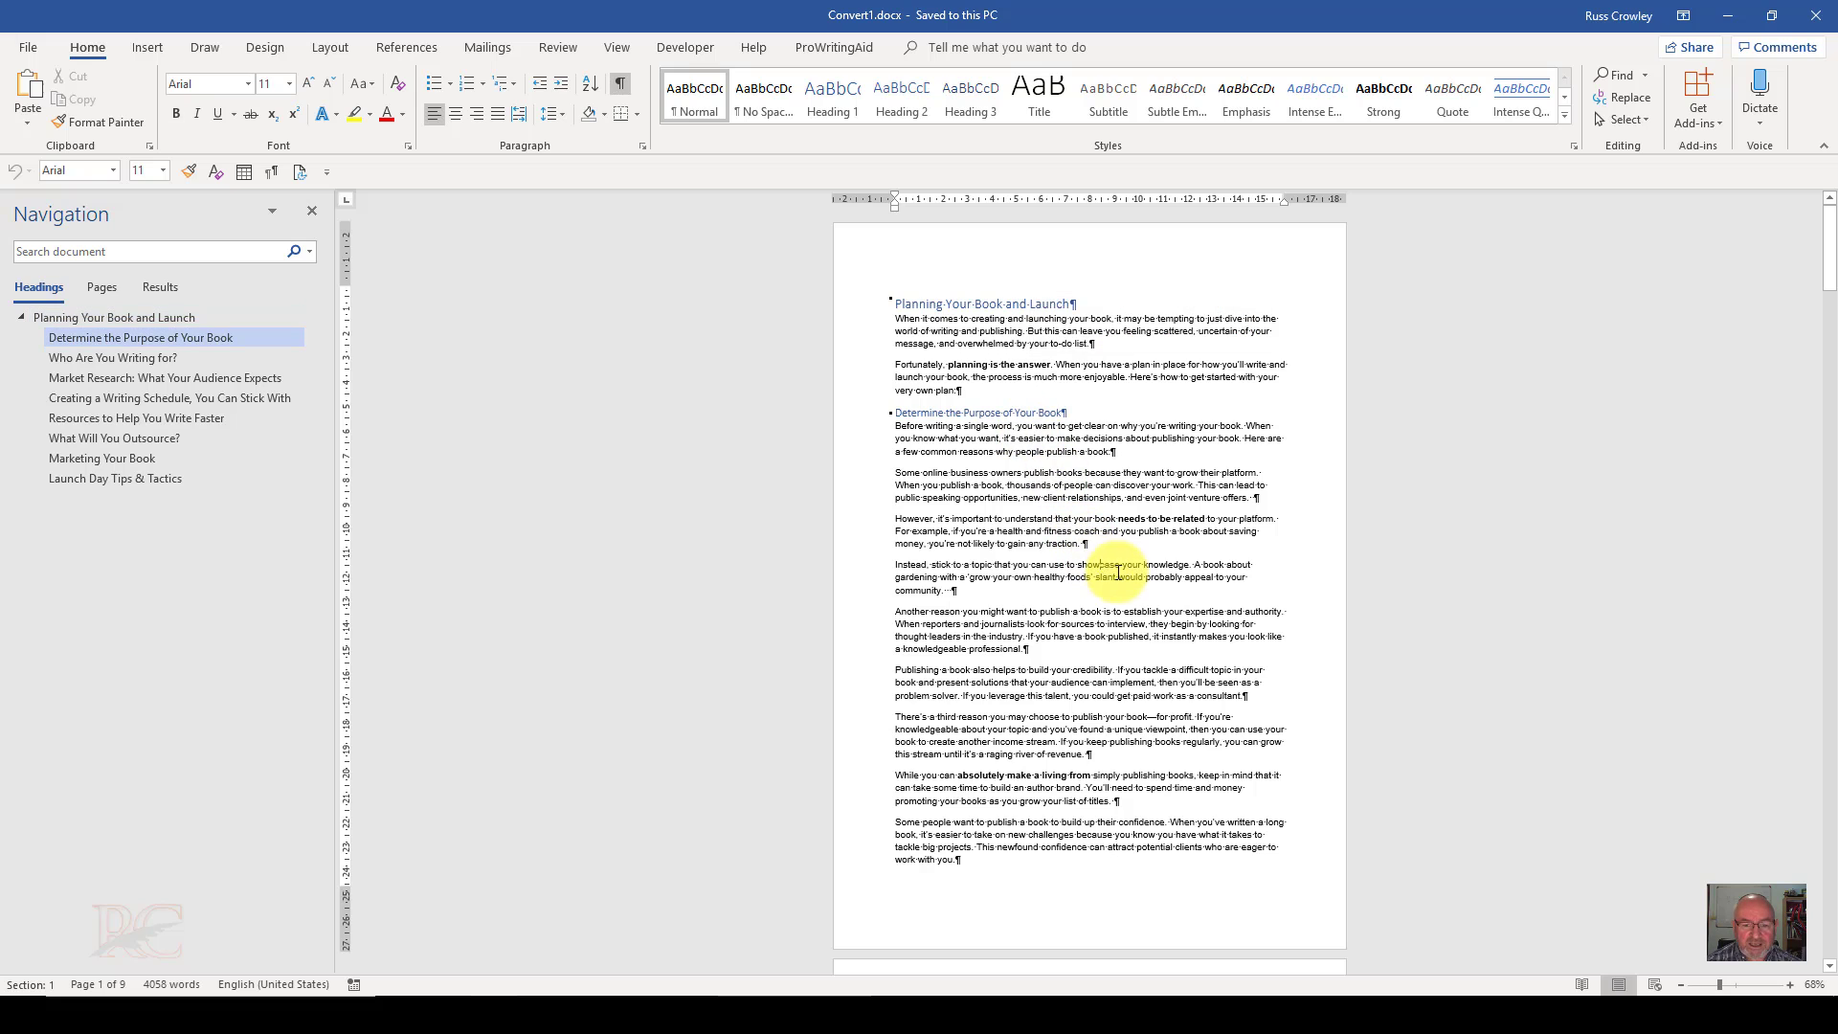
pyautogui.middleClick(1091, 615)
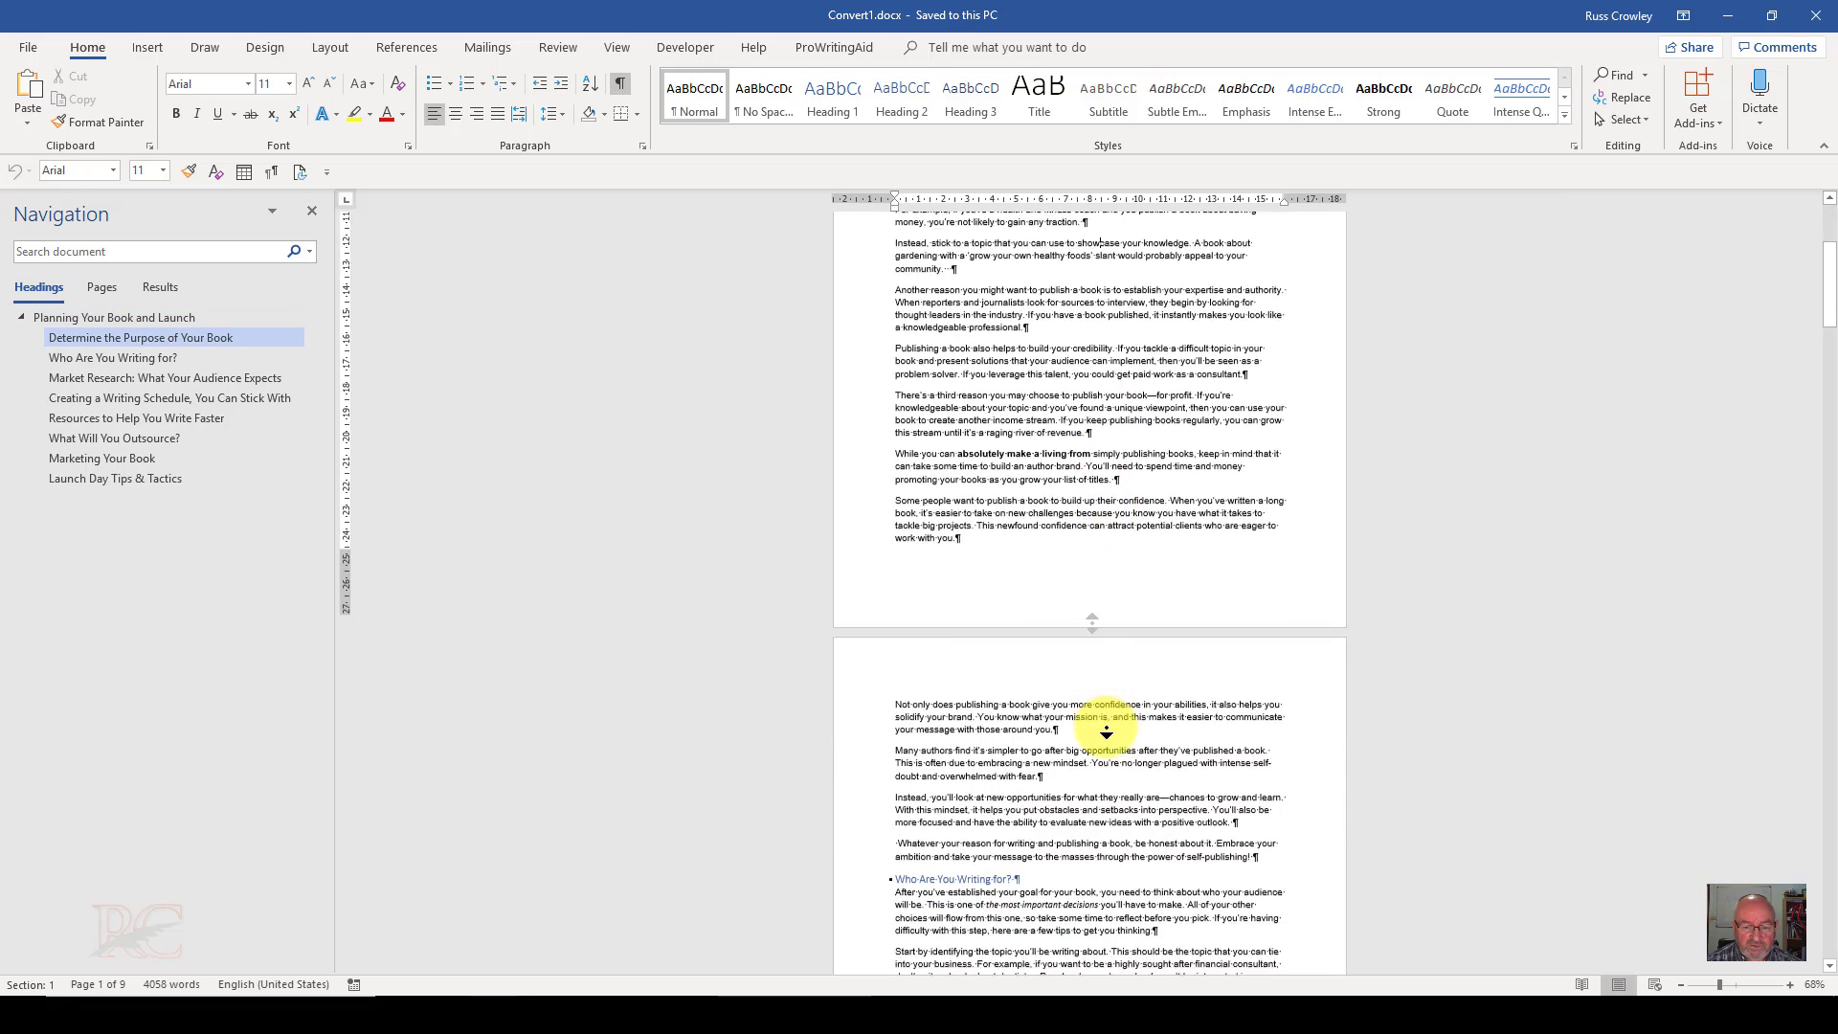
pyautogui.click(1111, 708)
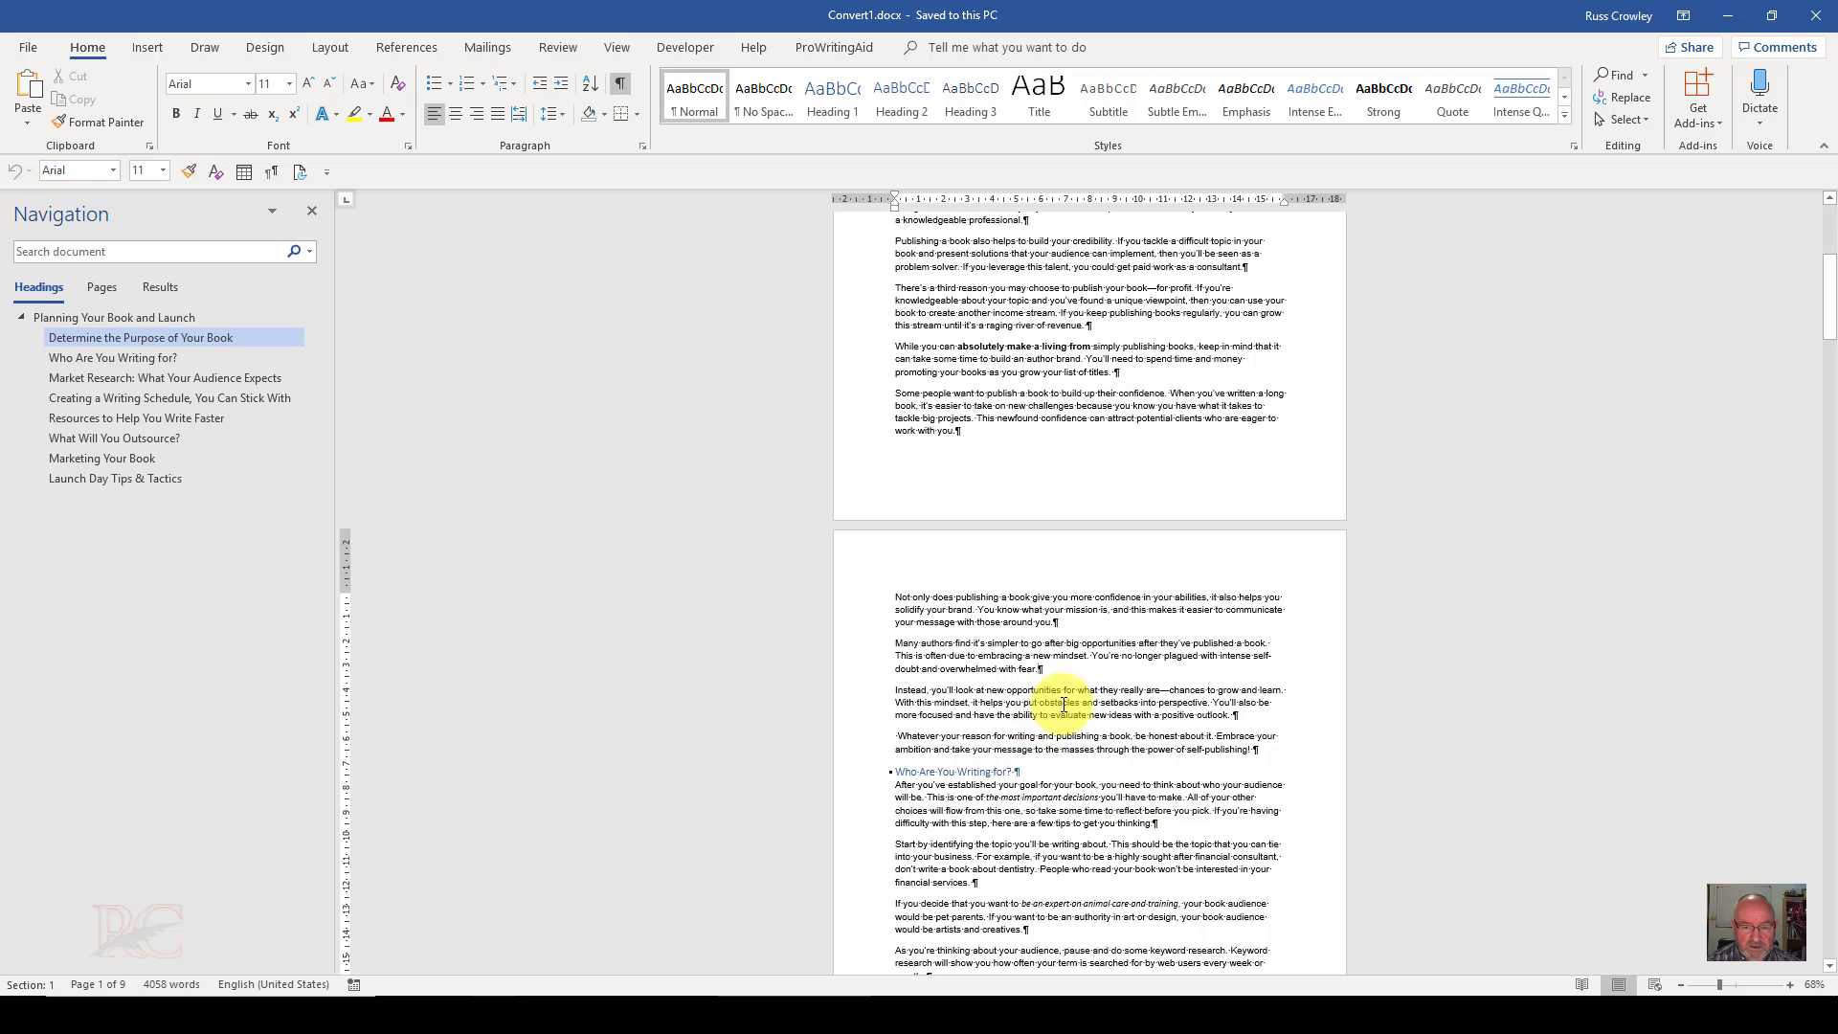
pyautogui.scroll(-1, 1149, 795)
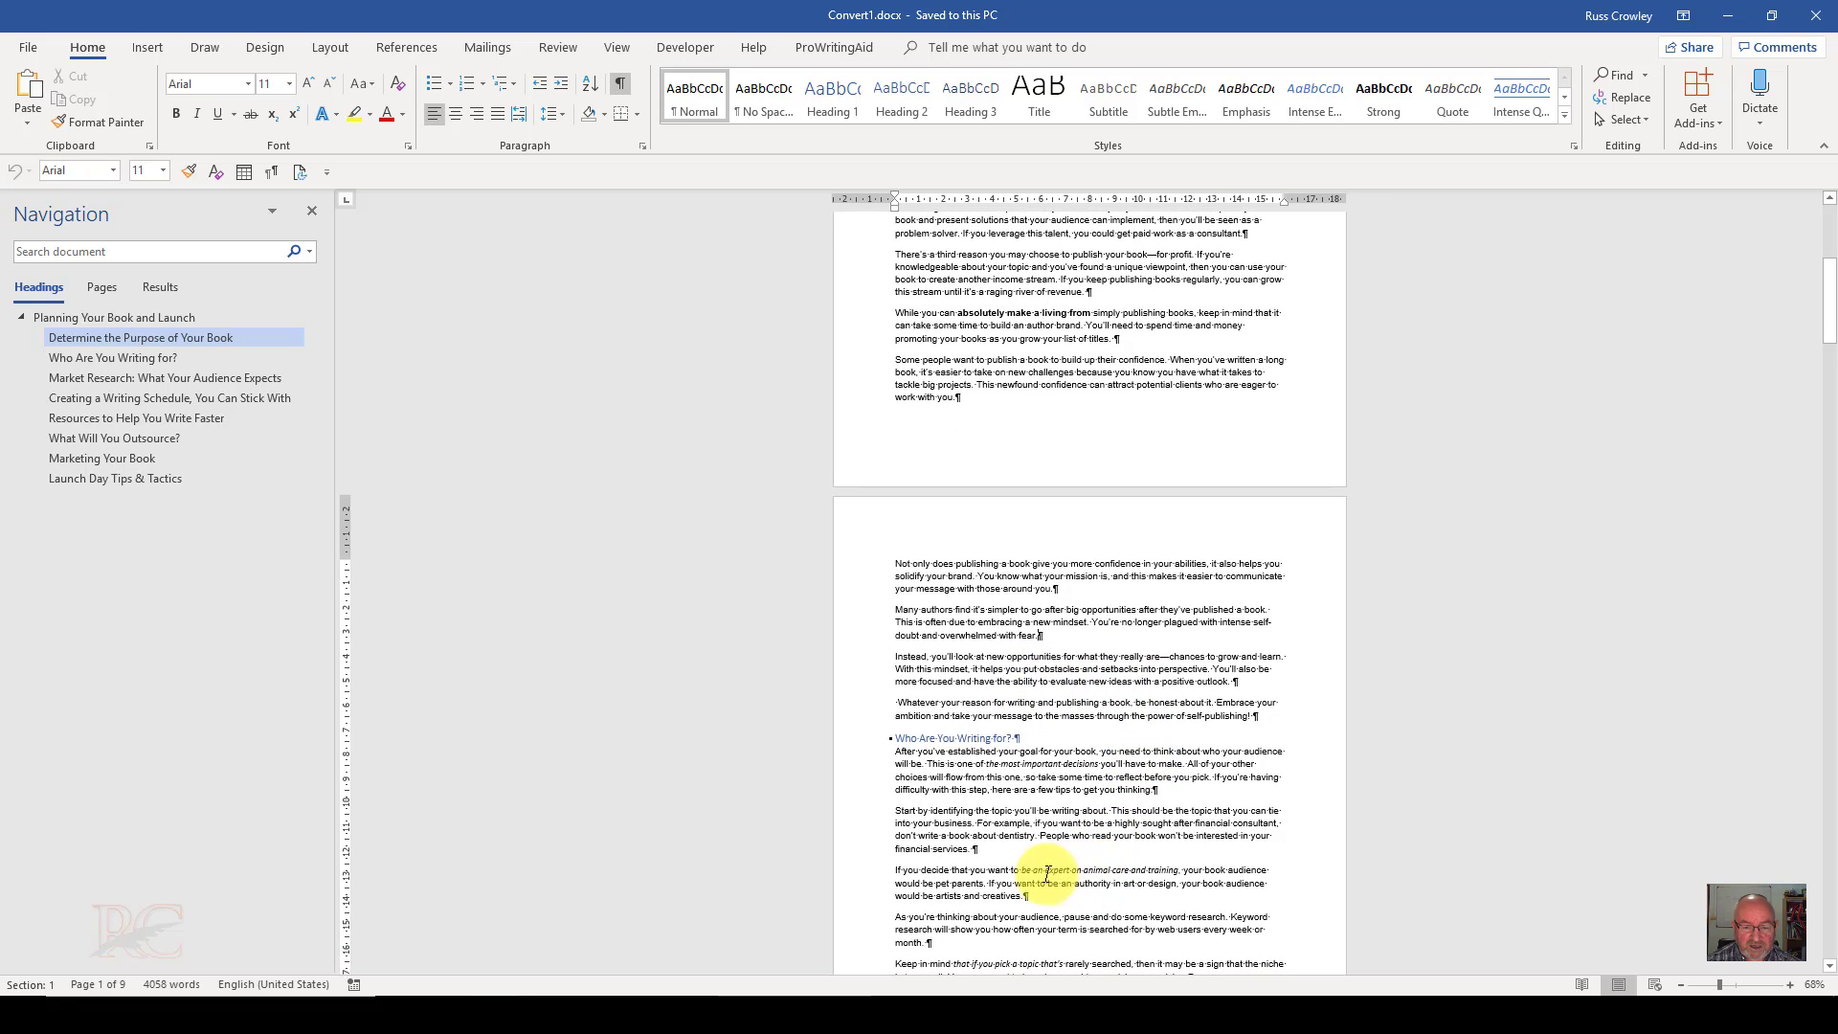
pyautogui.moveTo(1044, 871); pyautogui.dragTo(1123, 871)
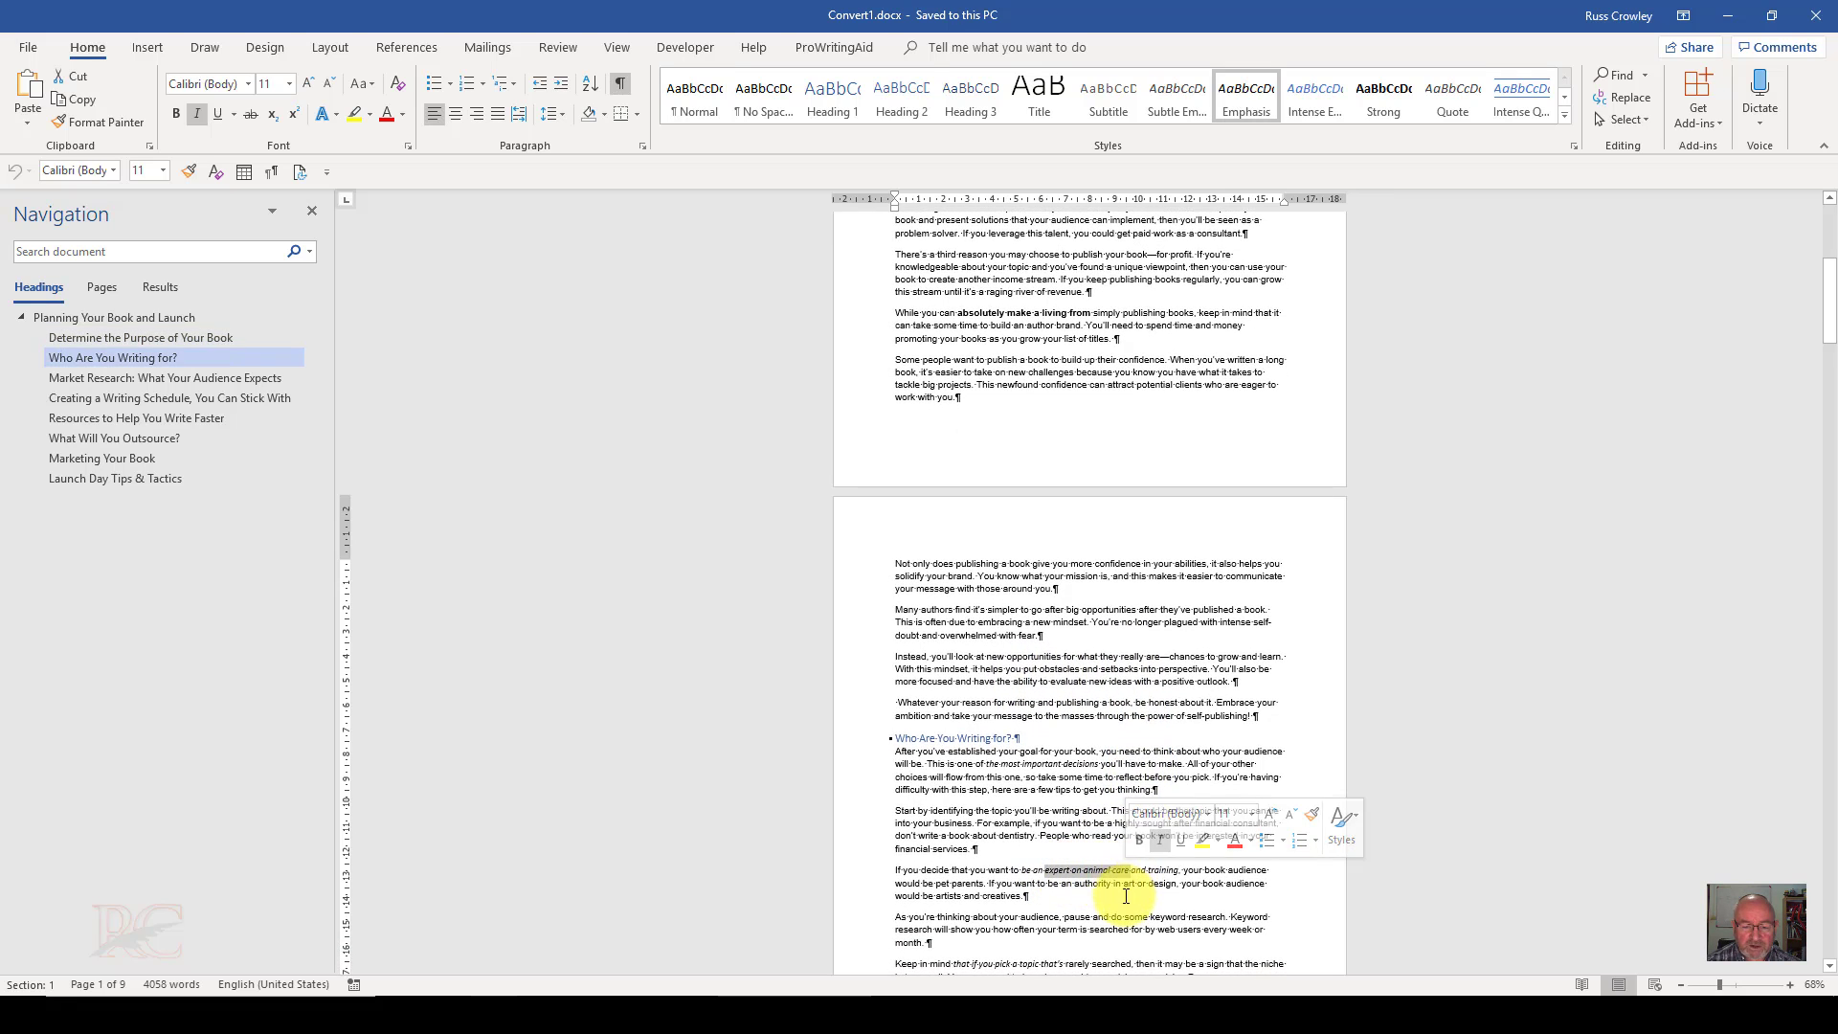
pyautogui.click(1072, 835)
pyautogui.moveTo(1023, 763); pyautogui.dragTo(1000, 763)
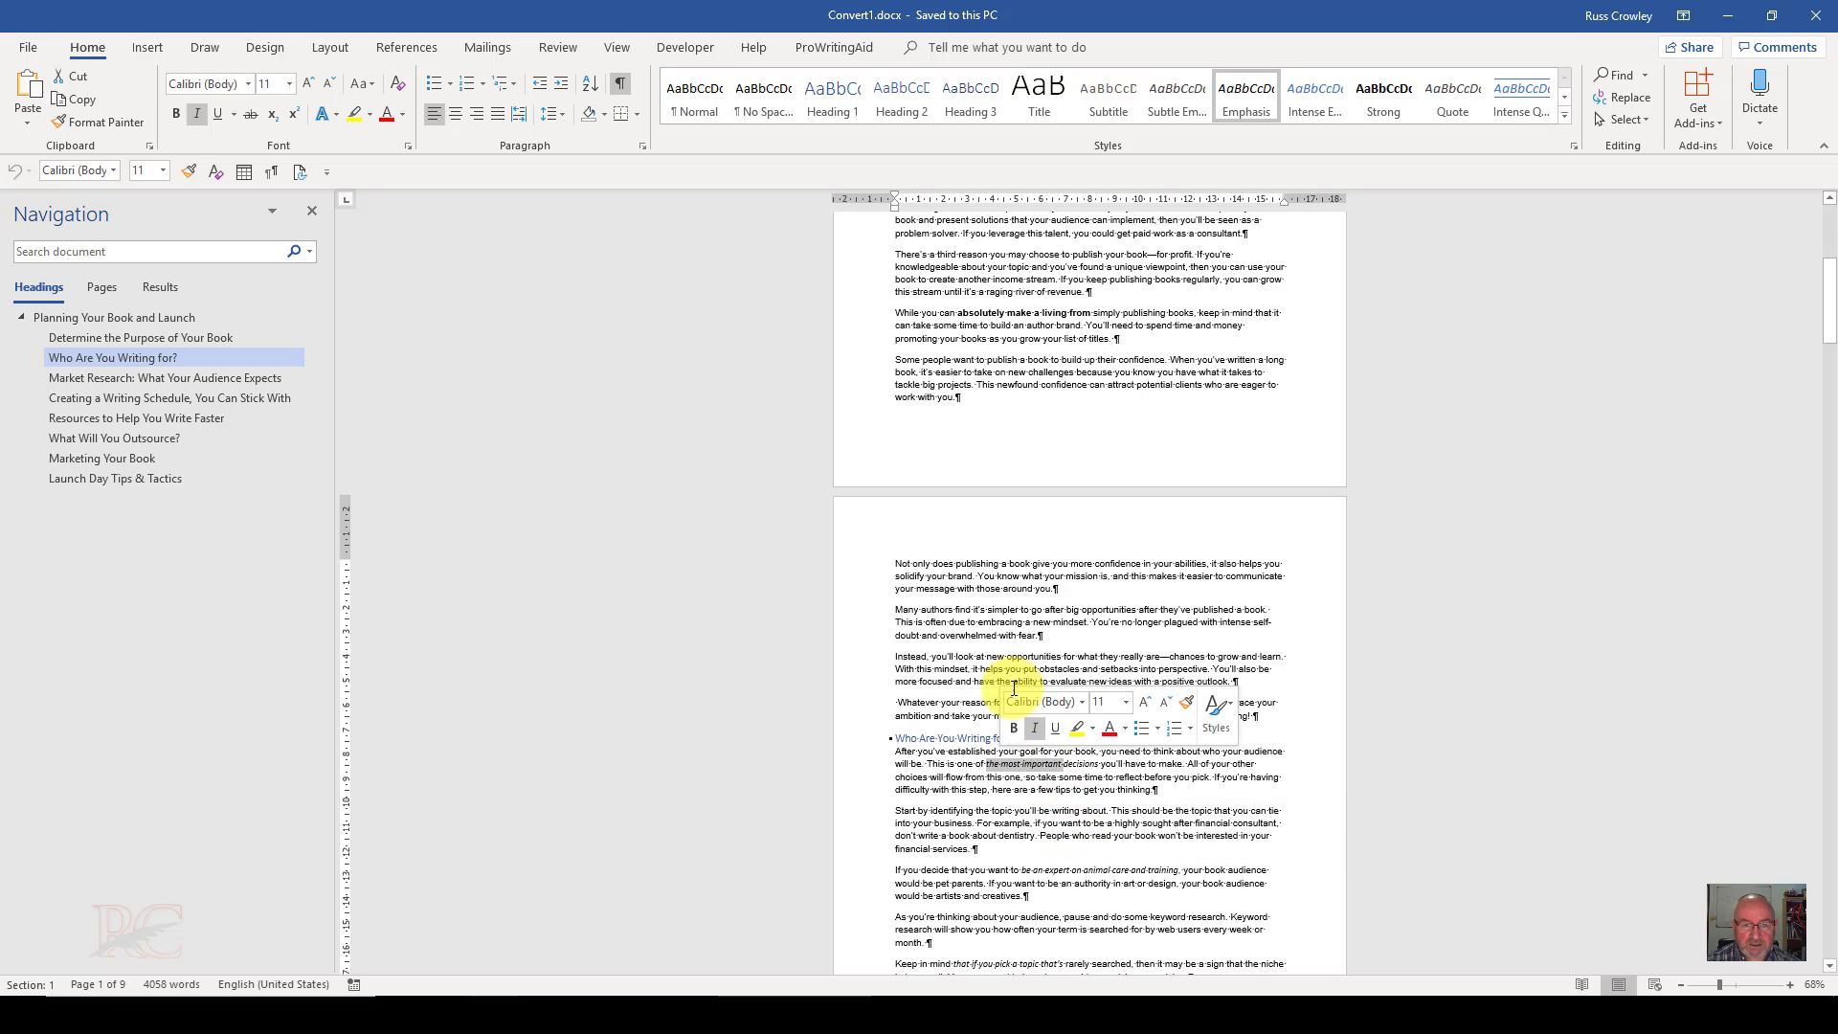
pyautogui.moveTo(957, 313); pyautogui.dragTo(1075, 316)
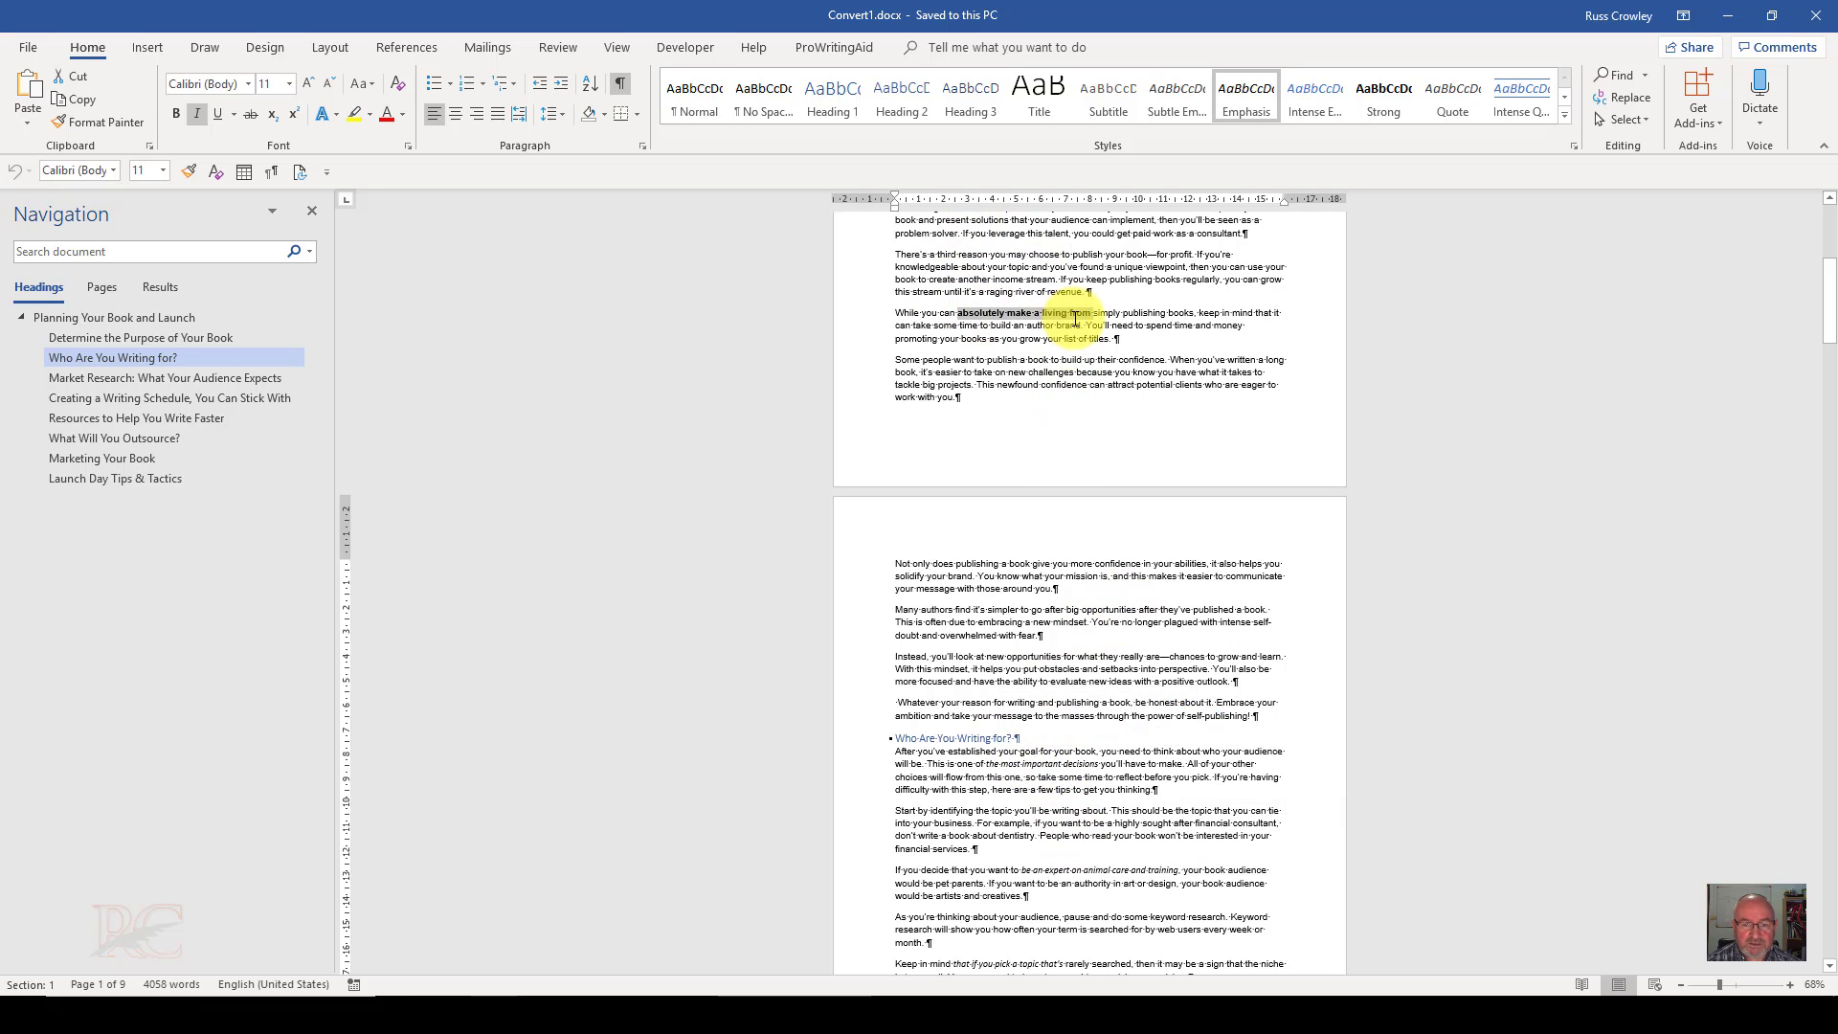
pyautogui.click(1115, 828)
pyautogui.click(1166, 620)
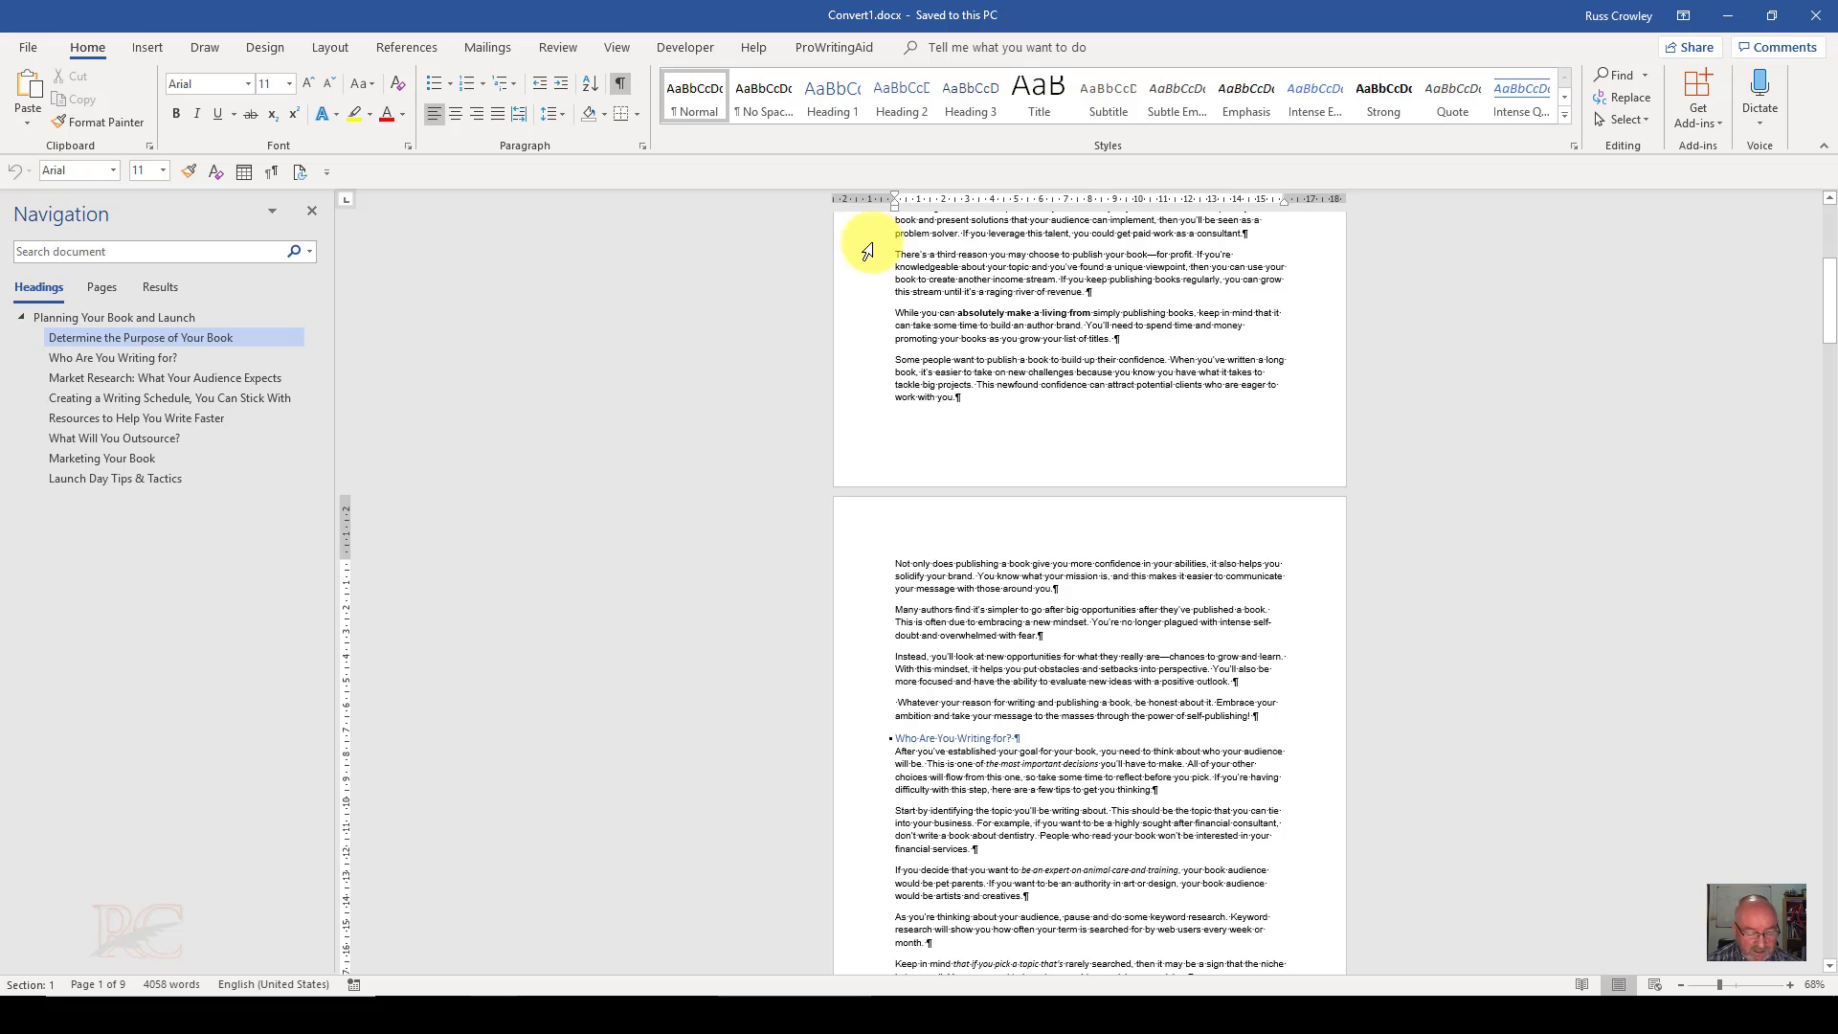
# Copy the entire manuscript in Convert1.docx and close the document
pyautogui.hotkey('ctrl', 'a')
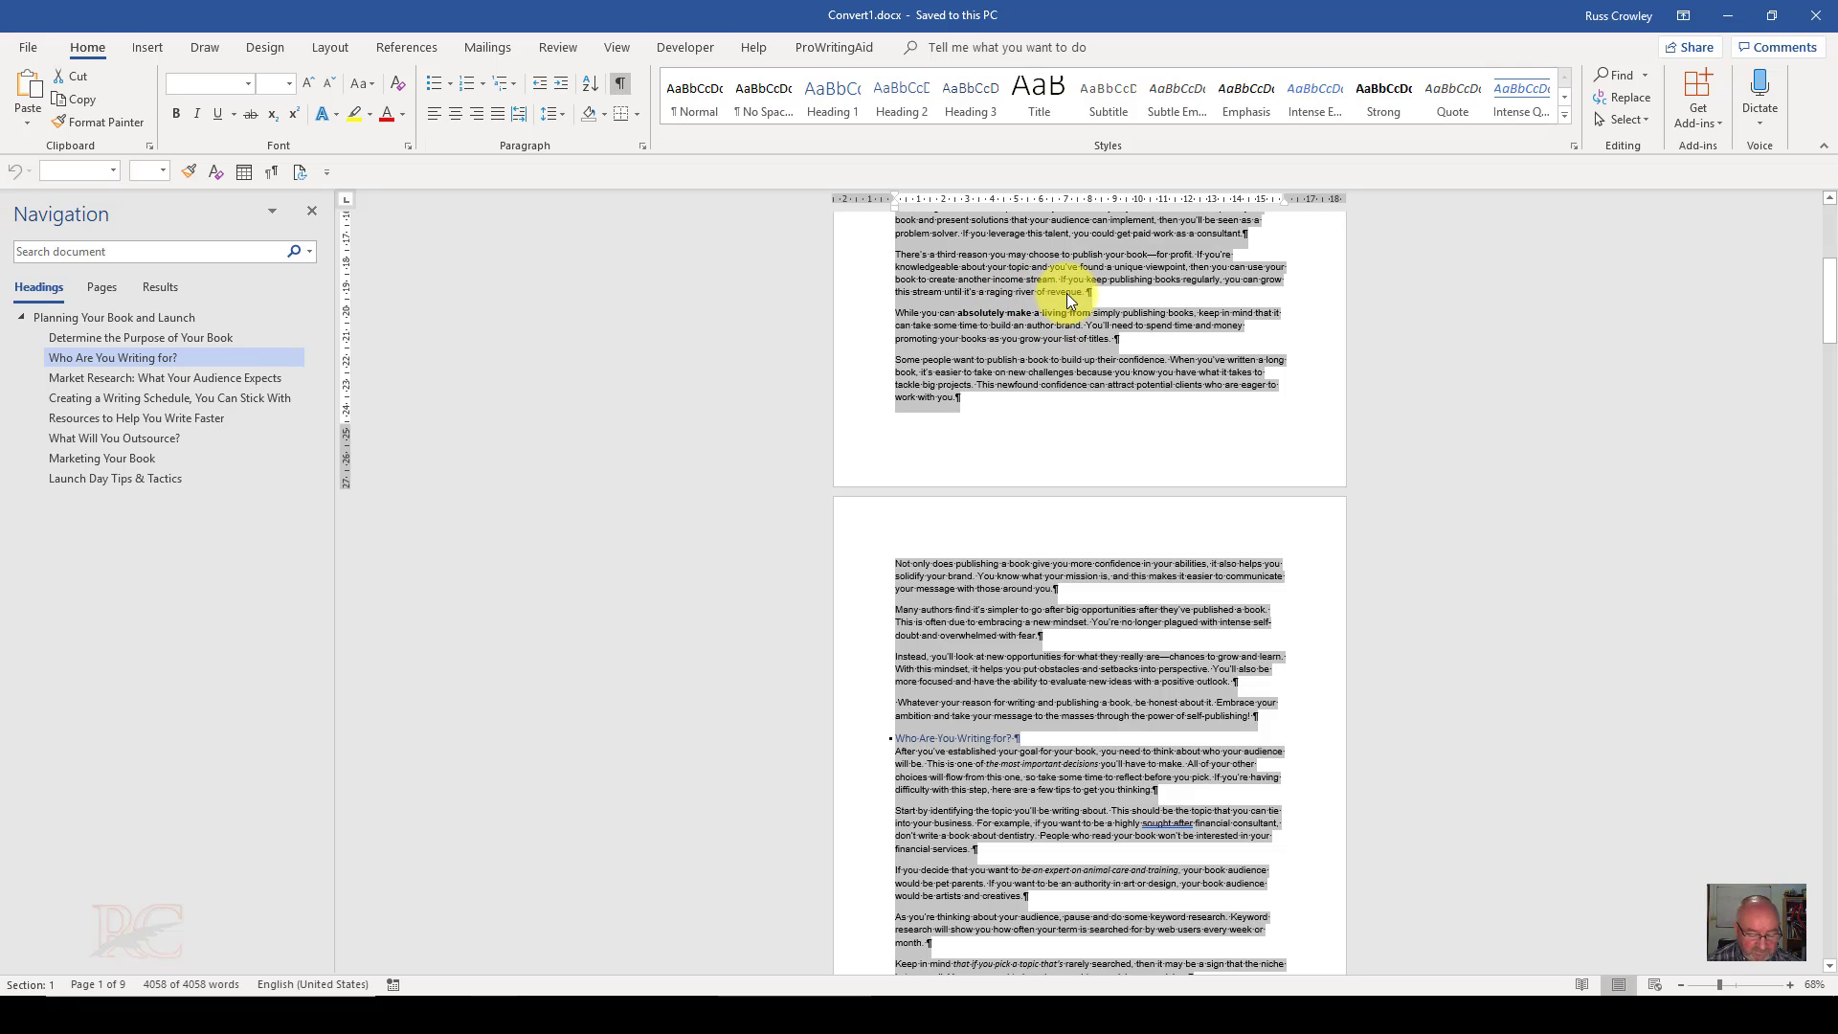
pyautogui.hotkey('ctrl', 'w')
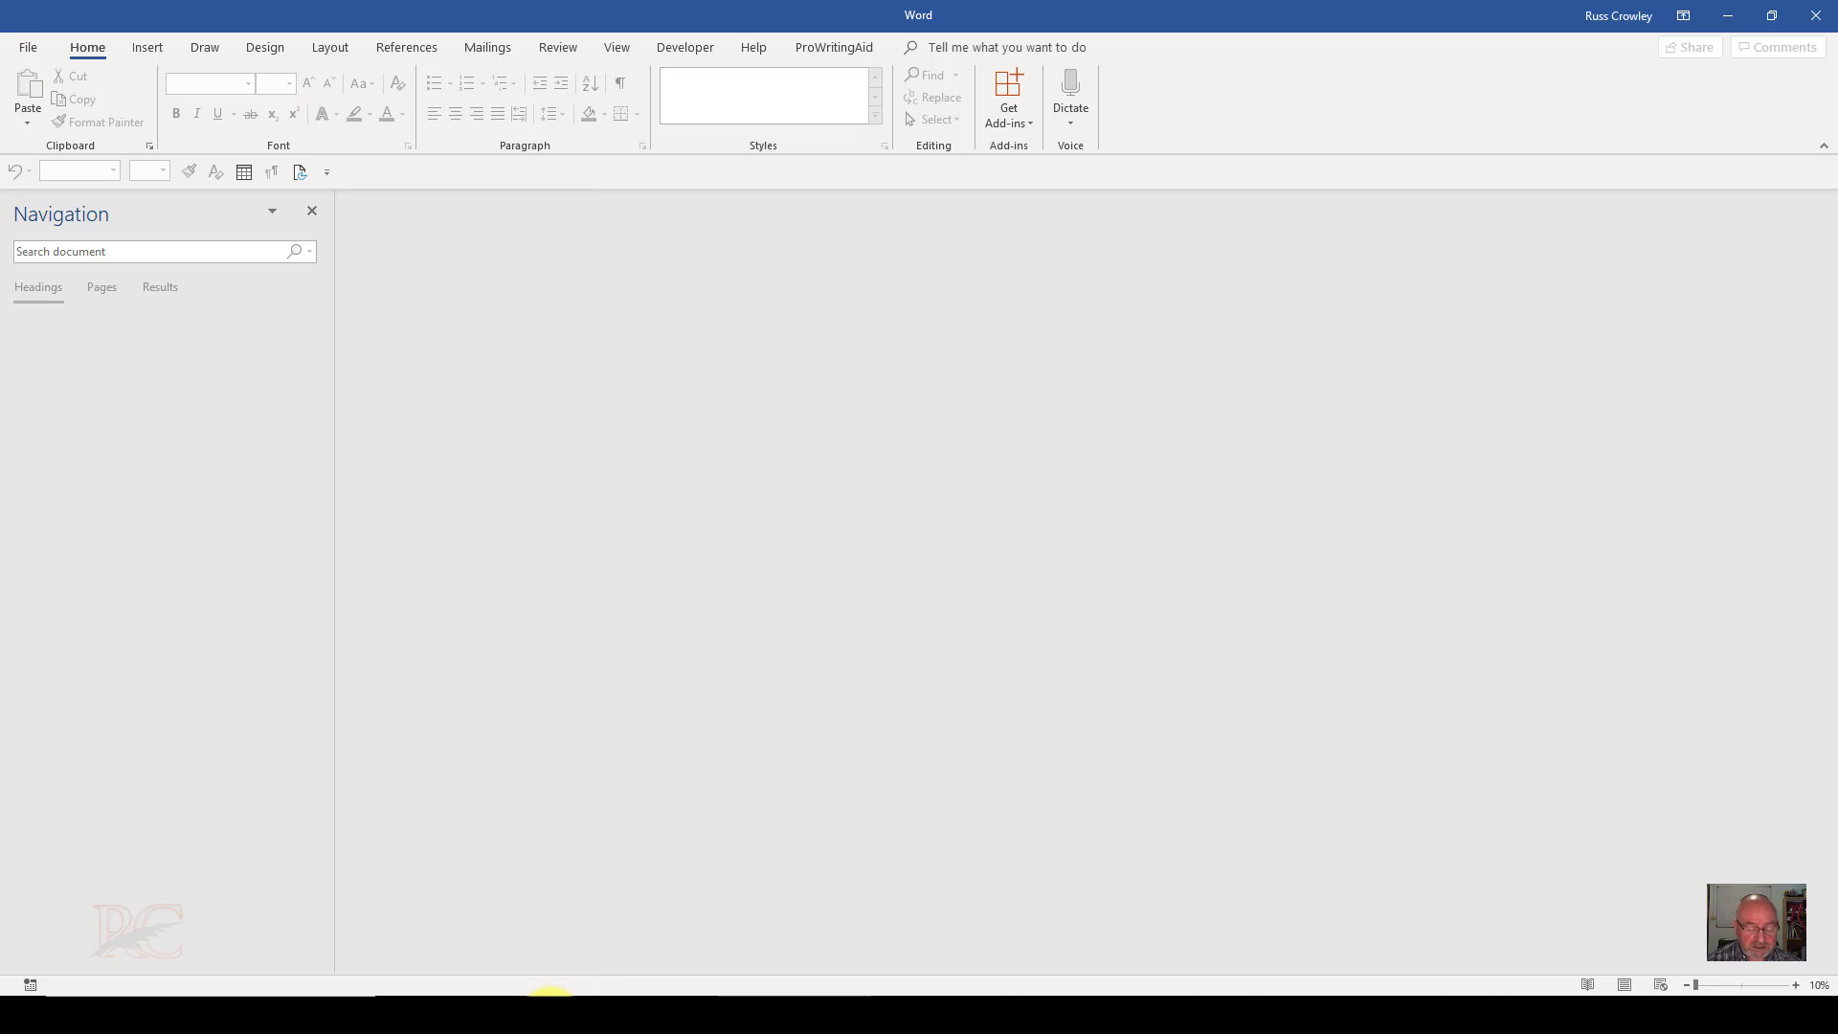
pyautogui.click(604, 995)
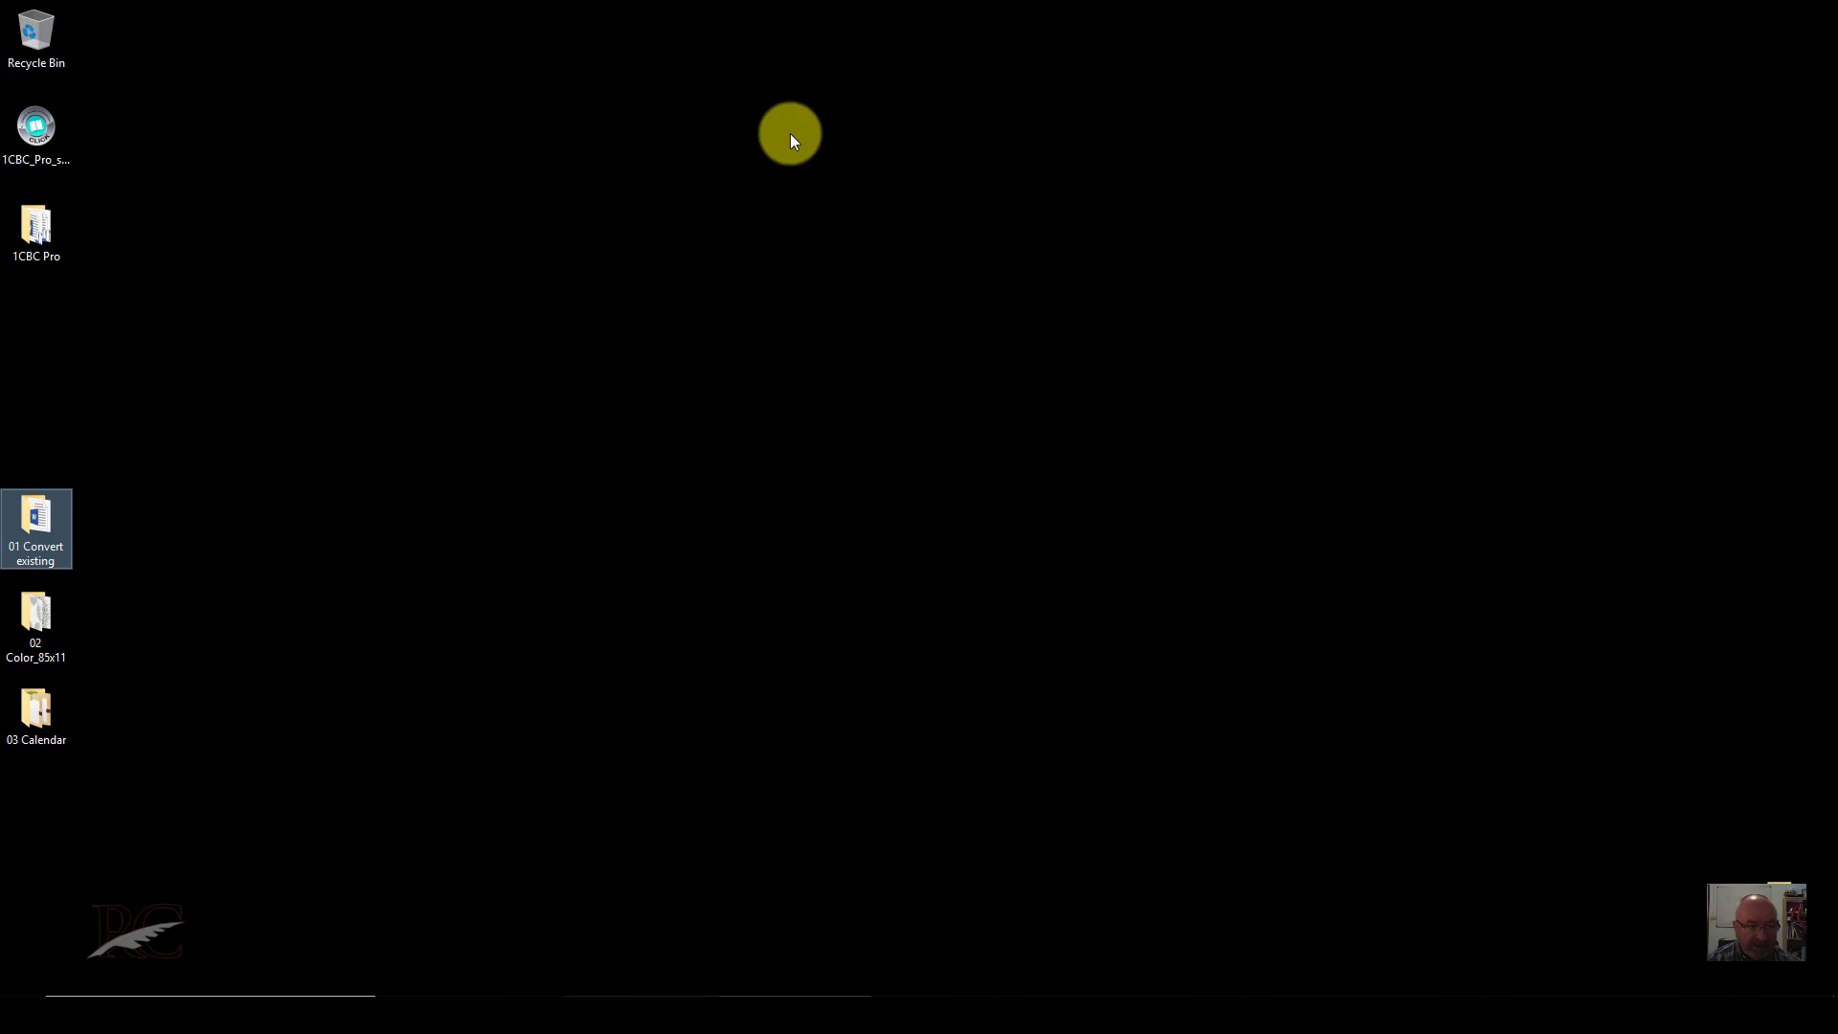
# Open Step 1_PasteandFormat.docm from the Docs subfolder of the desktop folder 1CBC Pro
pyautogui.click(32, 235)
pyautogui.doubleClick(32, 234)
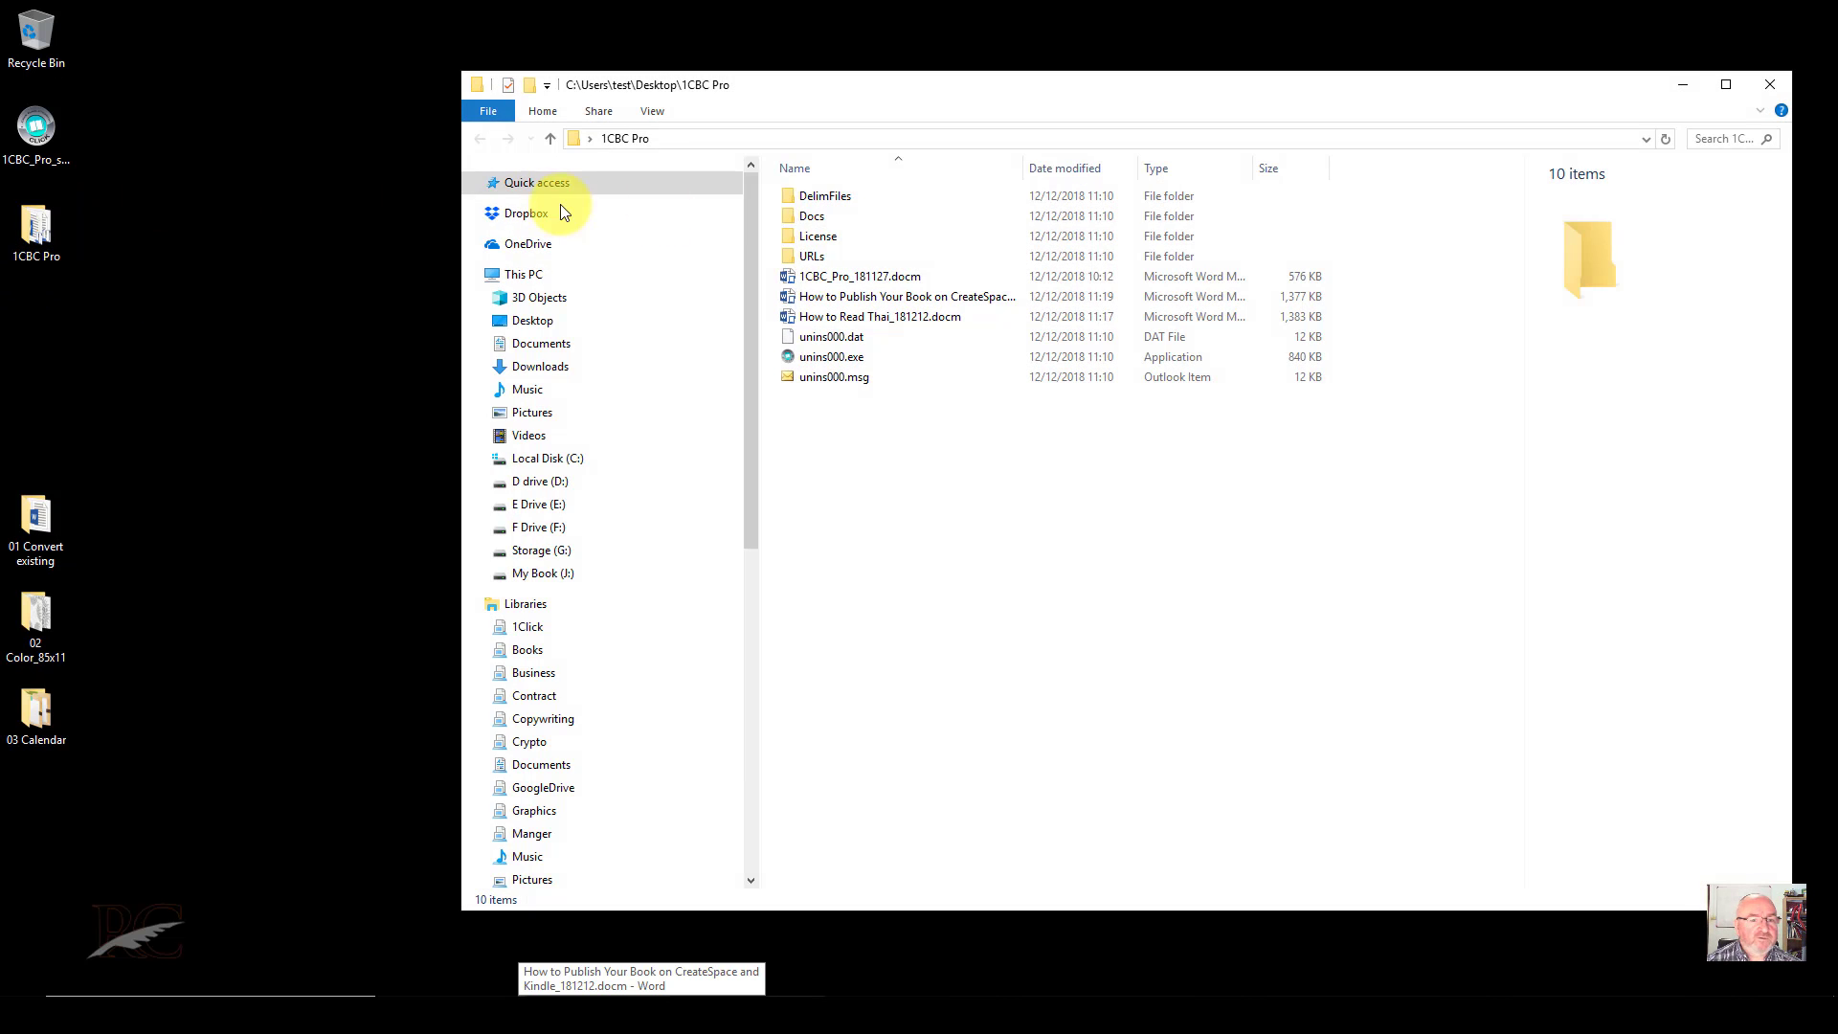
pyautogui.doubleClick(800, 216)
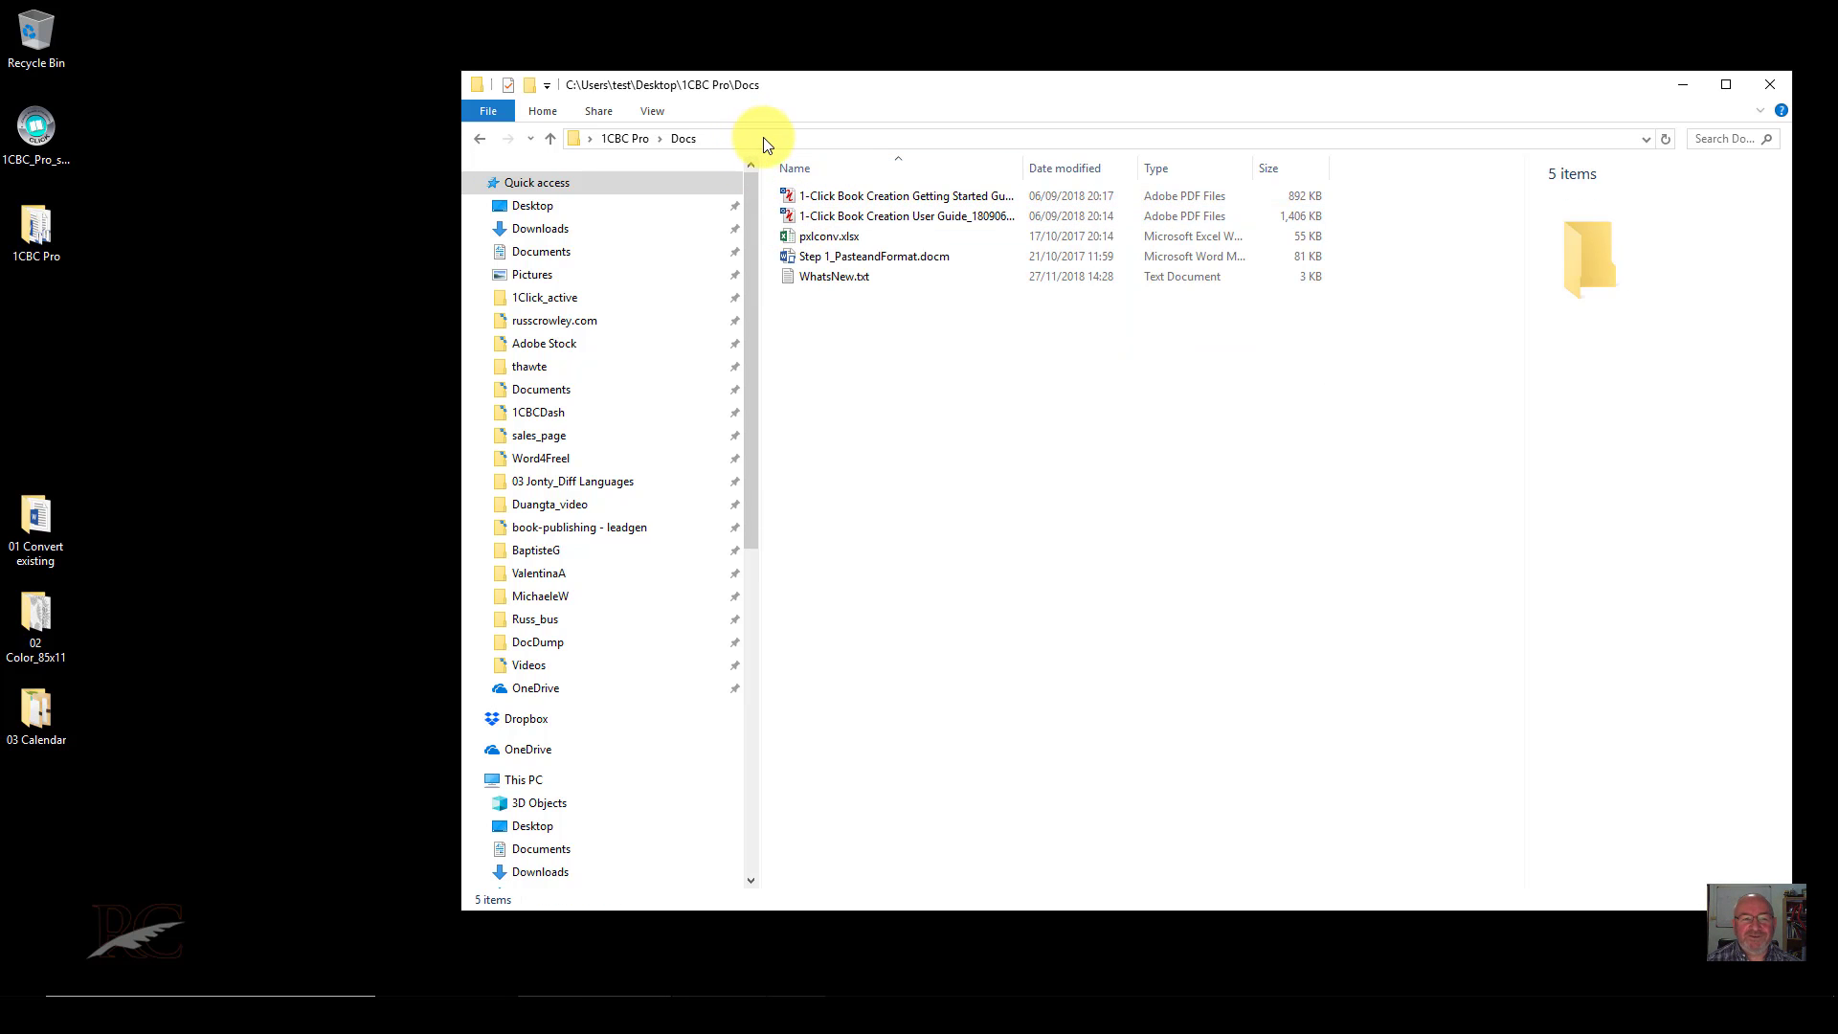
pyautogui.click(847, 256)
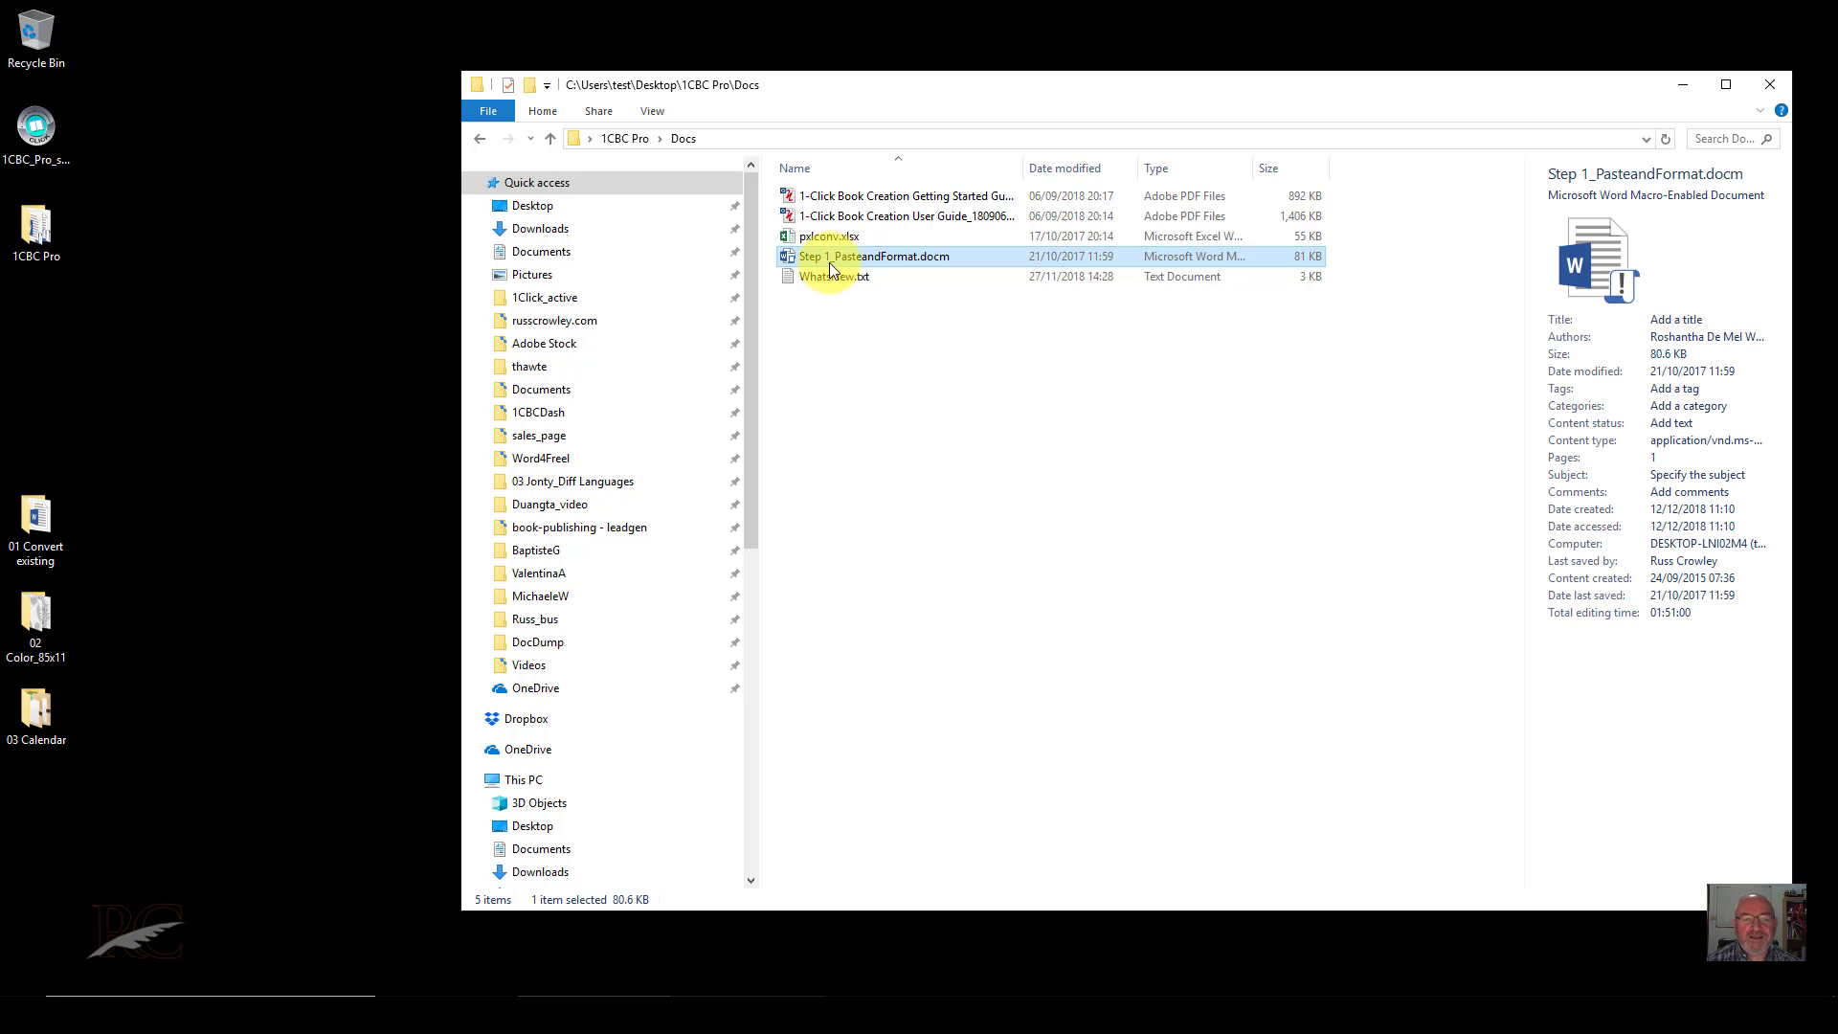
pyautogui.doubleClick(819, 260)
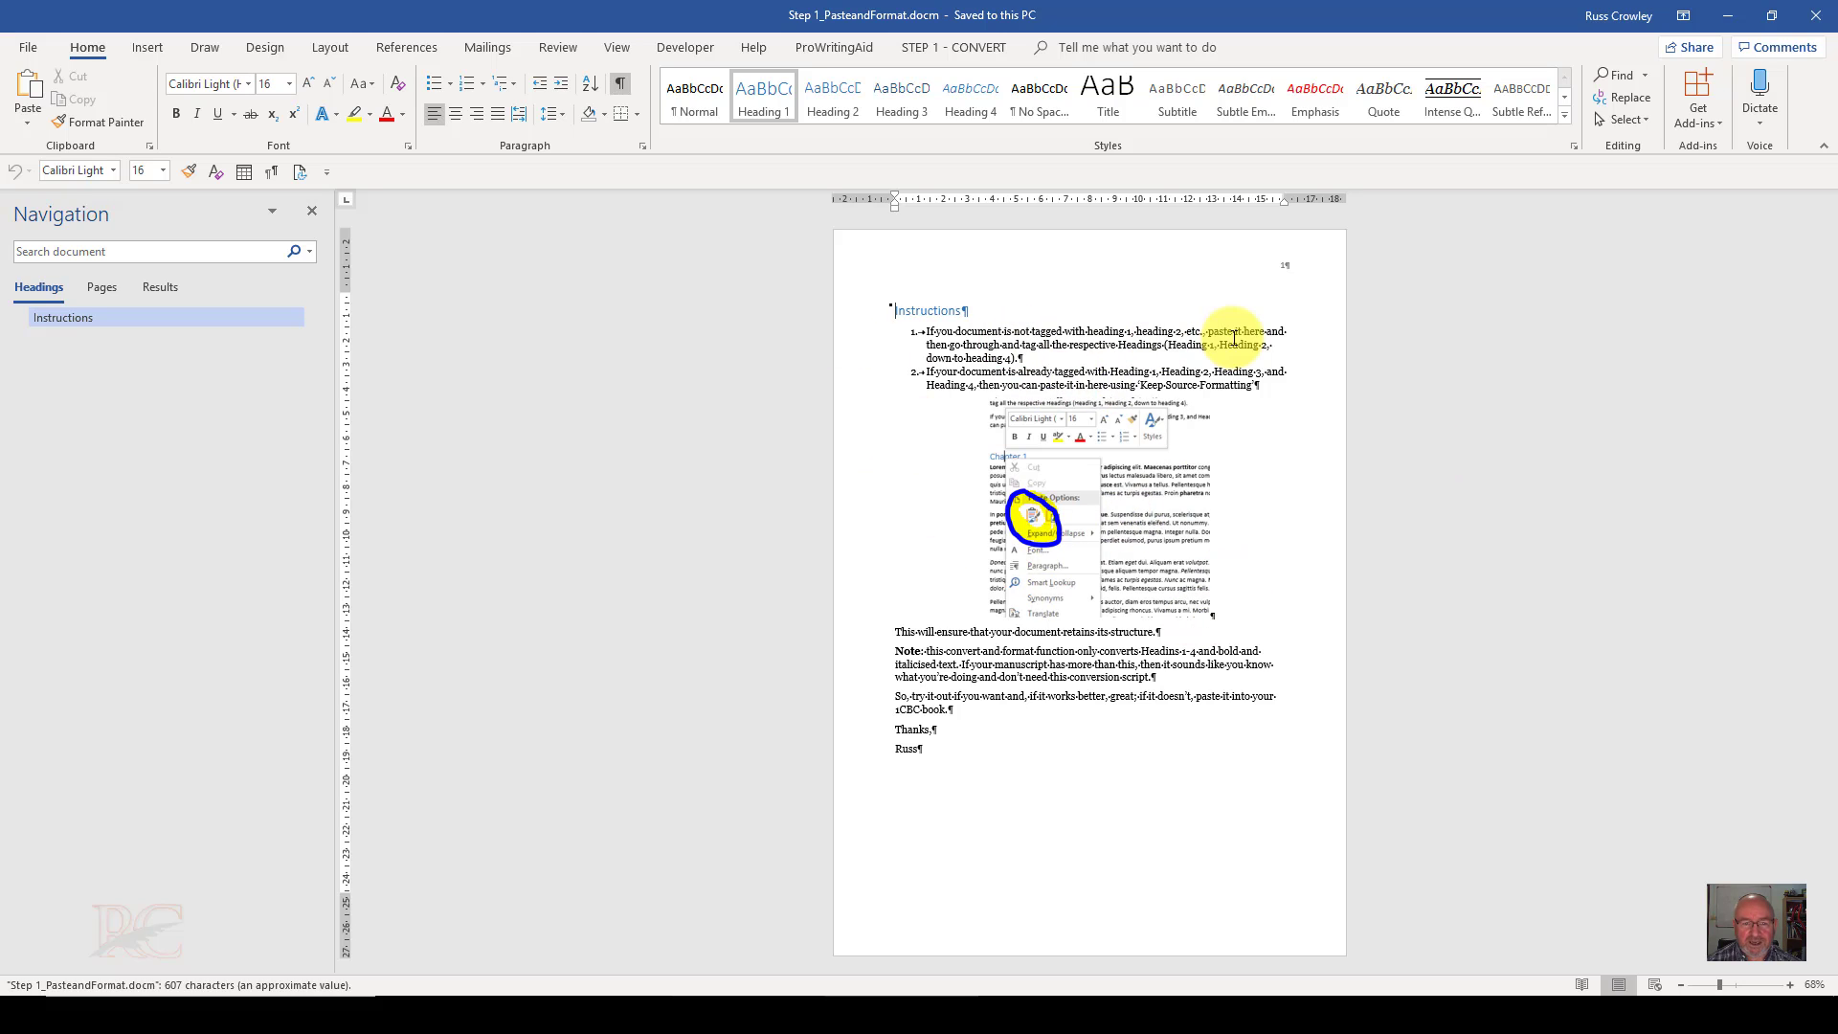
# Replace all the instruction content in Step 1_PasteandFormat.docm with the copied manuscript
pyautogui.hotkey('ctrl', 'a')
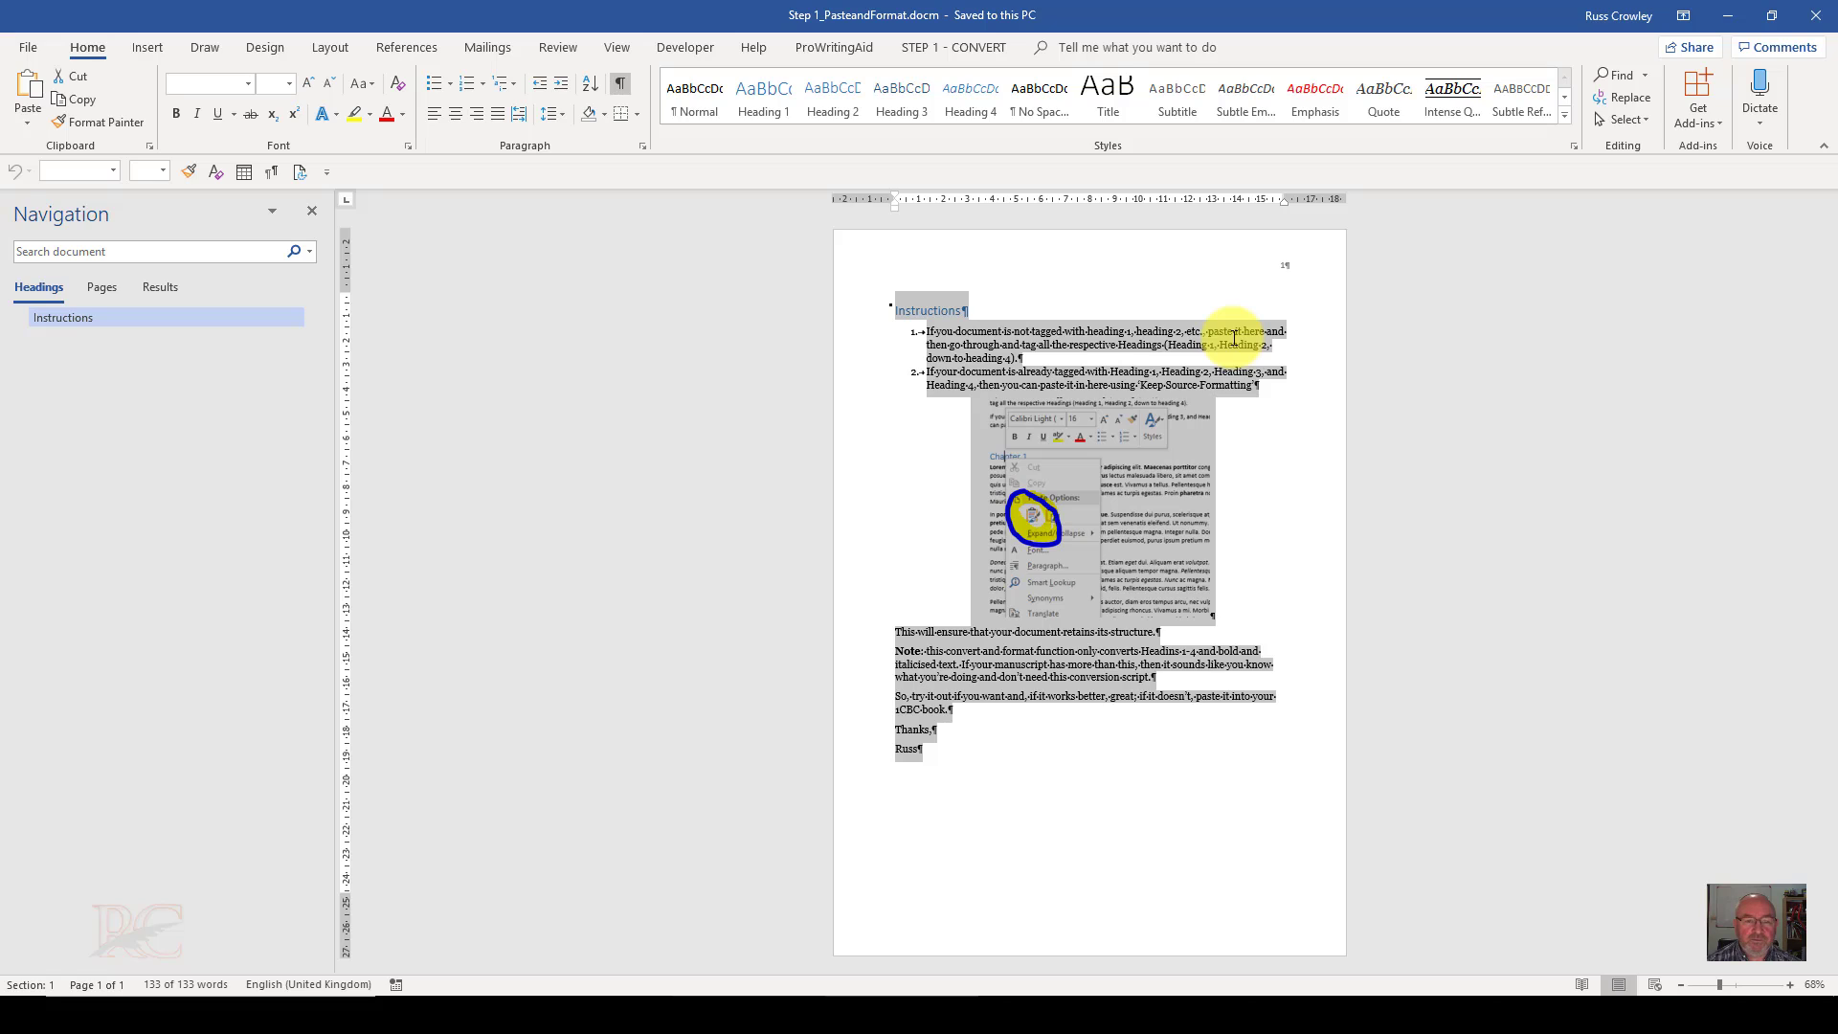
pyautogui.press('Delete')
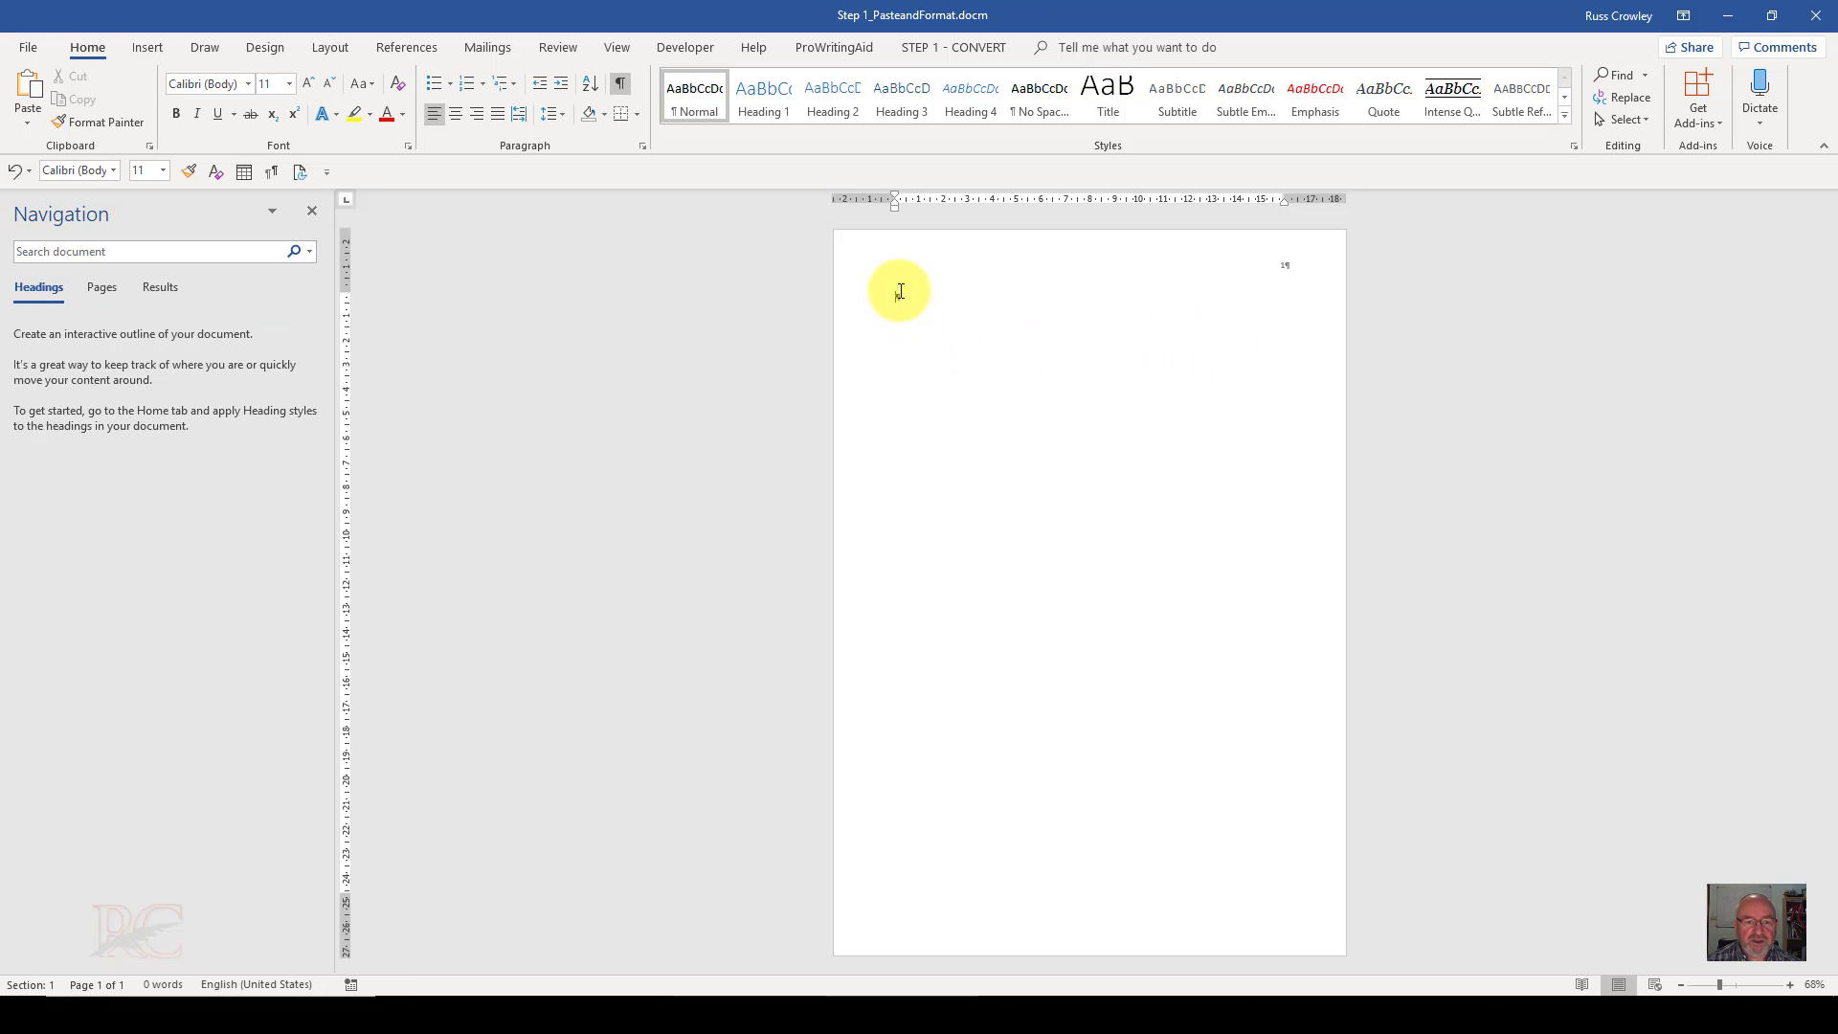
pyautogui.rightClick(895, 295)
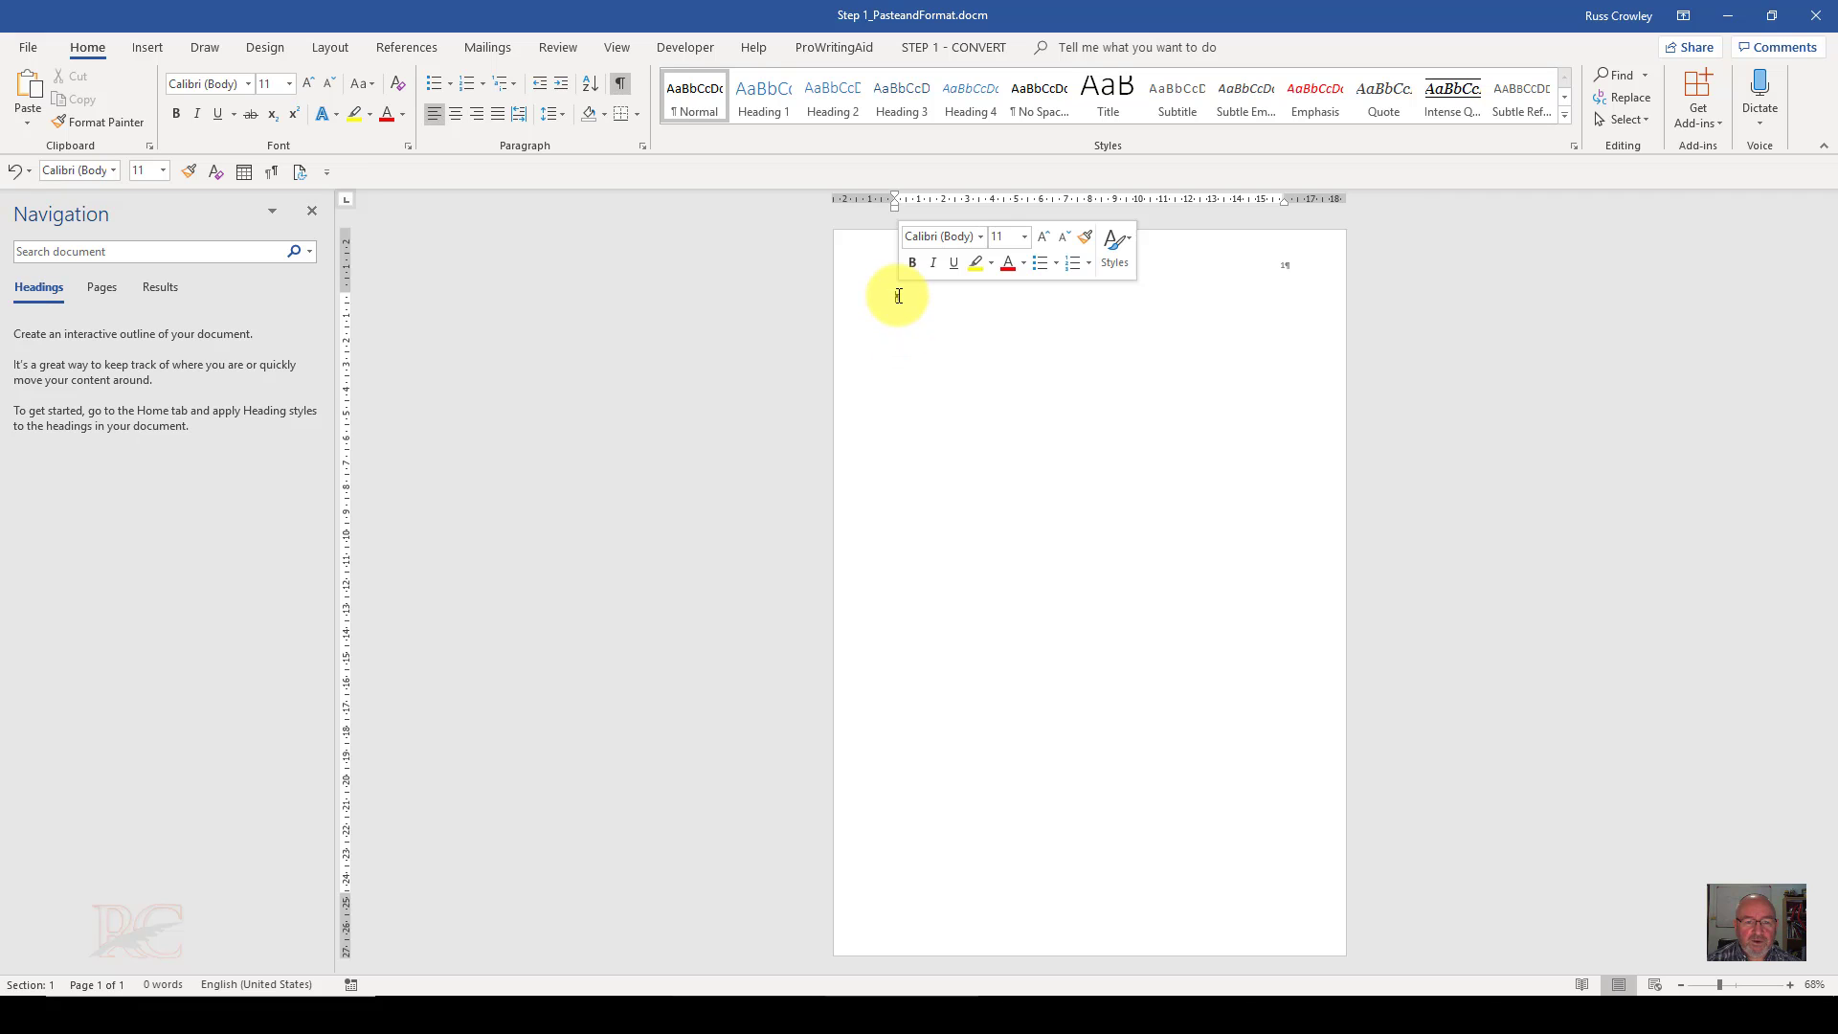
pyautogui.click(936, 379)
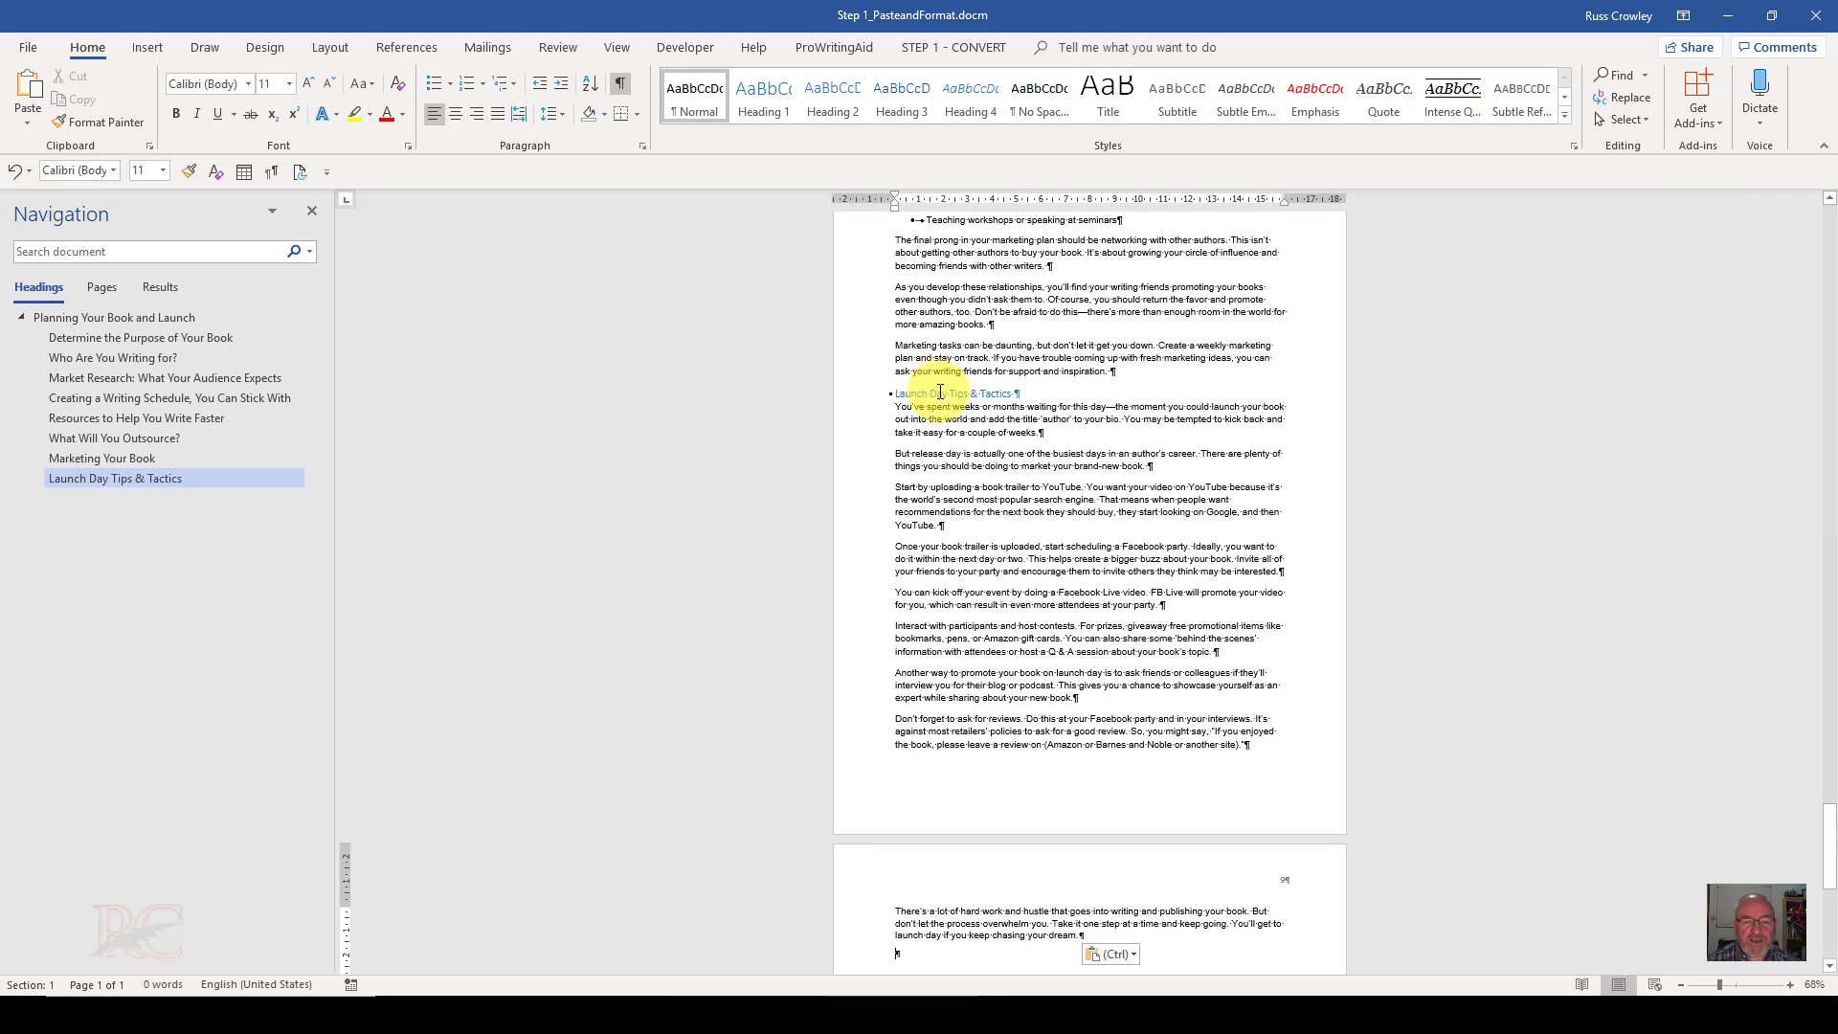
# Try the Heading 2 style on the title "Planning Your Book and Launch" and set it back to Heading 1
pyautogui.scroll(20, 1531, 383)
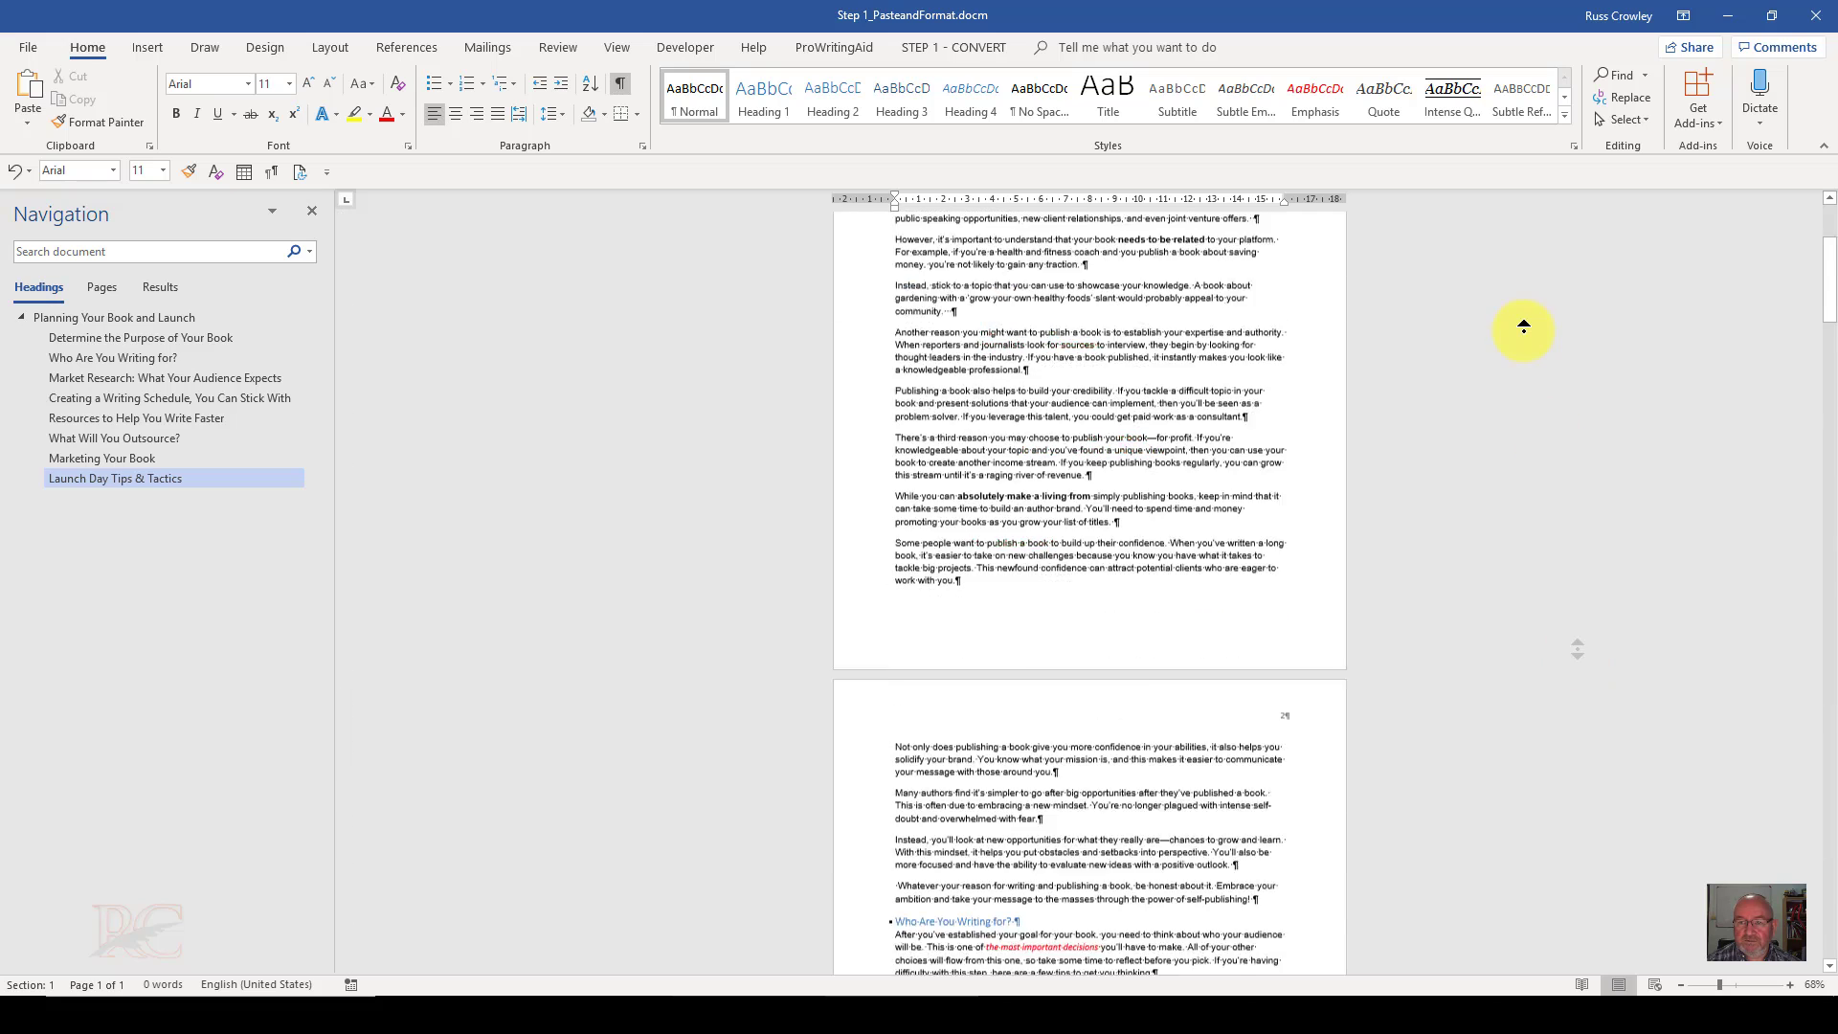
pyautogui.click(1001, 308)
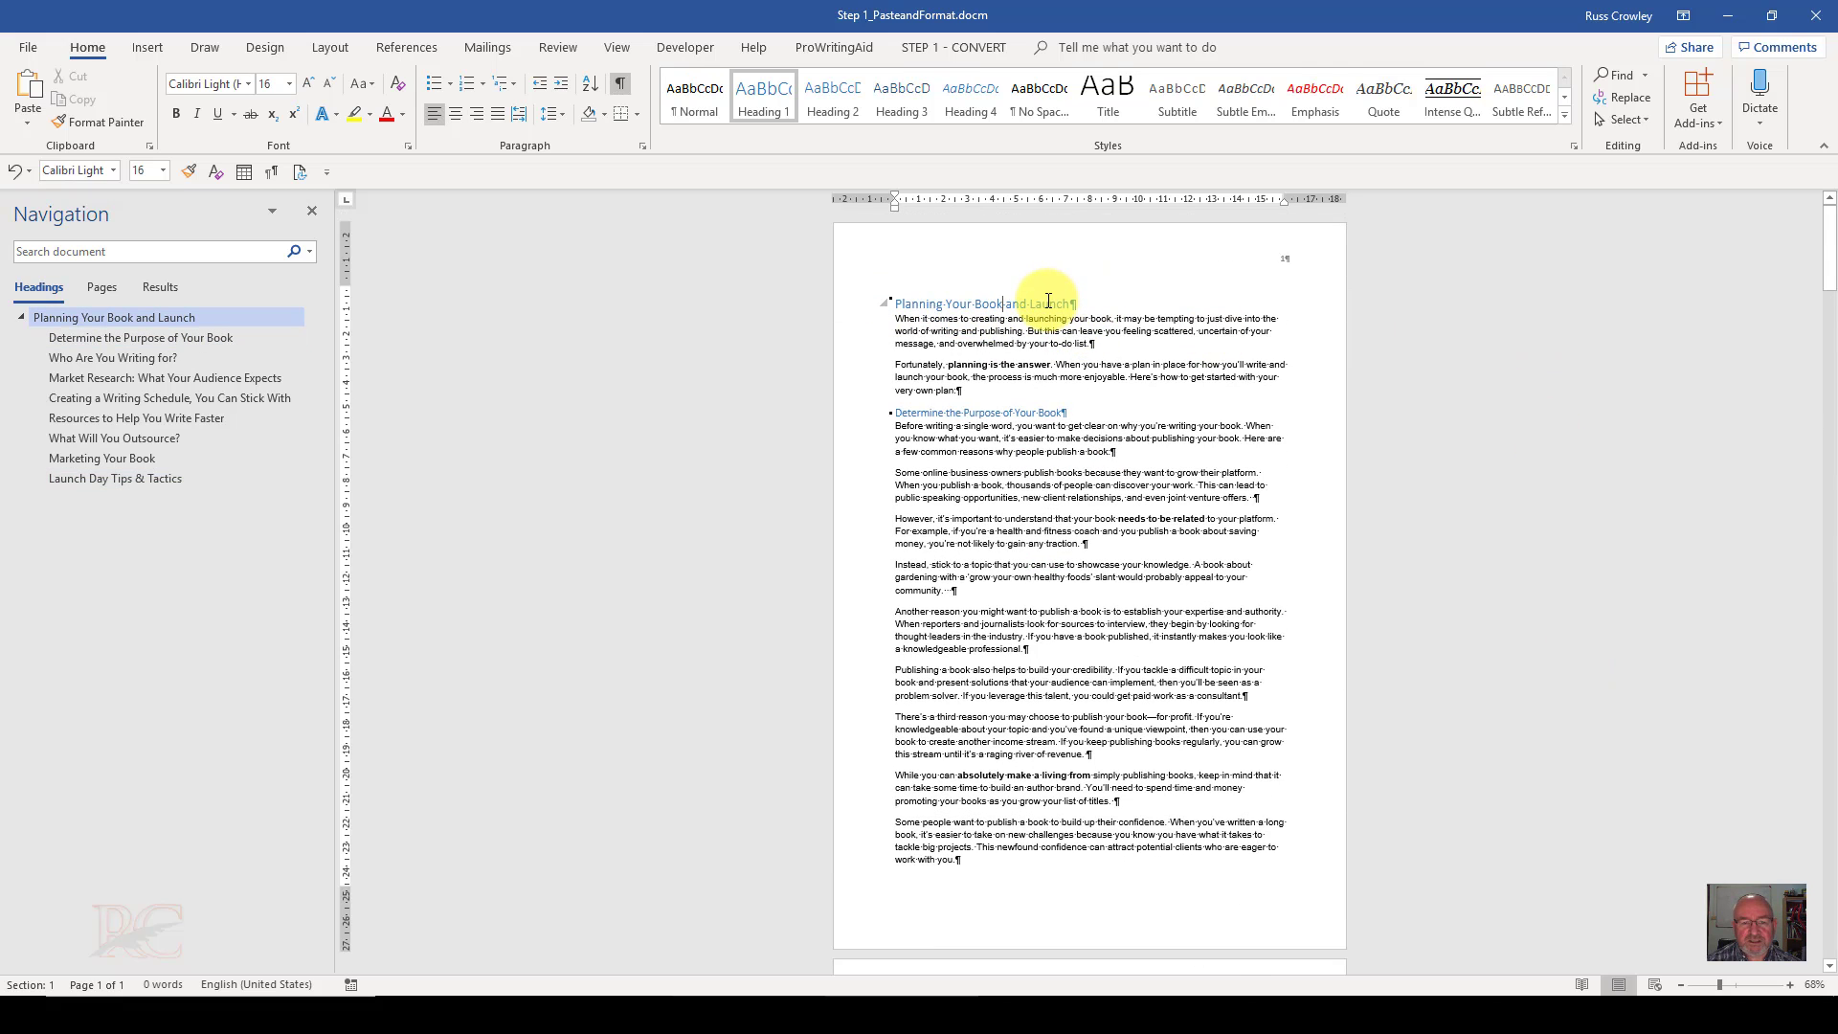
pyautogui.click(958, 412)
pyautogui.click(1049, 304)
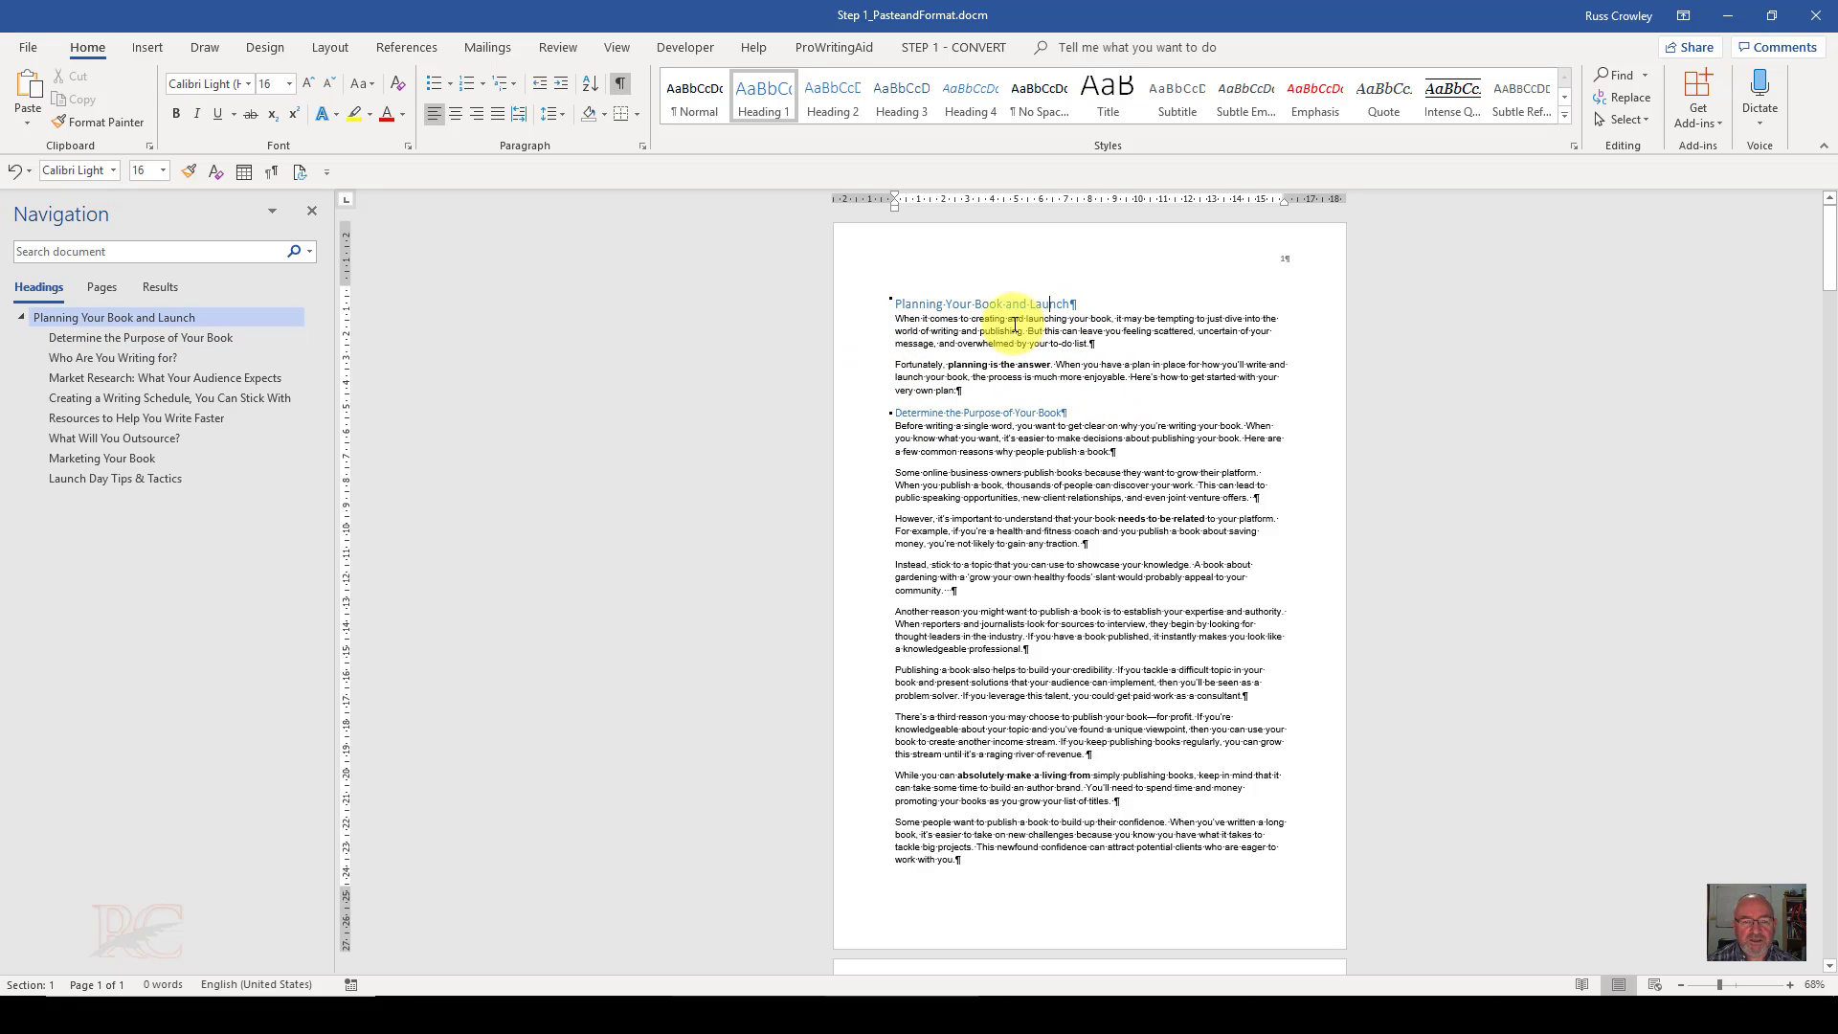
pyautogui.click(1003, 305)
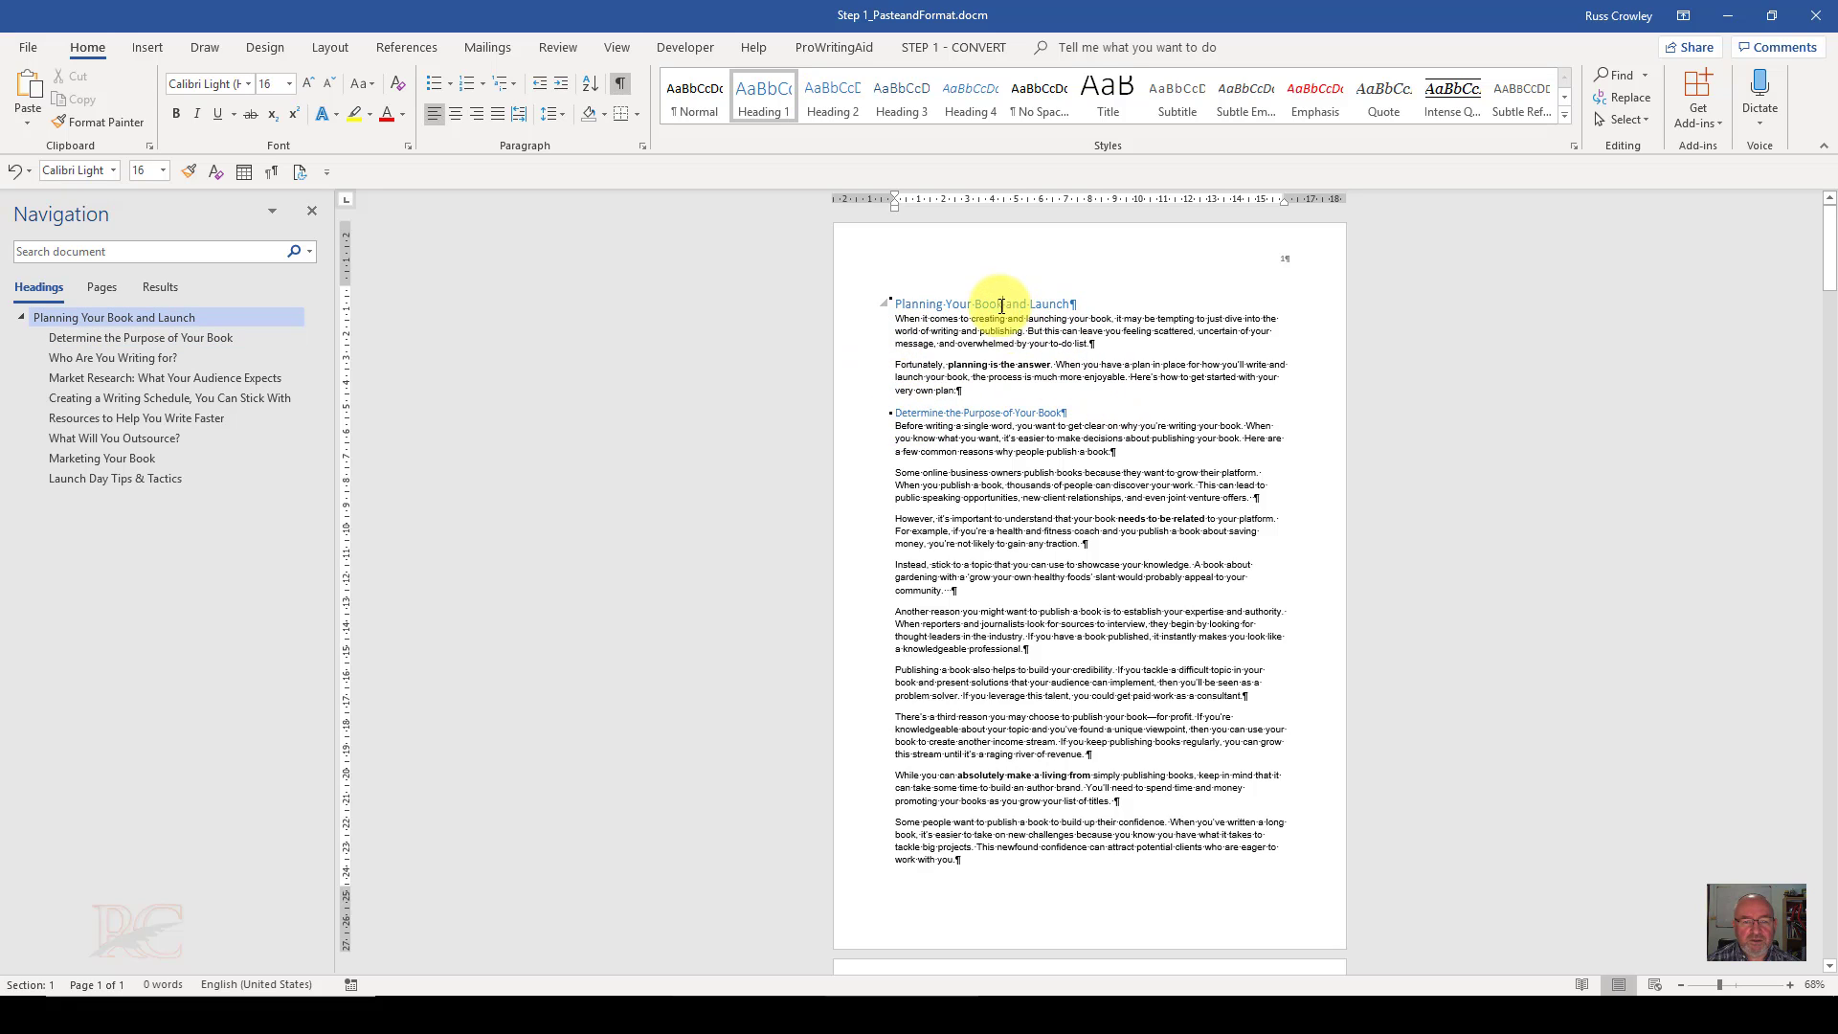
pyautogui.click(830, 101)
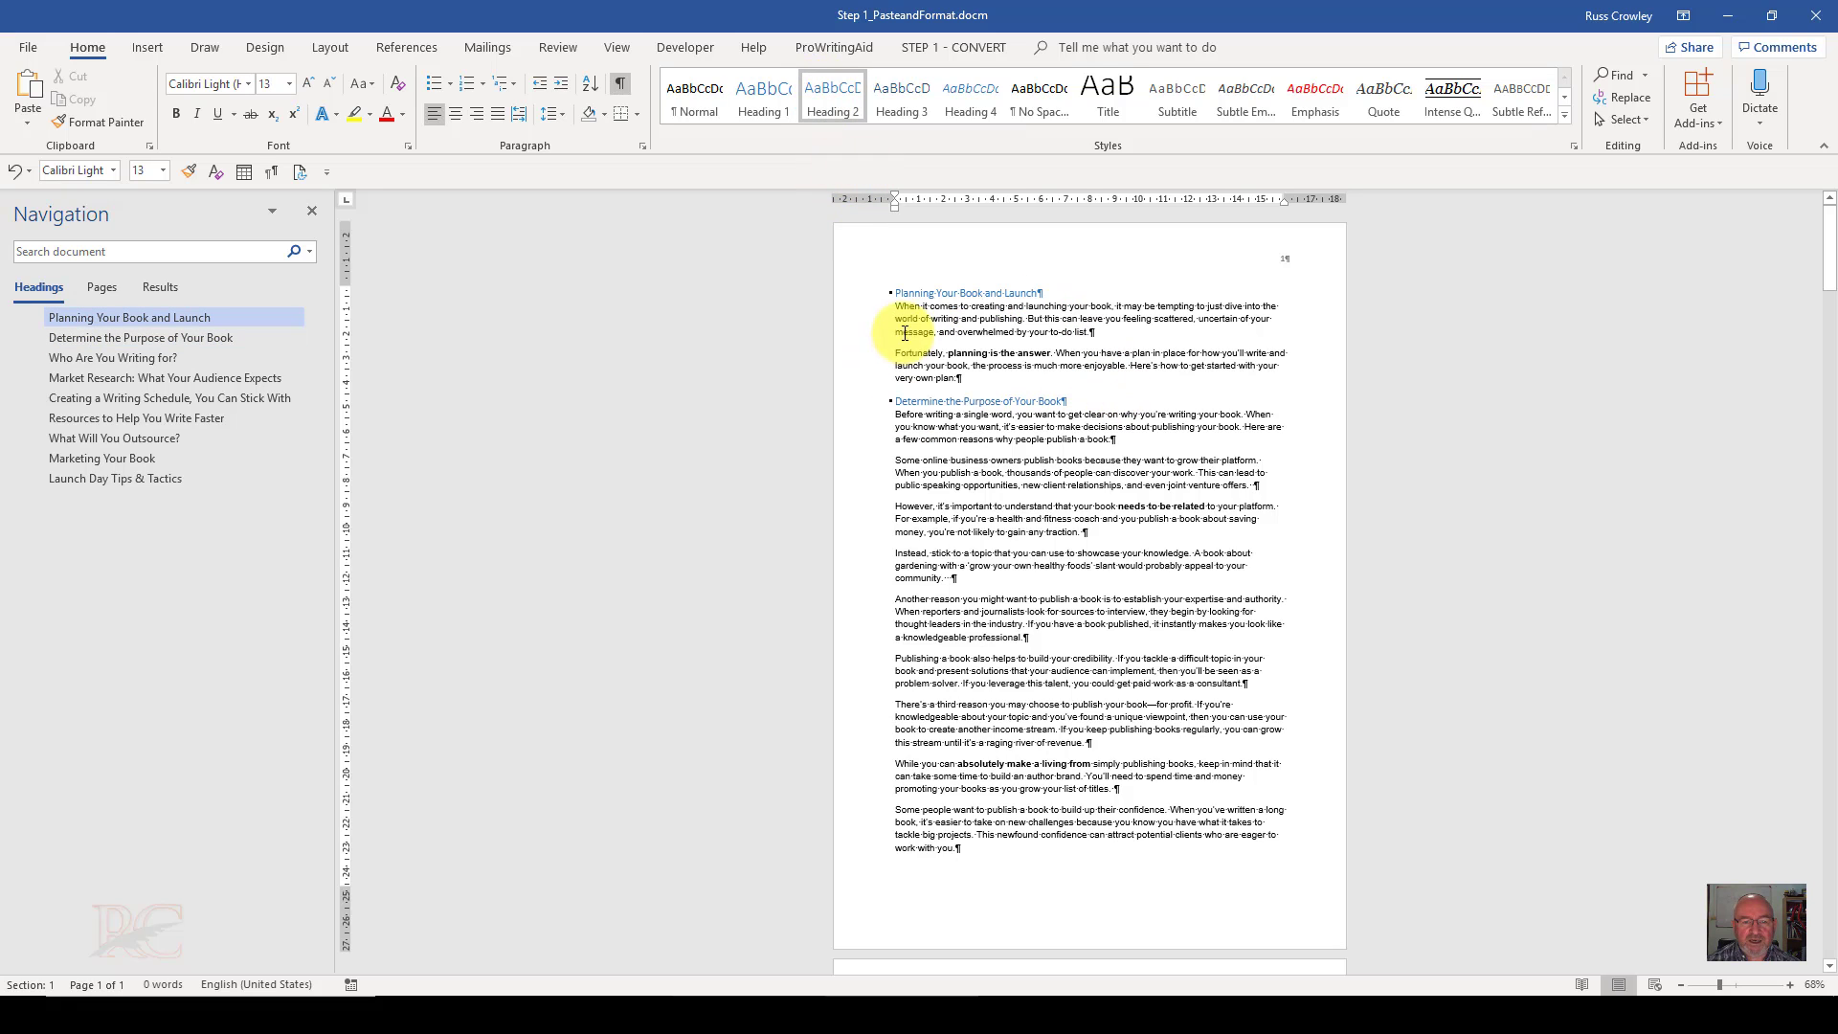
pyautogui.click(760, 88)
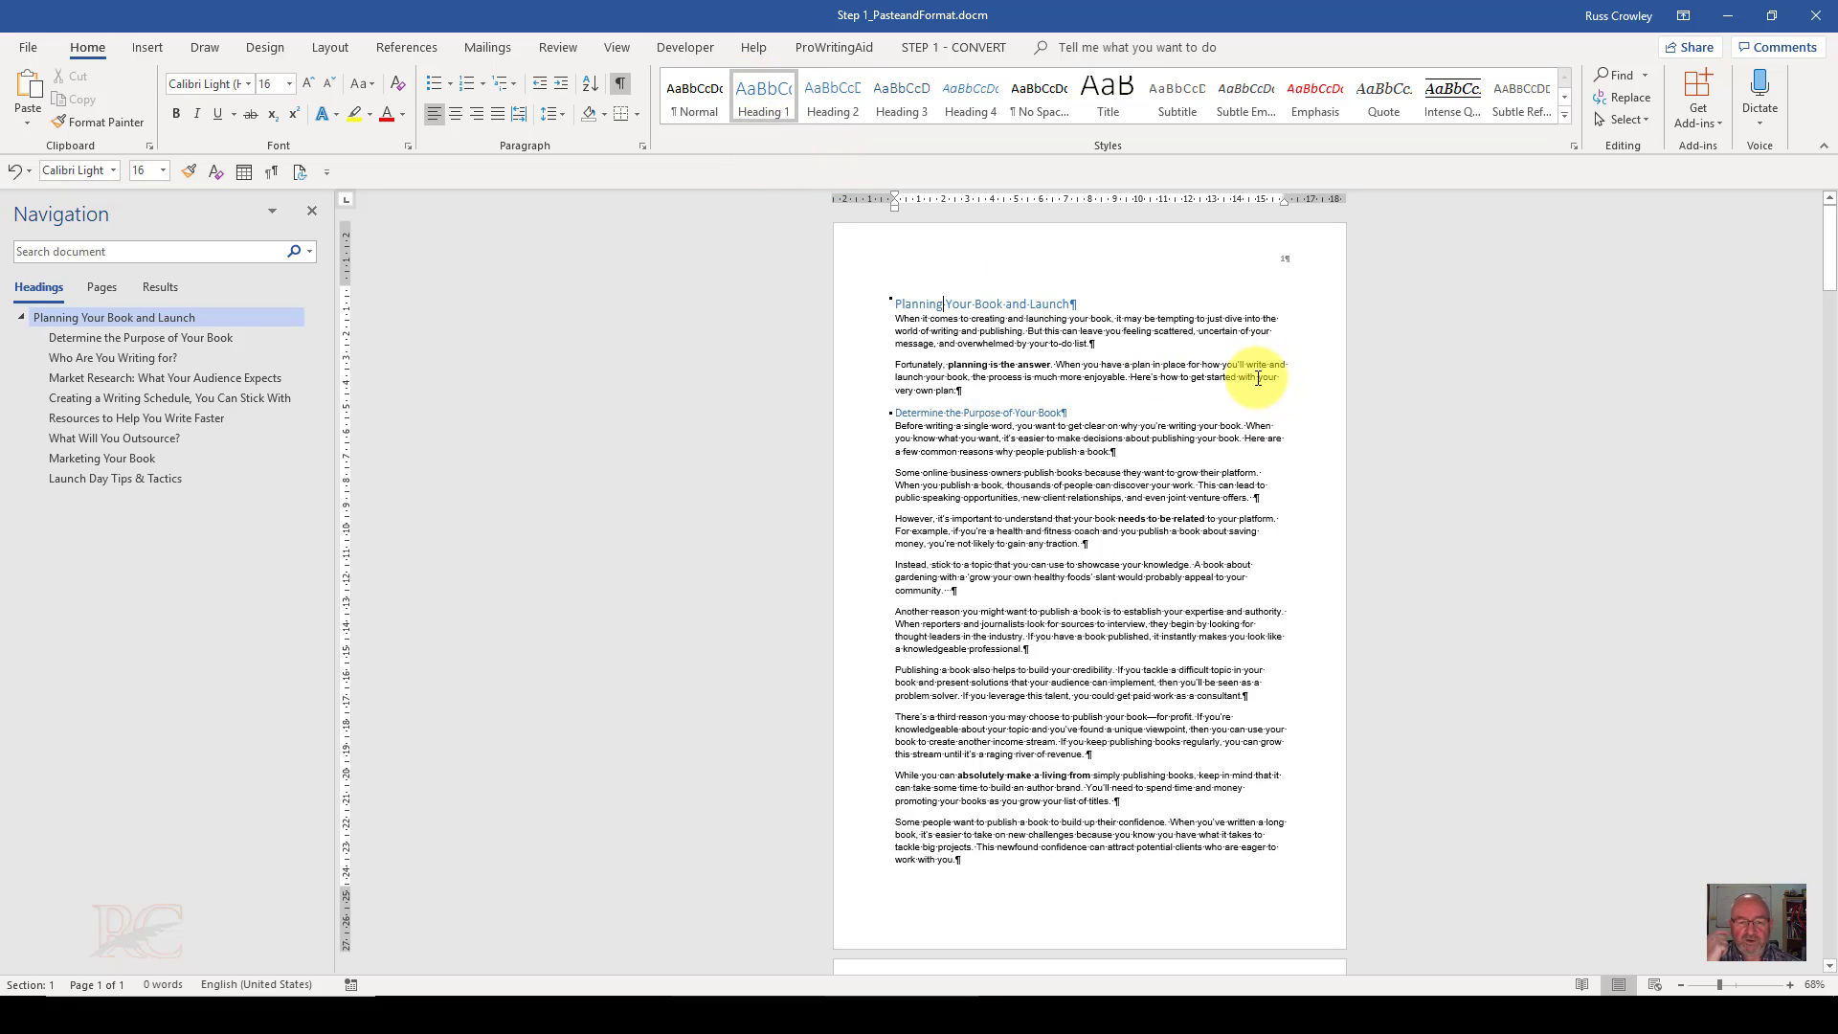
# Examine the bold and italic passages in the pasted manuscript, from the opening section through Market Research, and return to the first page
pyautogui.moveTo(1051, 365)
pyautogui.mouseDown()
pyautogui.moveTo(934, 356)
pyautogui.moveTo(1036, 363)
pyautogui.mouseUp()
pyautogui.click(1046, 377)
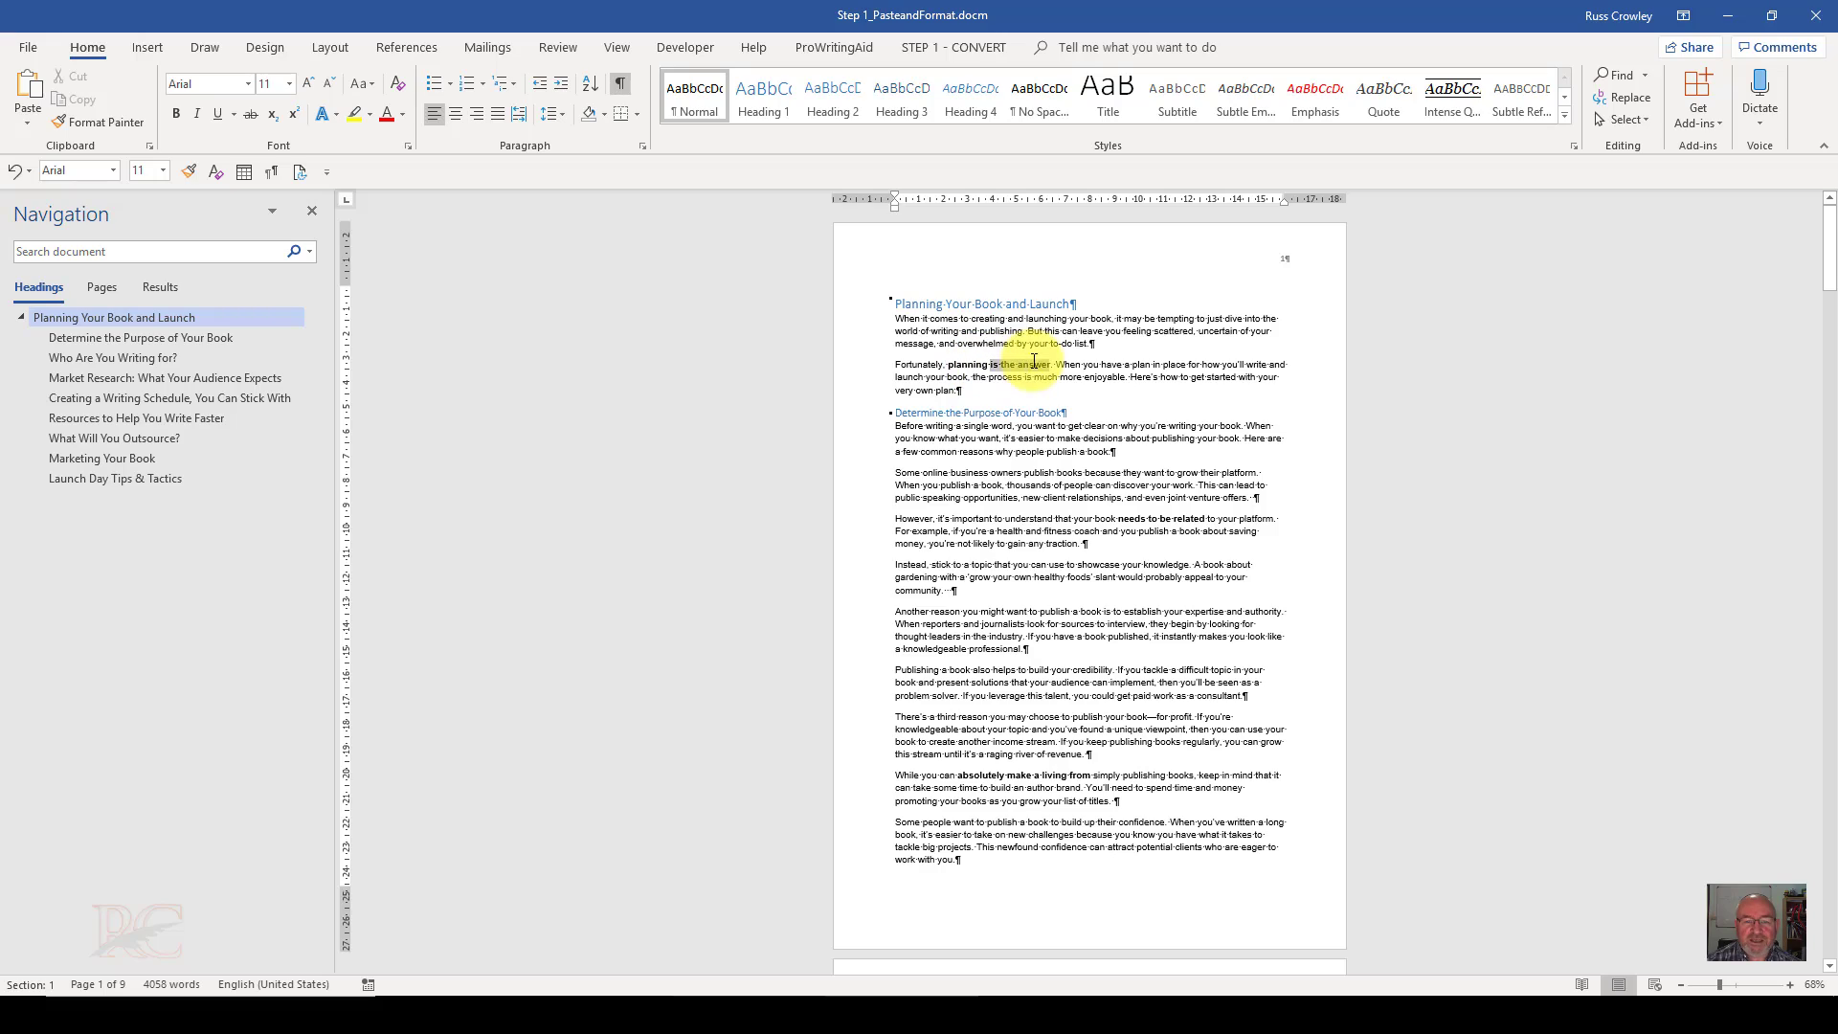
pyautogui.click(1033, 393)
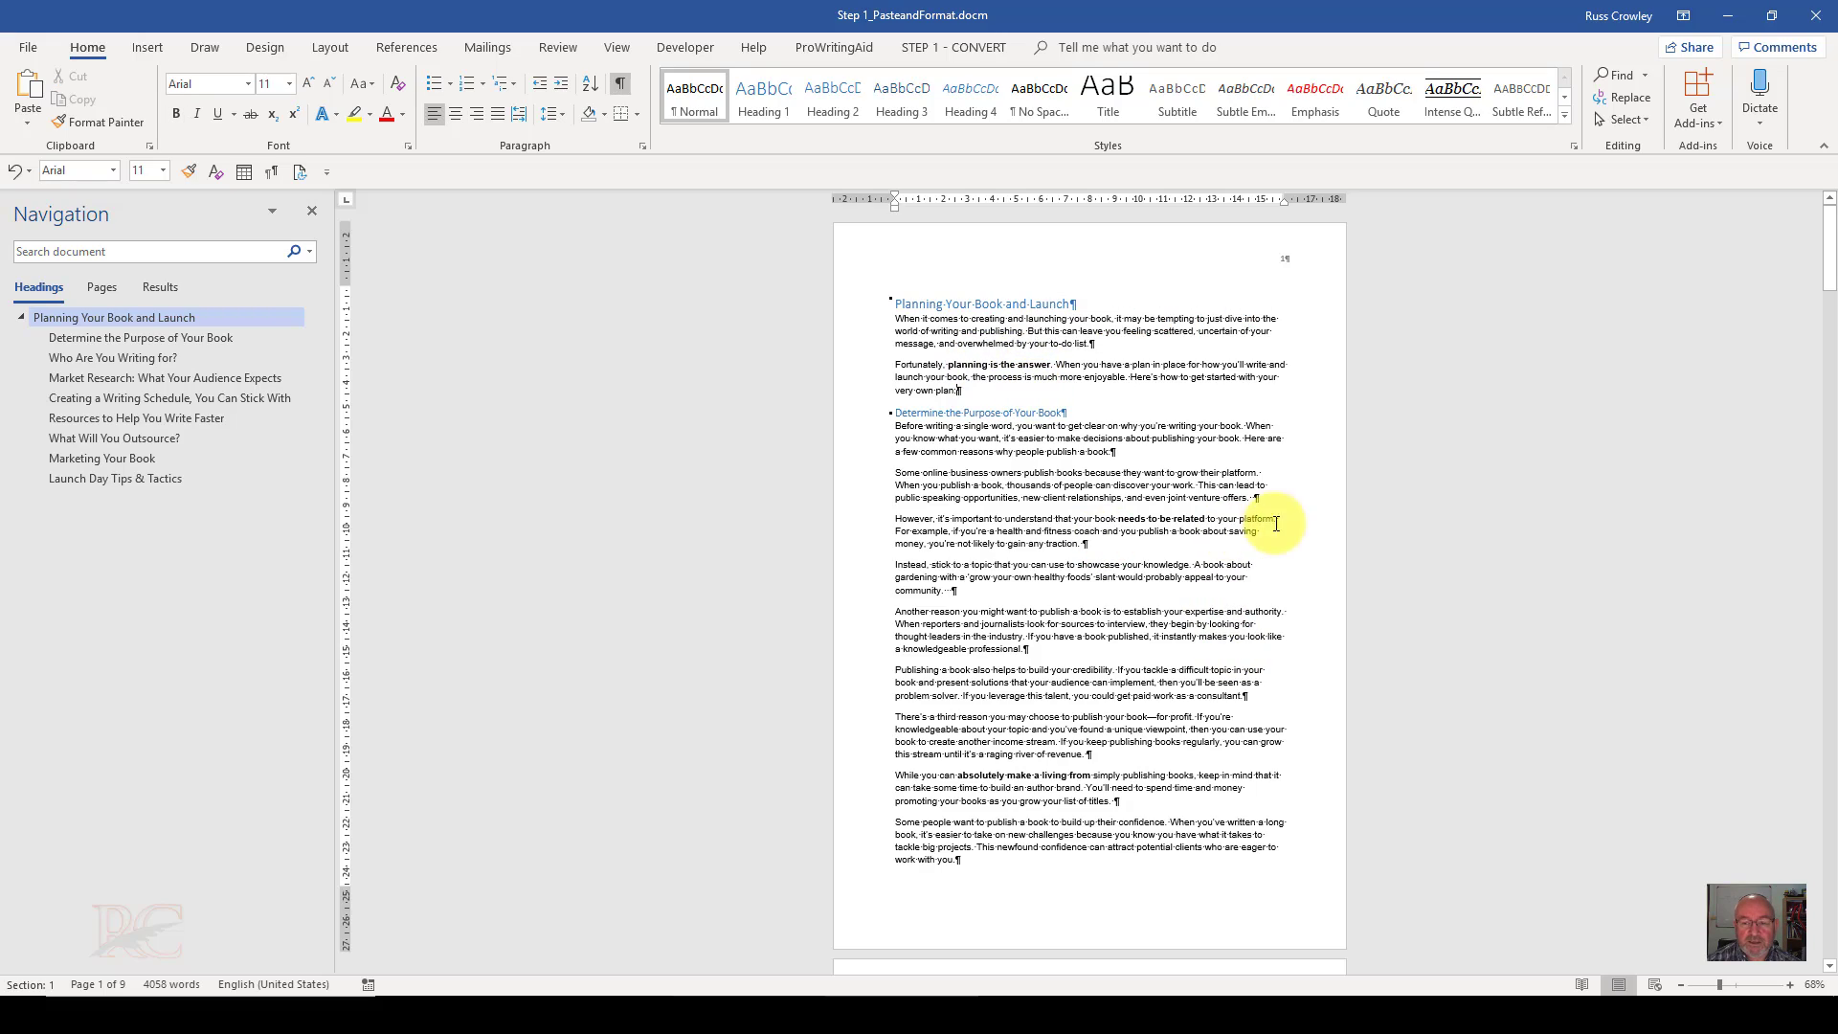
pyautogui.moveTo(1826, 275); pyautogui.dragTo(1831, 474)
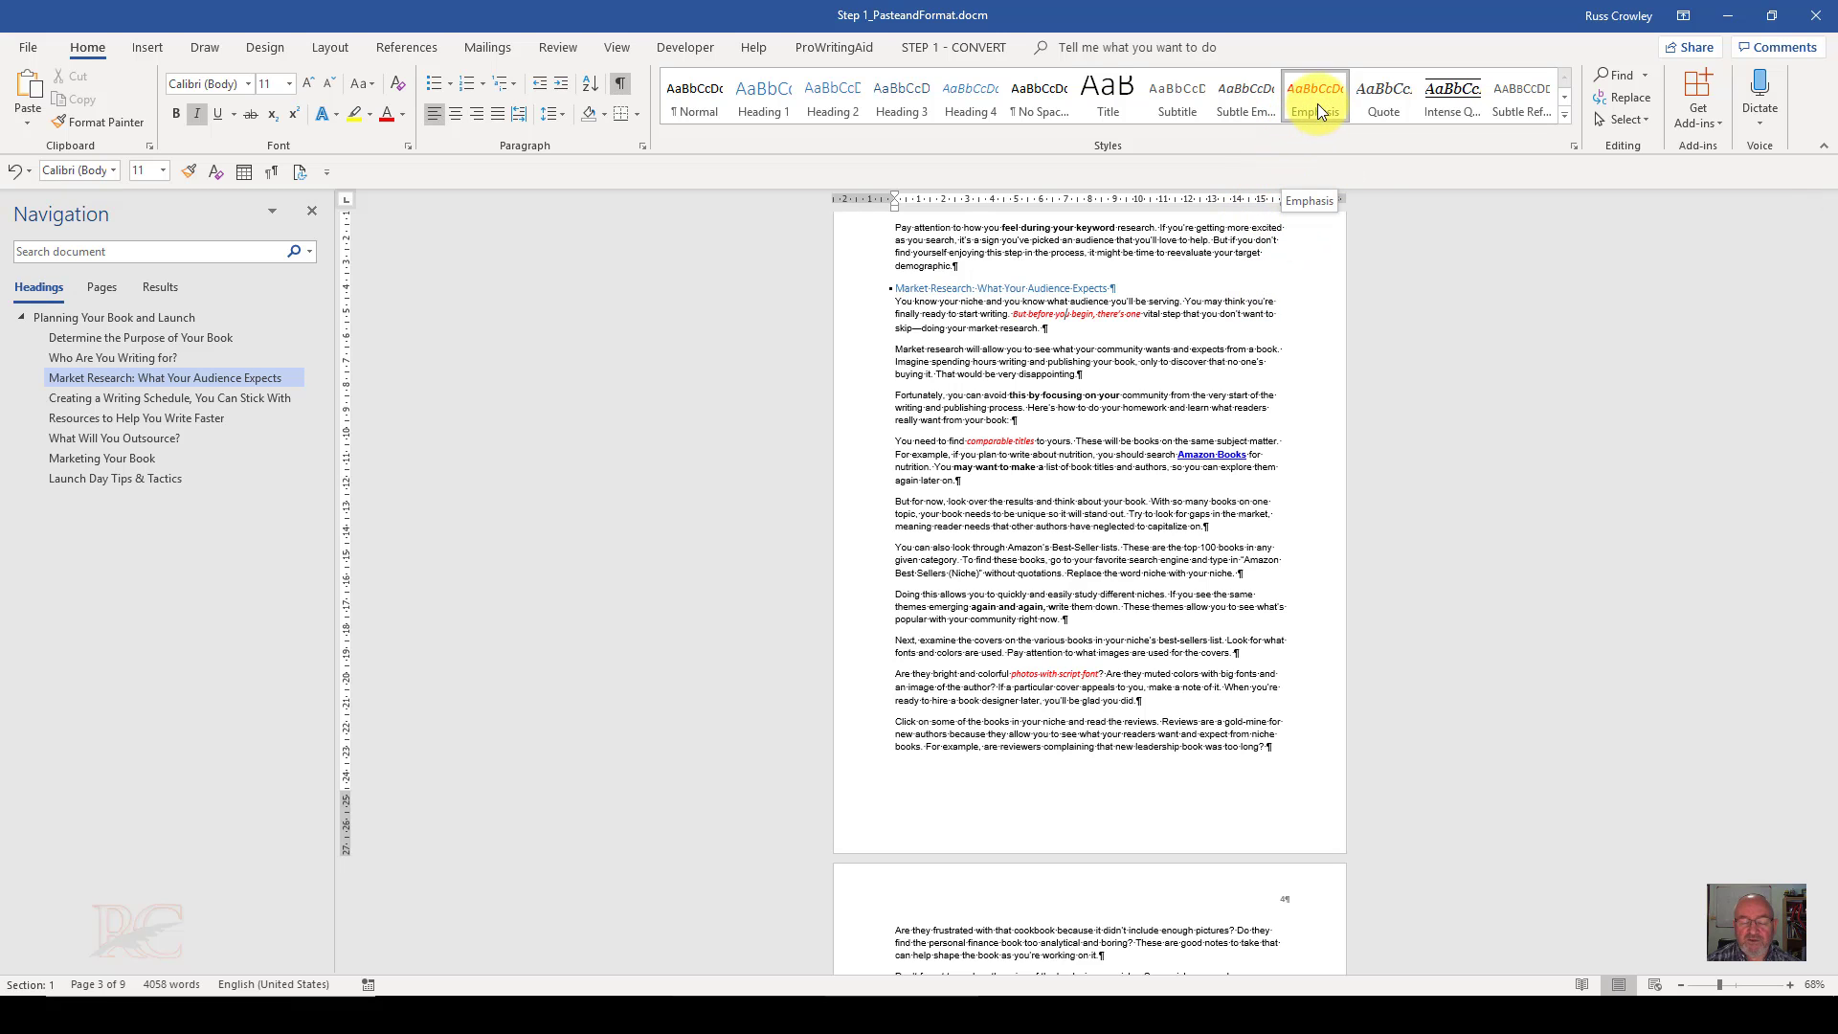
pyautogui.click(1053, 395)
pyautogui.middleClick(1165, 388)
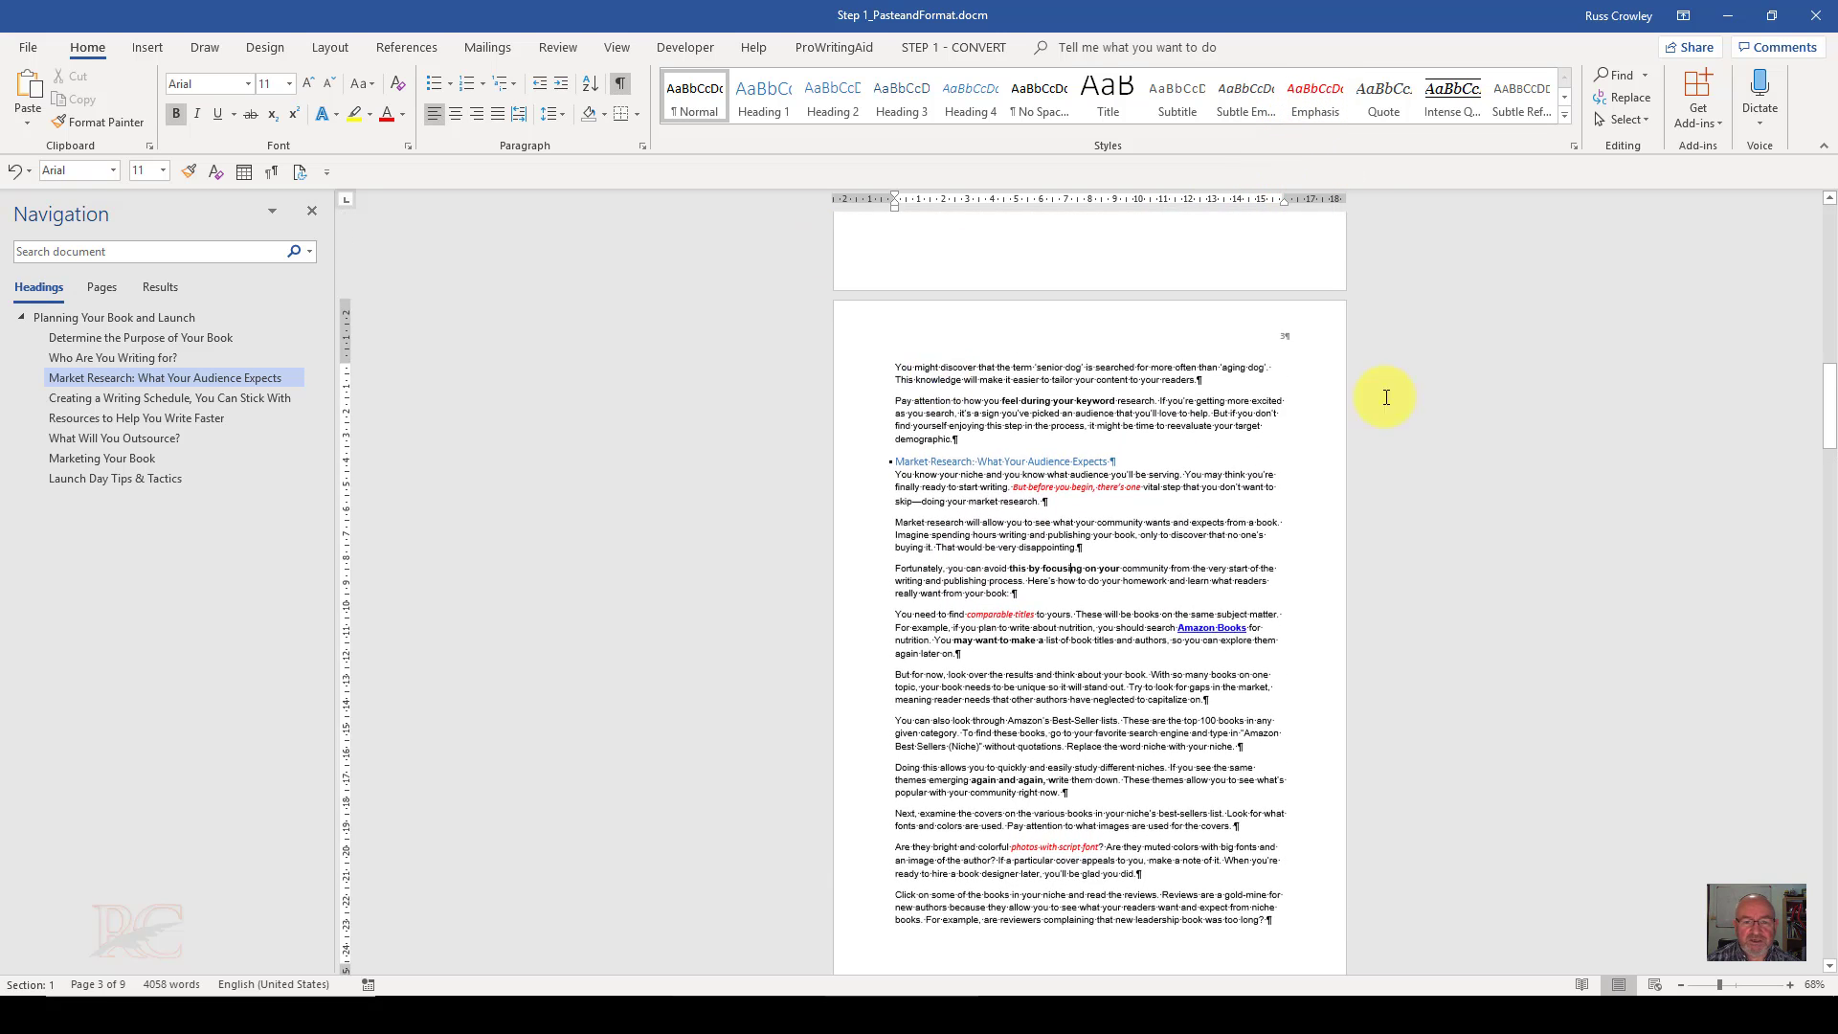
pyautogui.middleClick(1299, 490)
pyautogui.middleClick(1299, 490)
pyautogui.click(1260, 286)
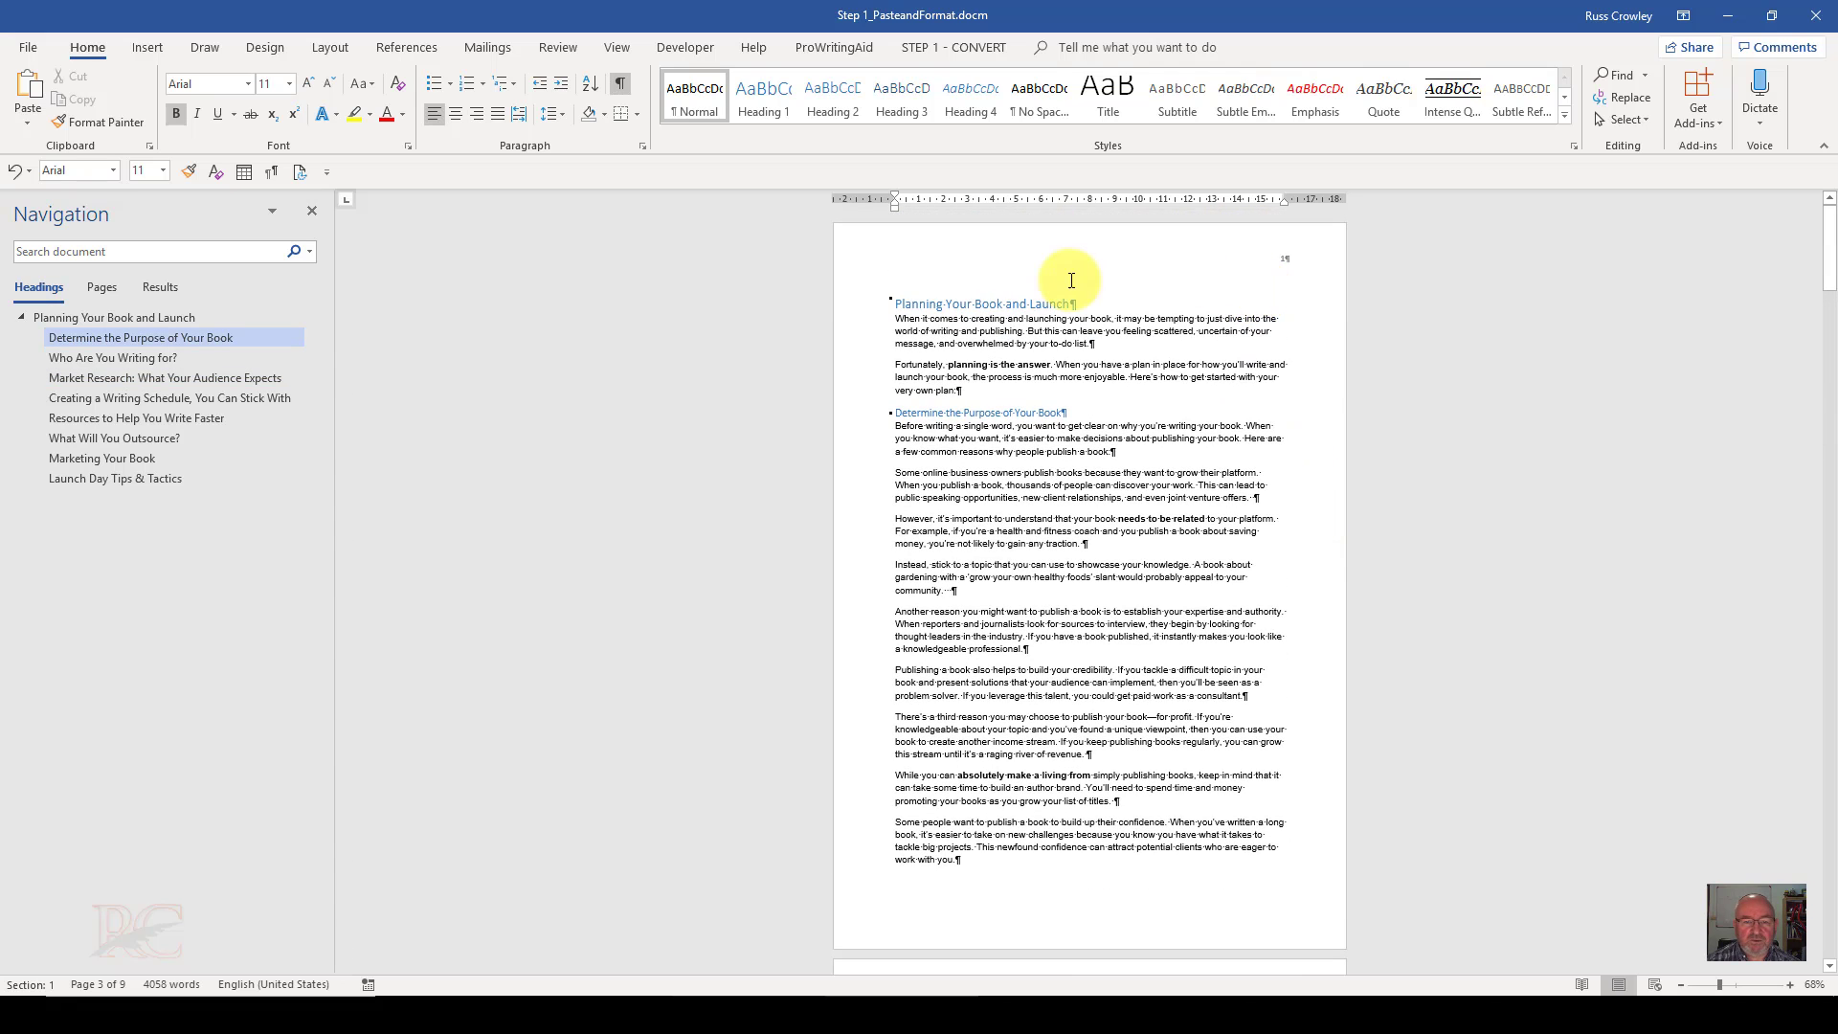
# Run the "Step 1 - Tag, Copy and Paste into Notepad" conversion on the manuscript and accept the process instructions
pyautogui.click(964, 49)
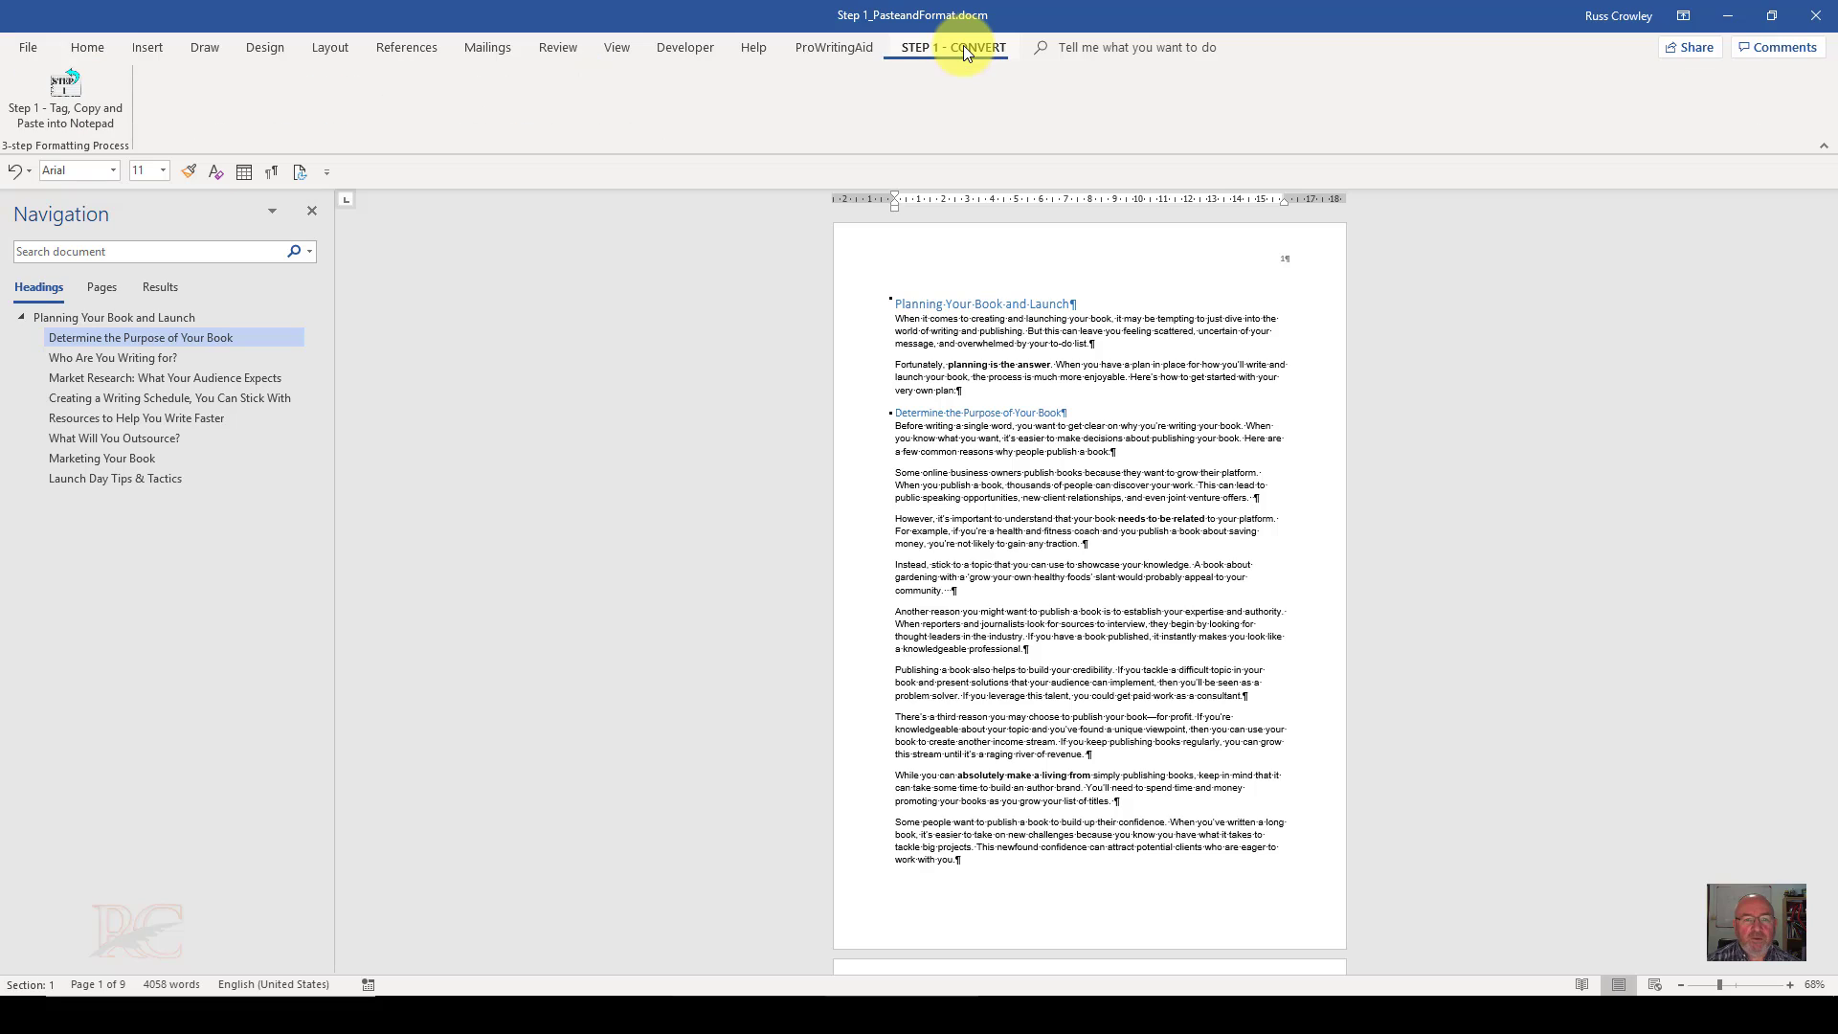
pyautogui.click(81, 94)
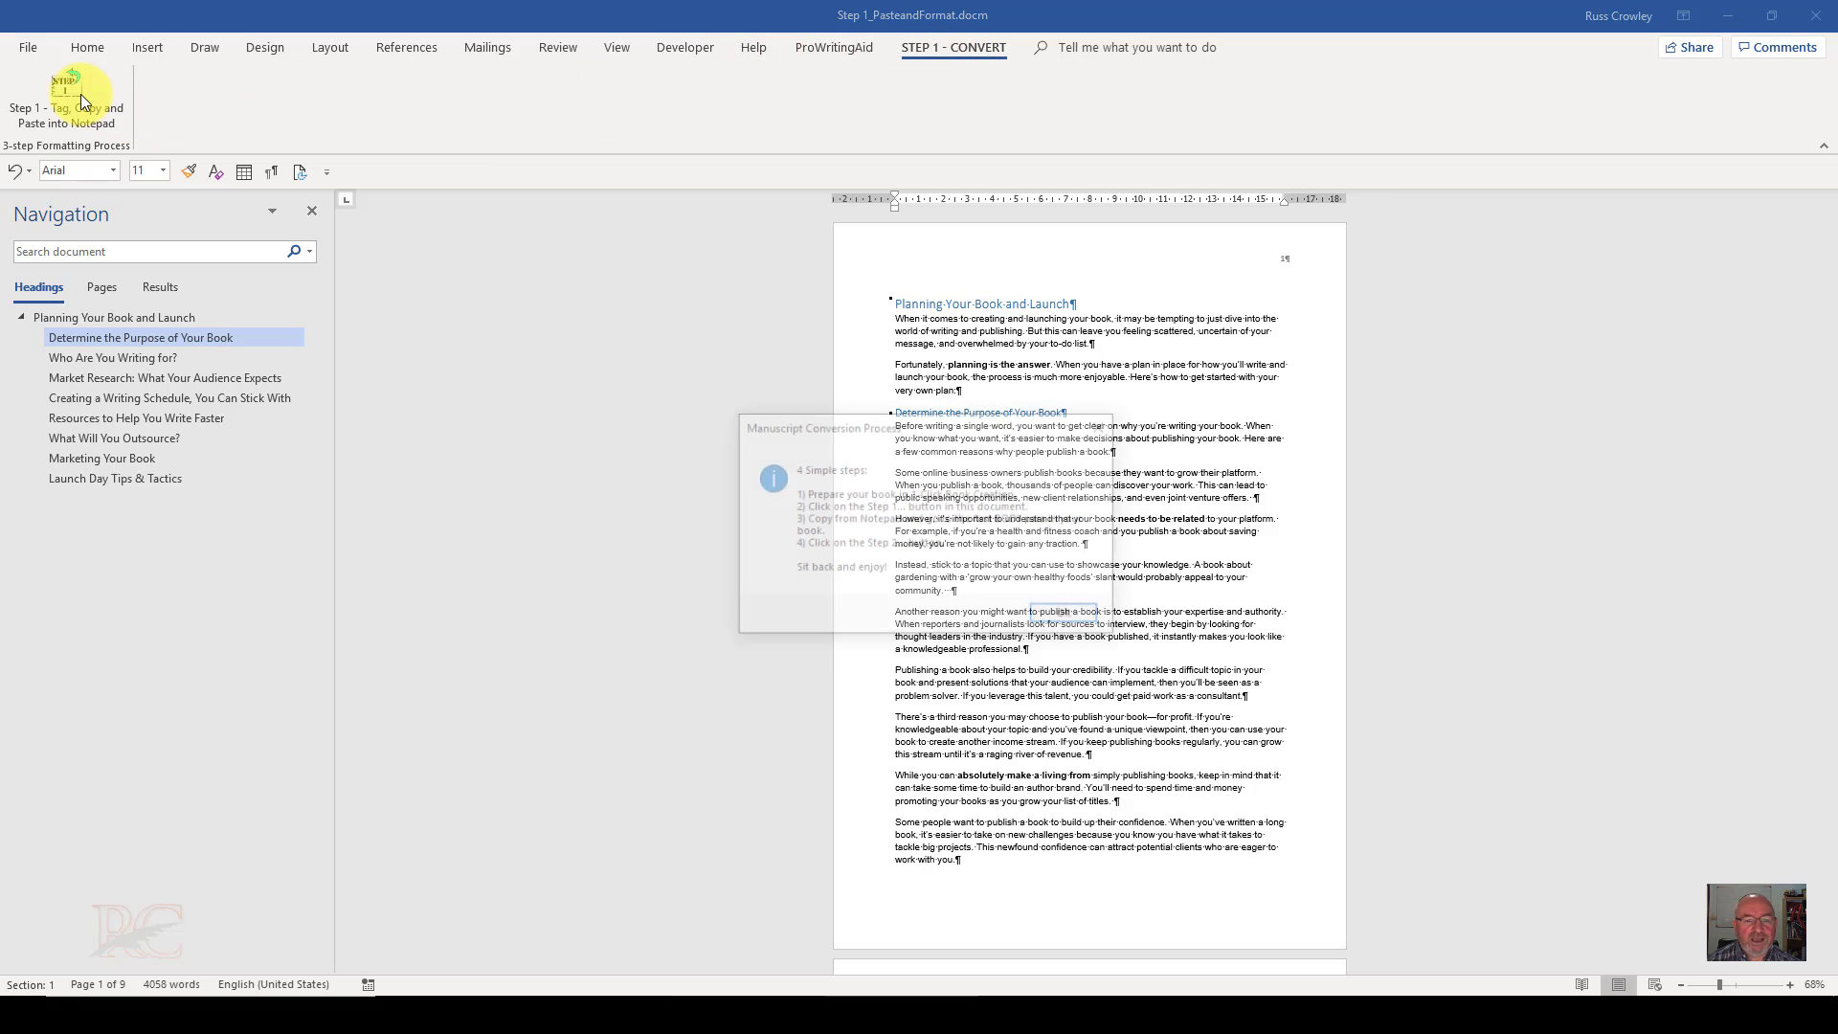
pyautogui.moveTo(813, 421); pyautogui.dragTo(822, 368)
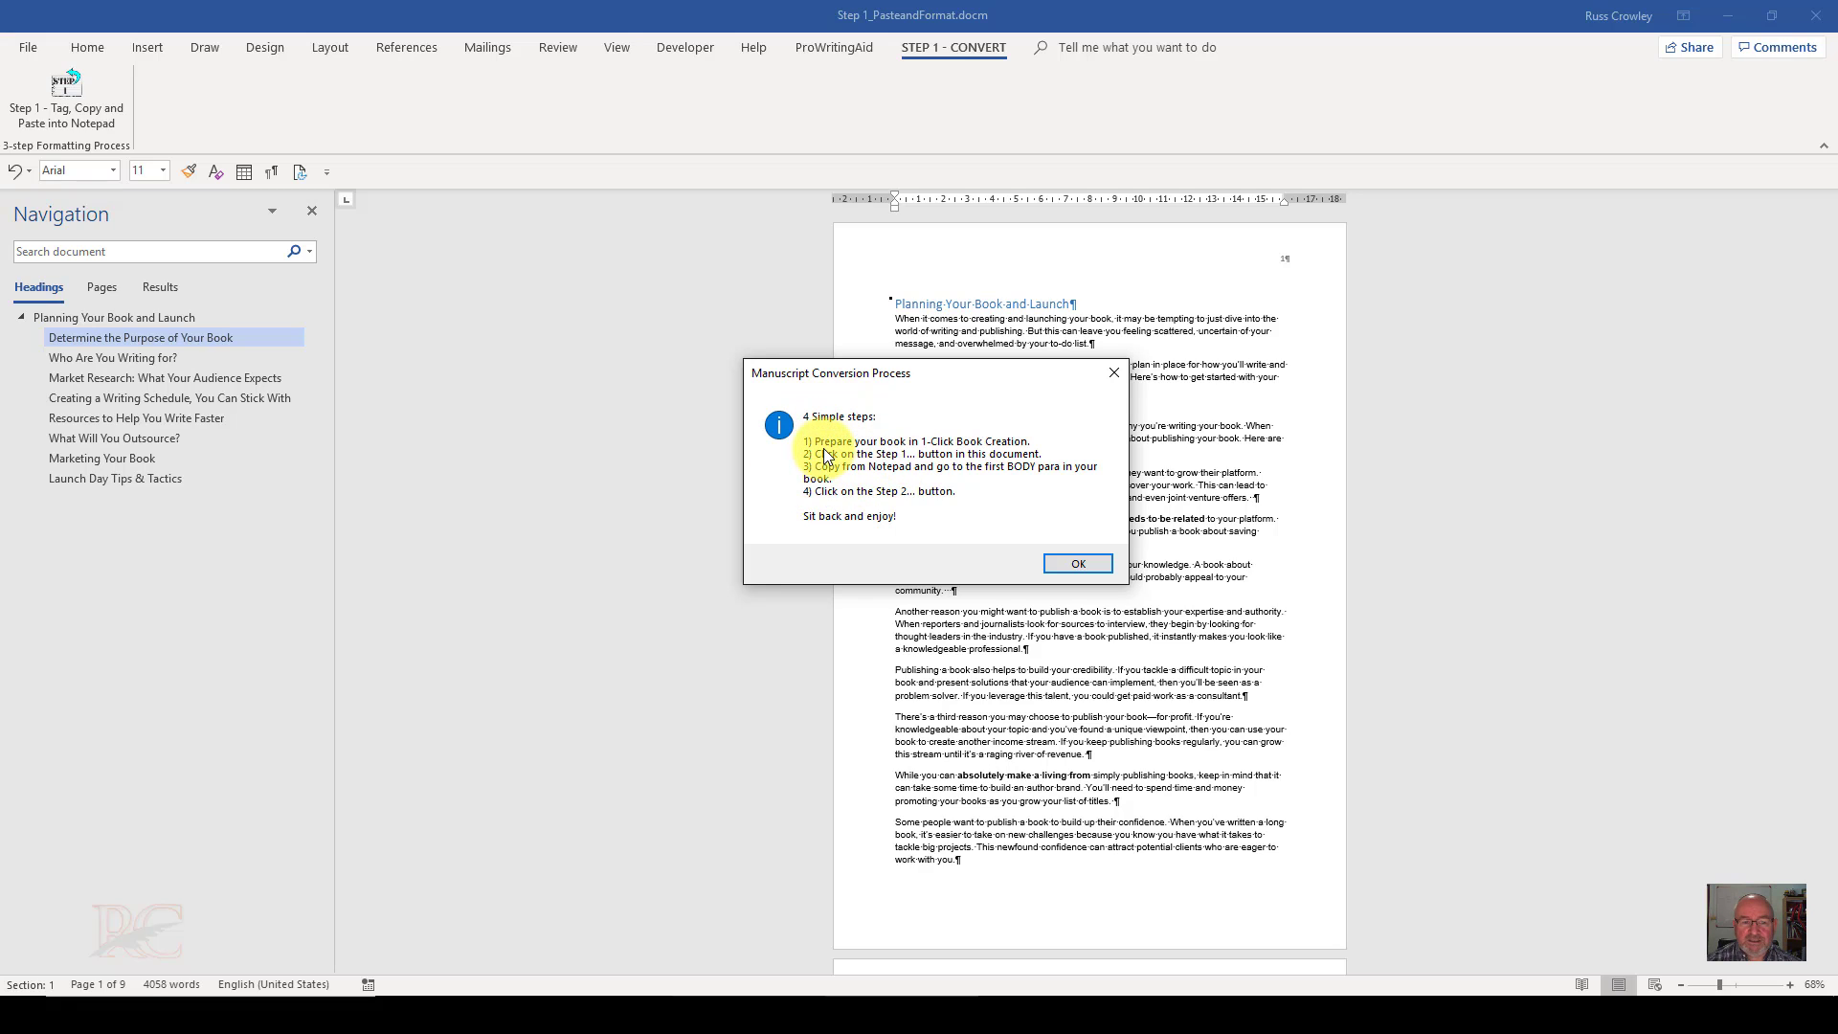
pyautogui.click(1078, 563)
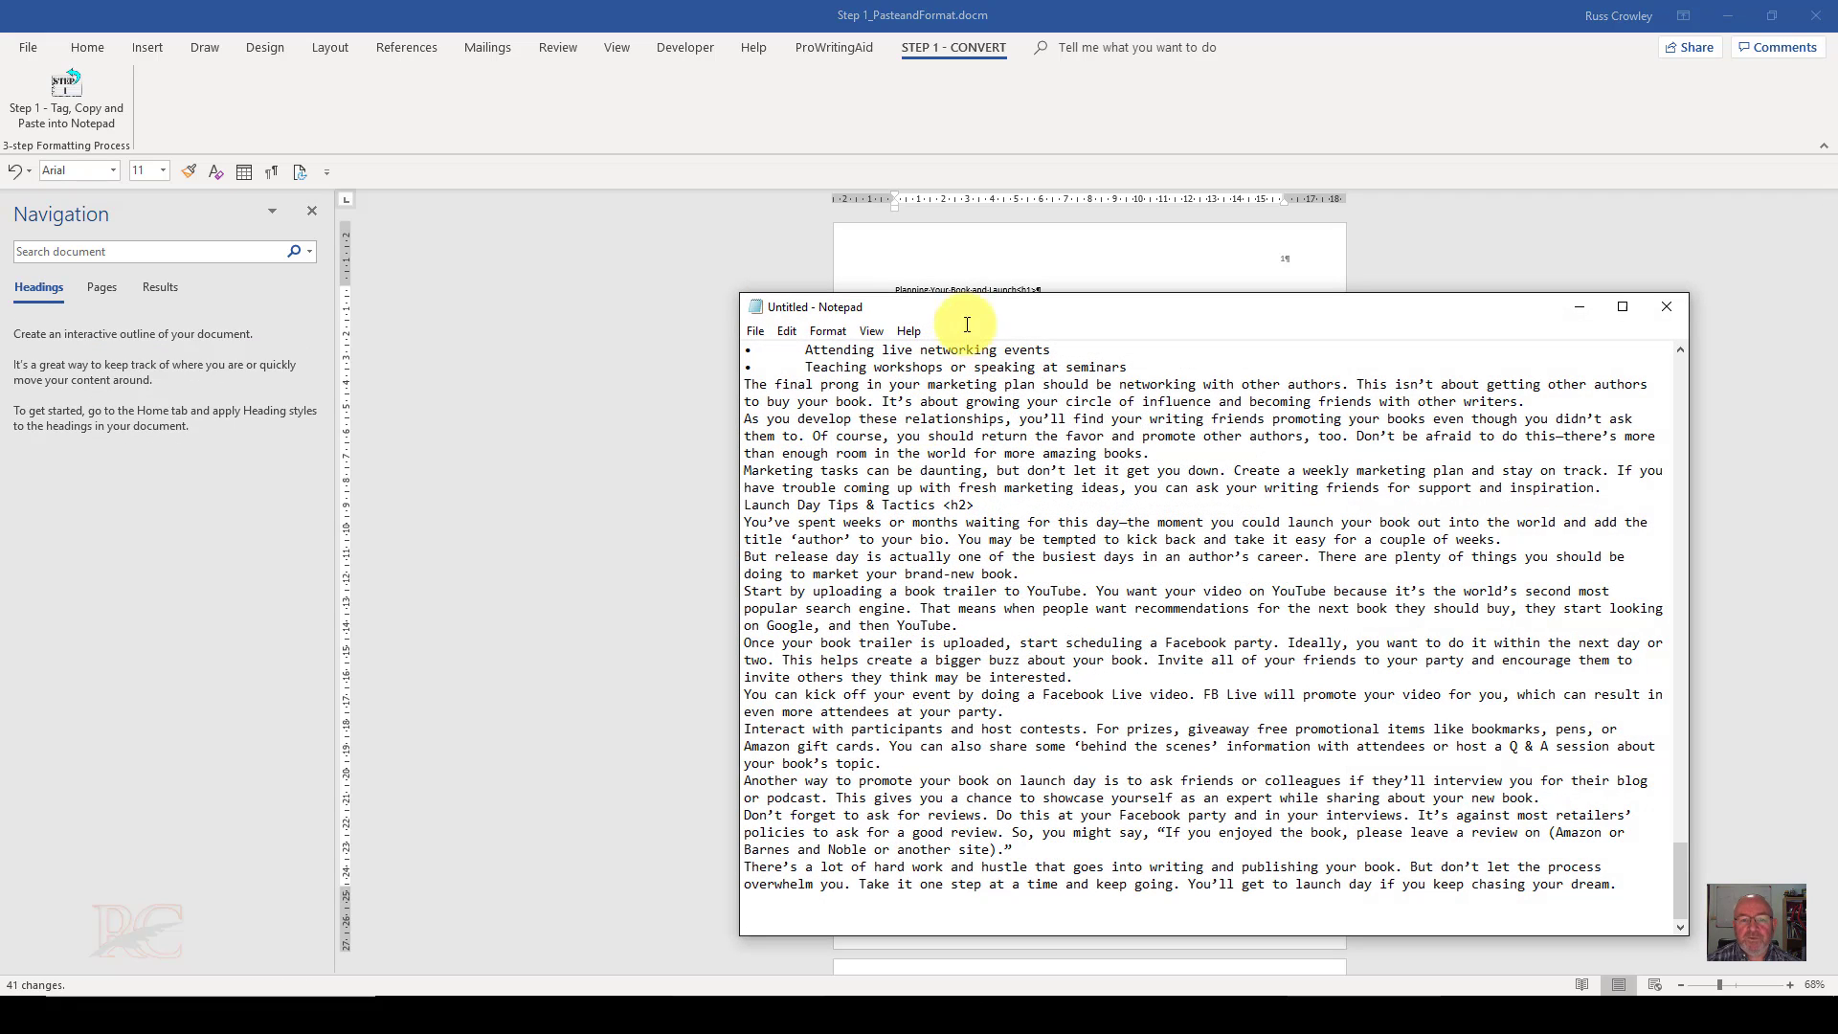
# Clear the tagged text from Notepad and close both it and Step 1_PasteandFormat.docm without saving
pyautogui.click(885, 400)
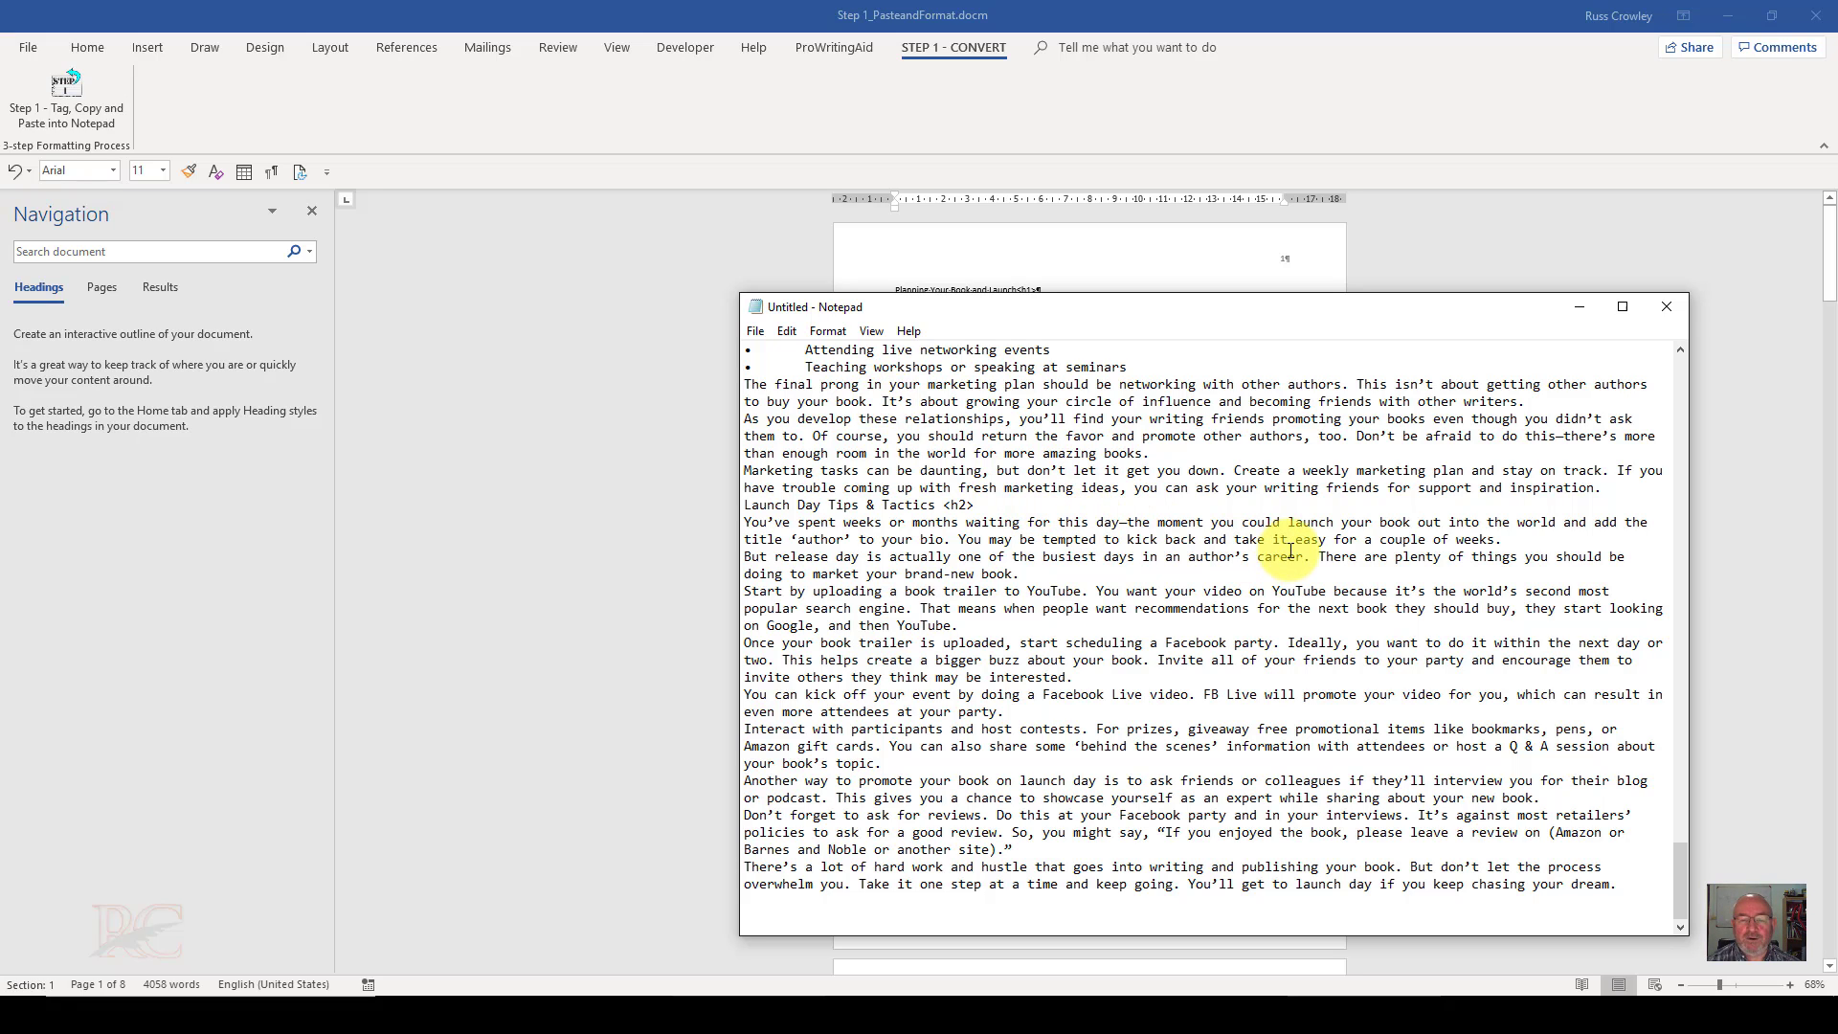
pyautogui.hotkey('ctrl', 'a')
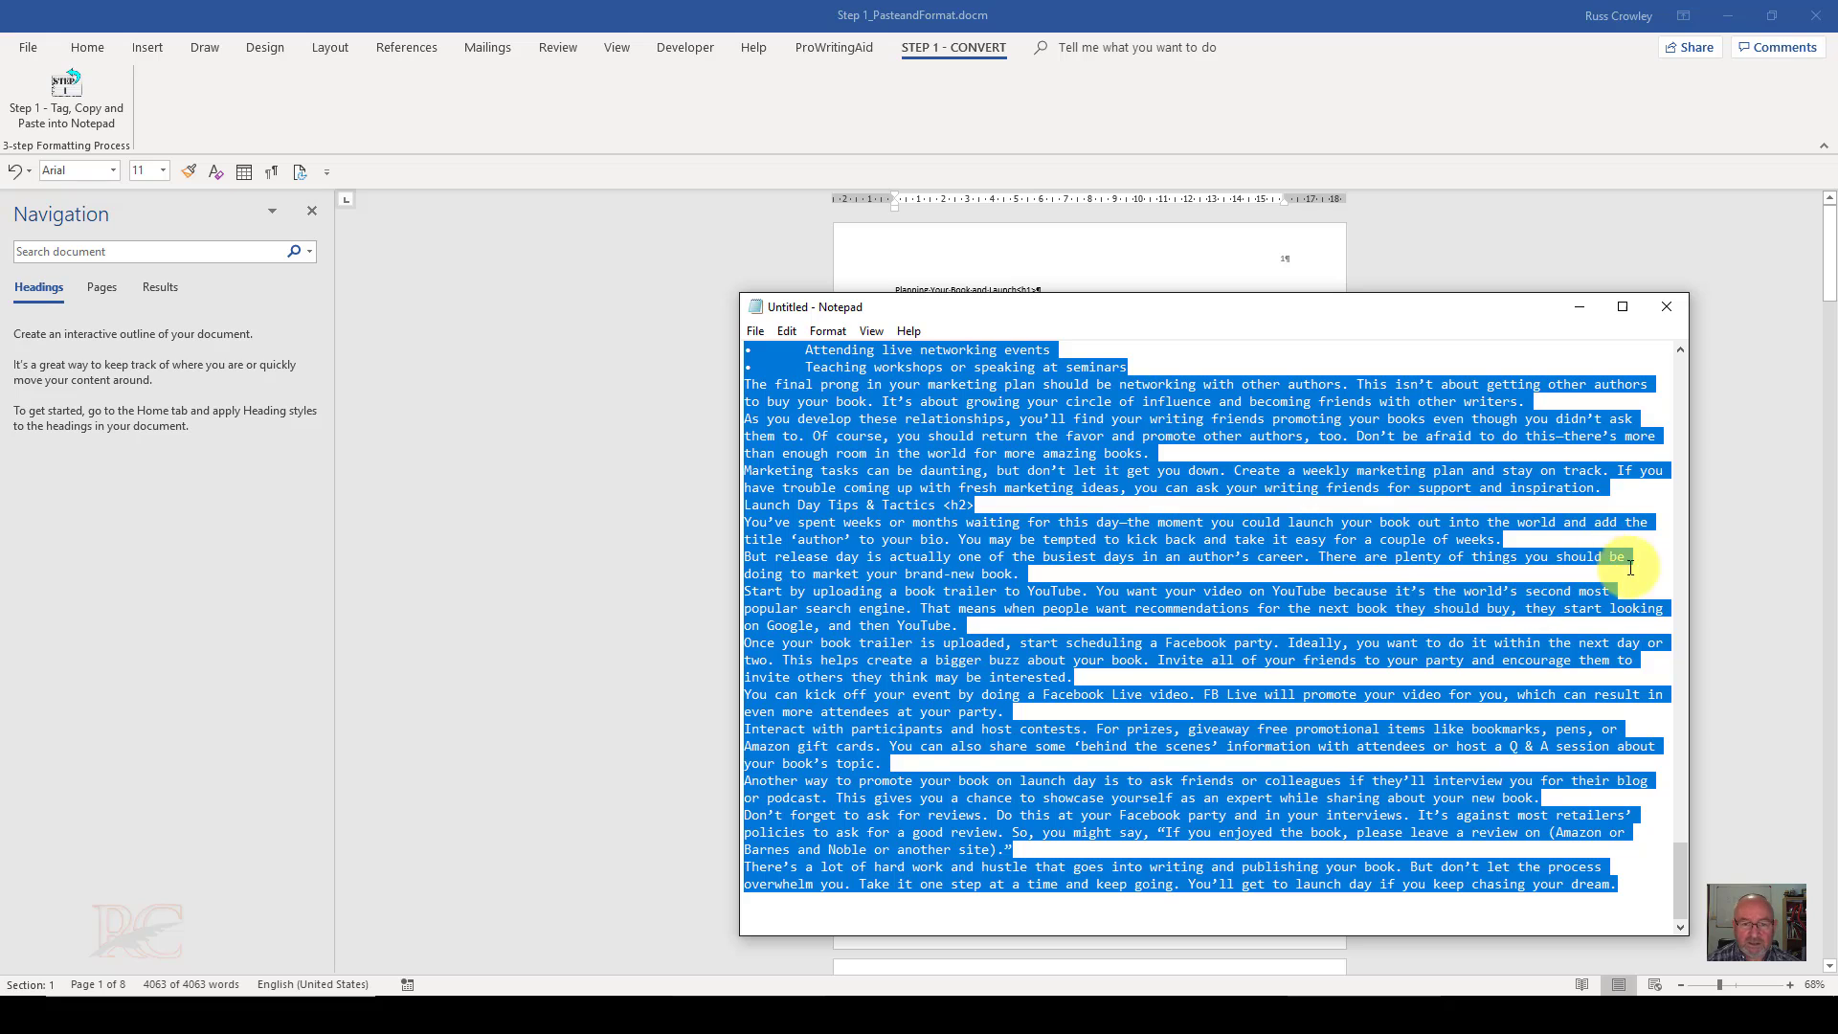
pyautogui.press('Delete')
pyautogui.click(1665, 307)
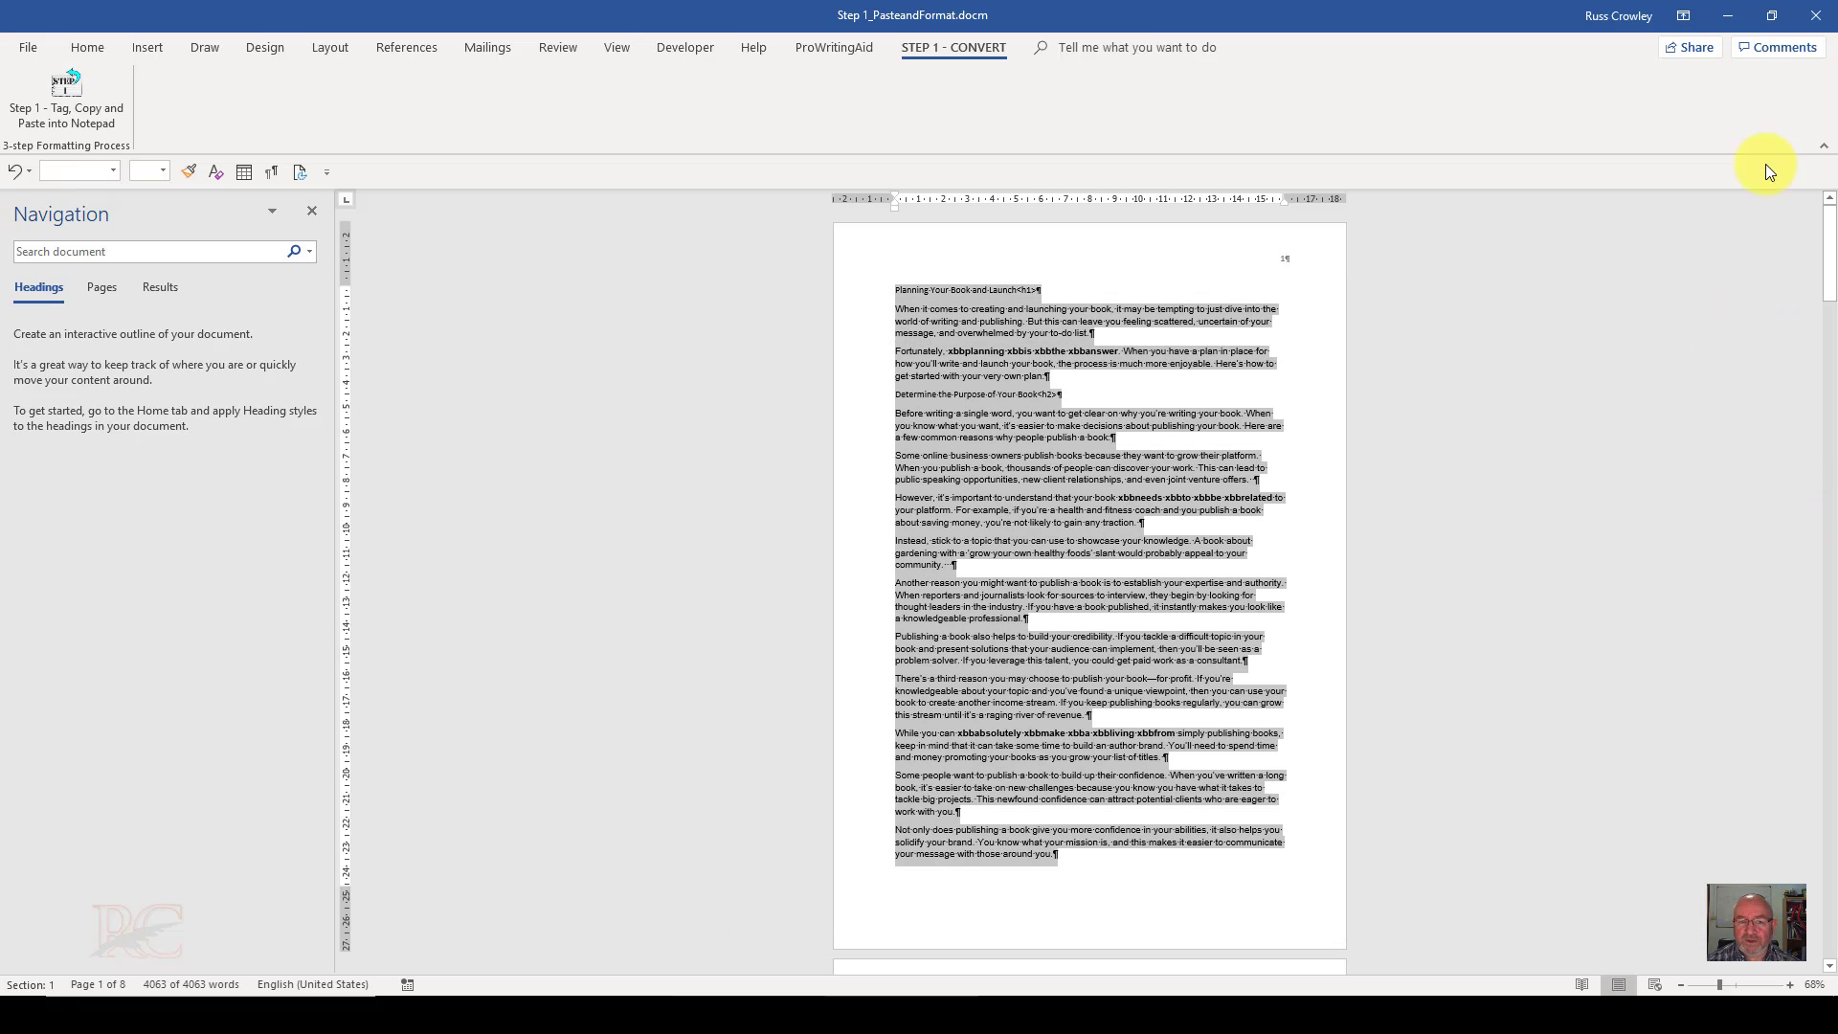
pyautogui.click(1813, 15)
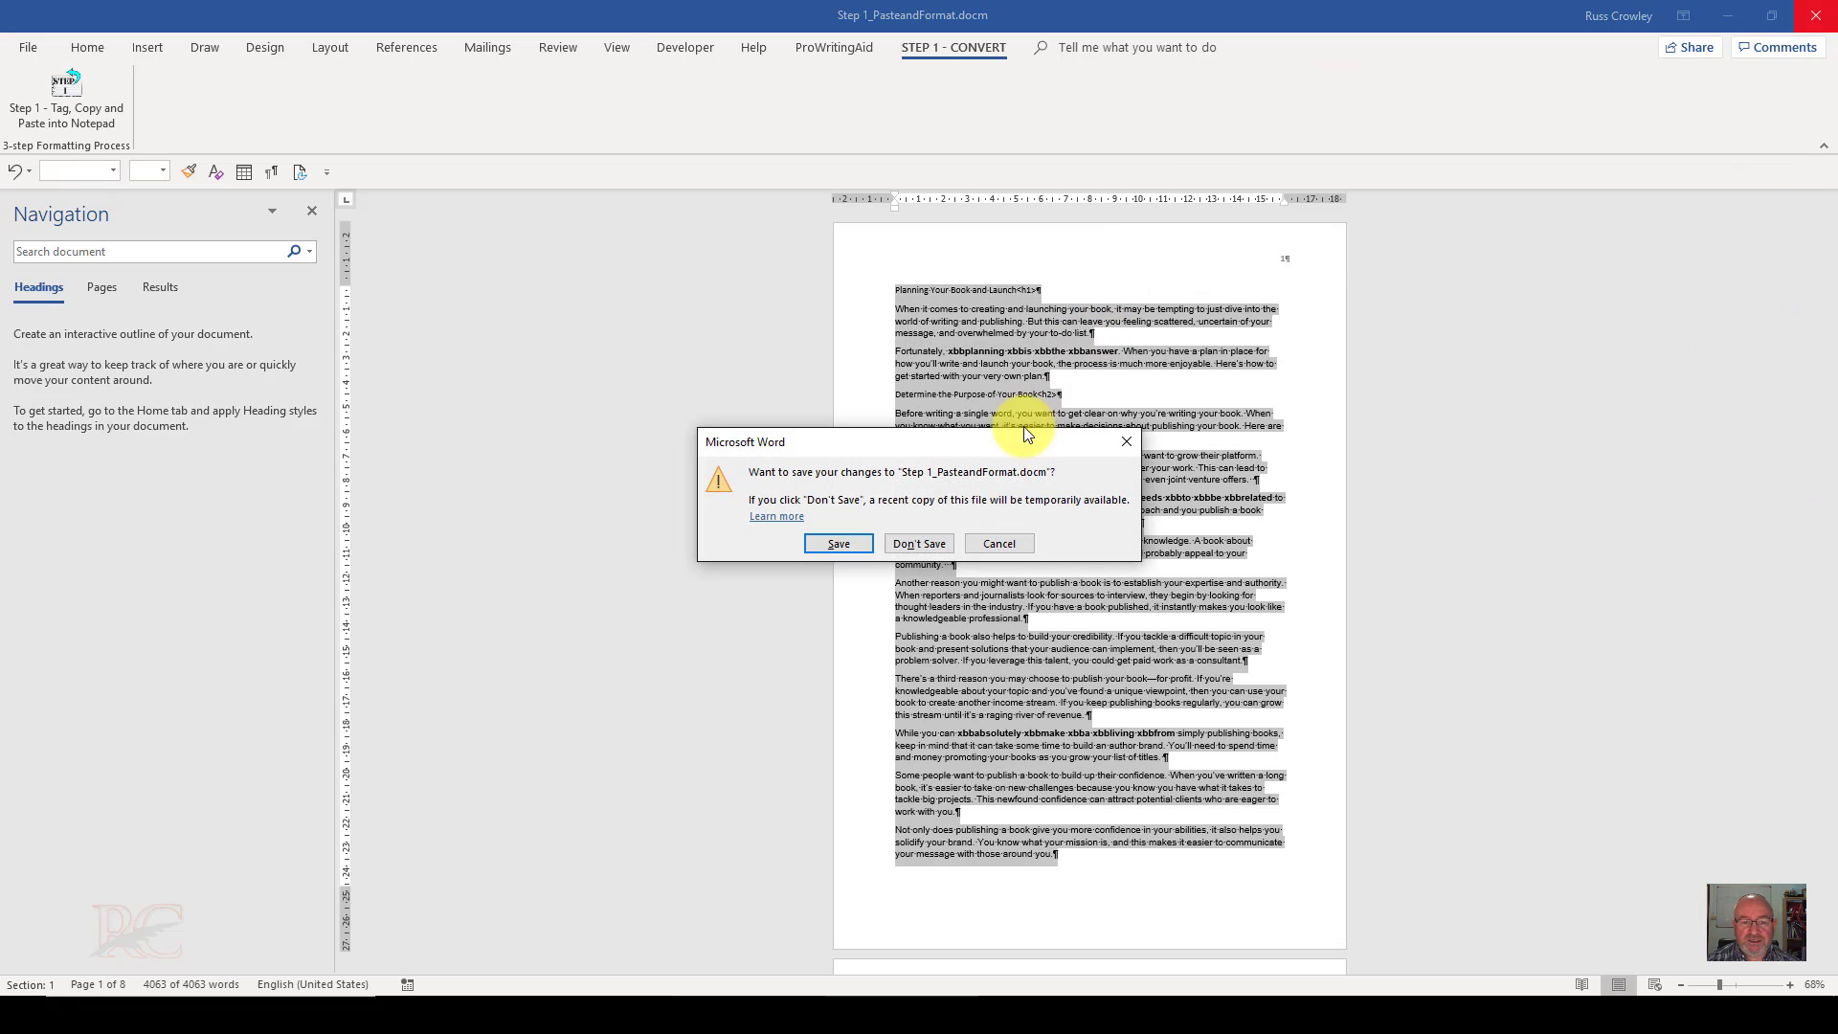
pyautogui.click(904, 542)
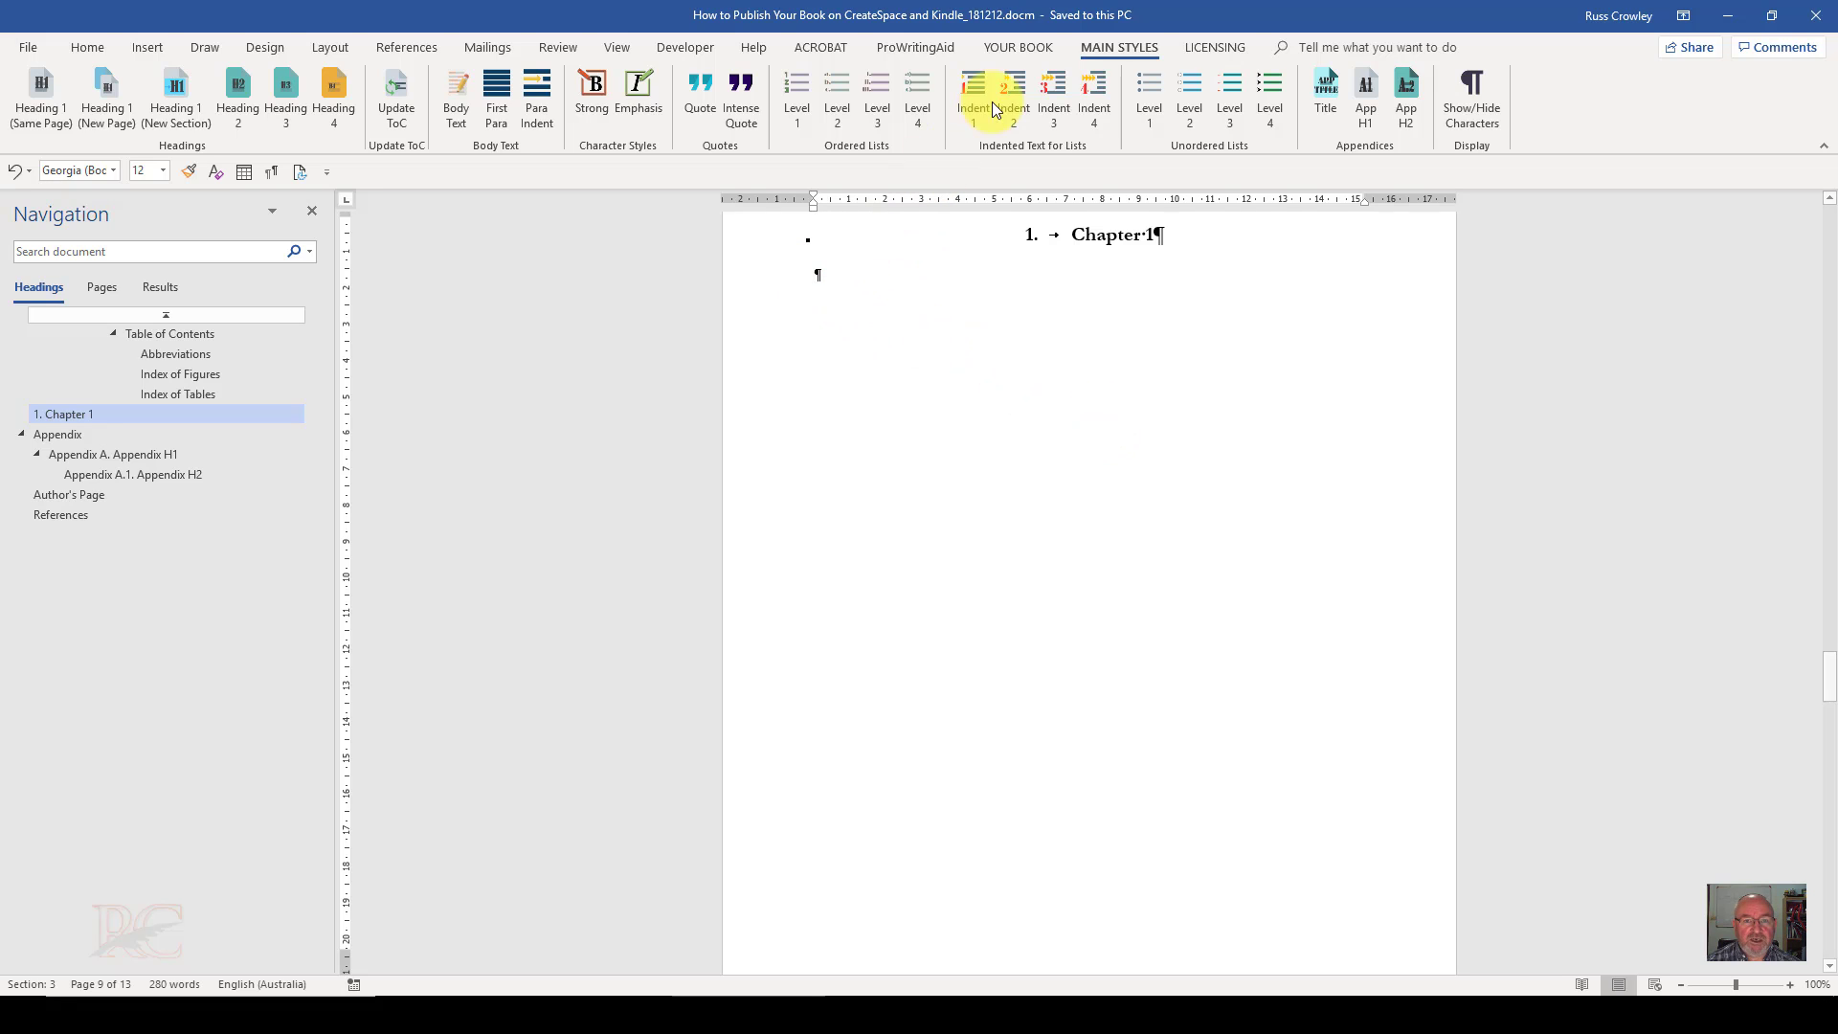
# Run "Step 2 - Paste into Word" under Chapter 1 of the book document and close the progress dialog when the conversion finishes
pyautogui.click(1018, 48)
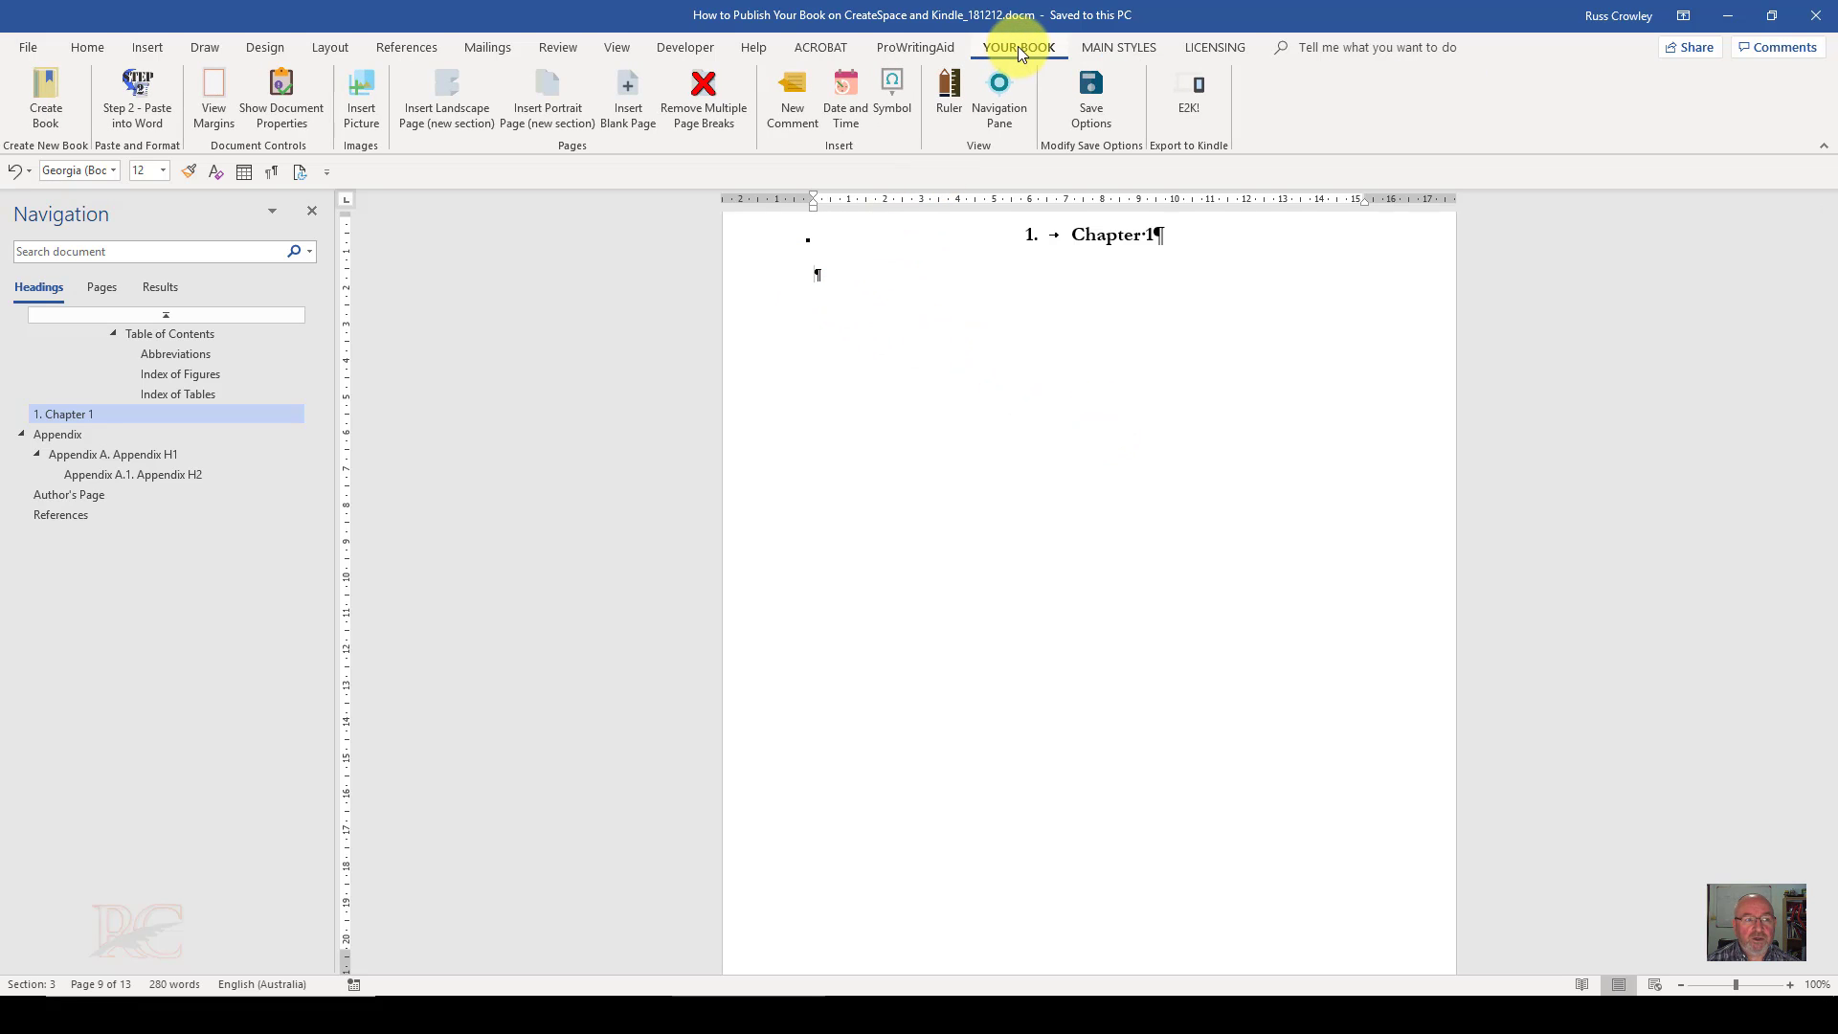
pyautogui.click(135, 88)
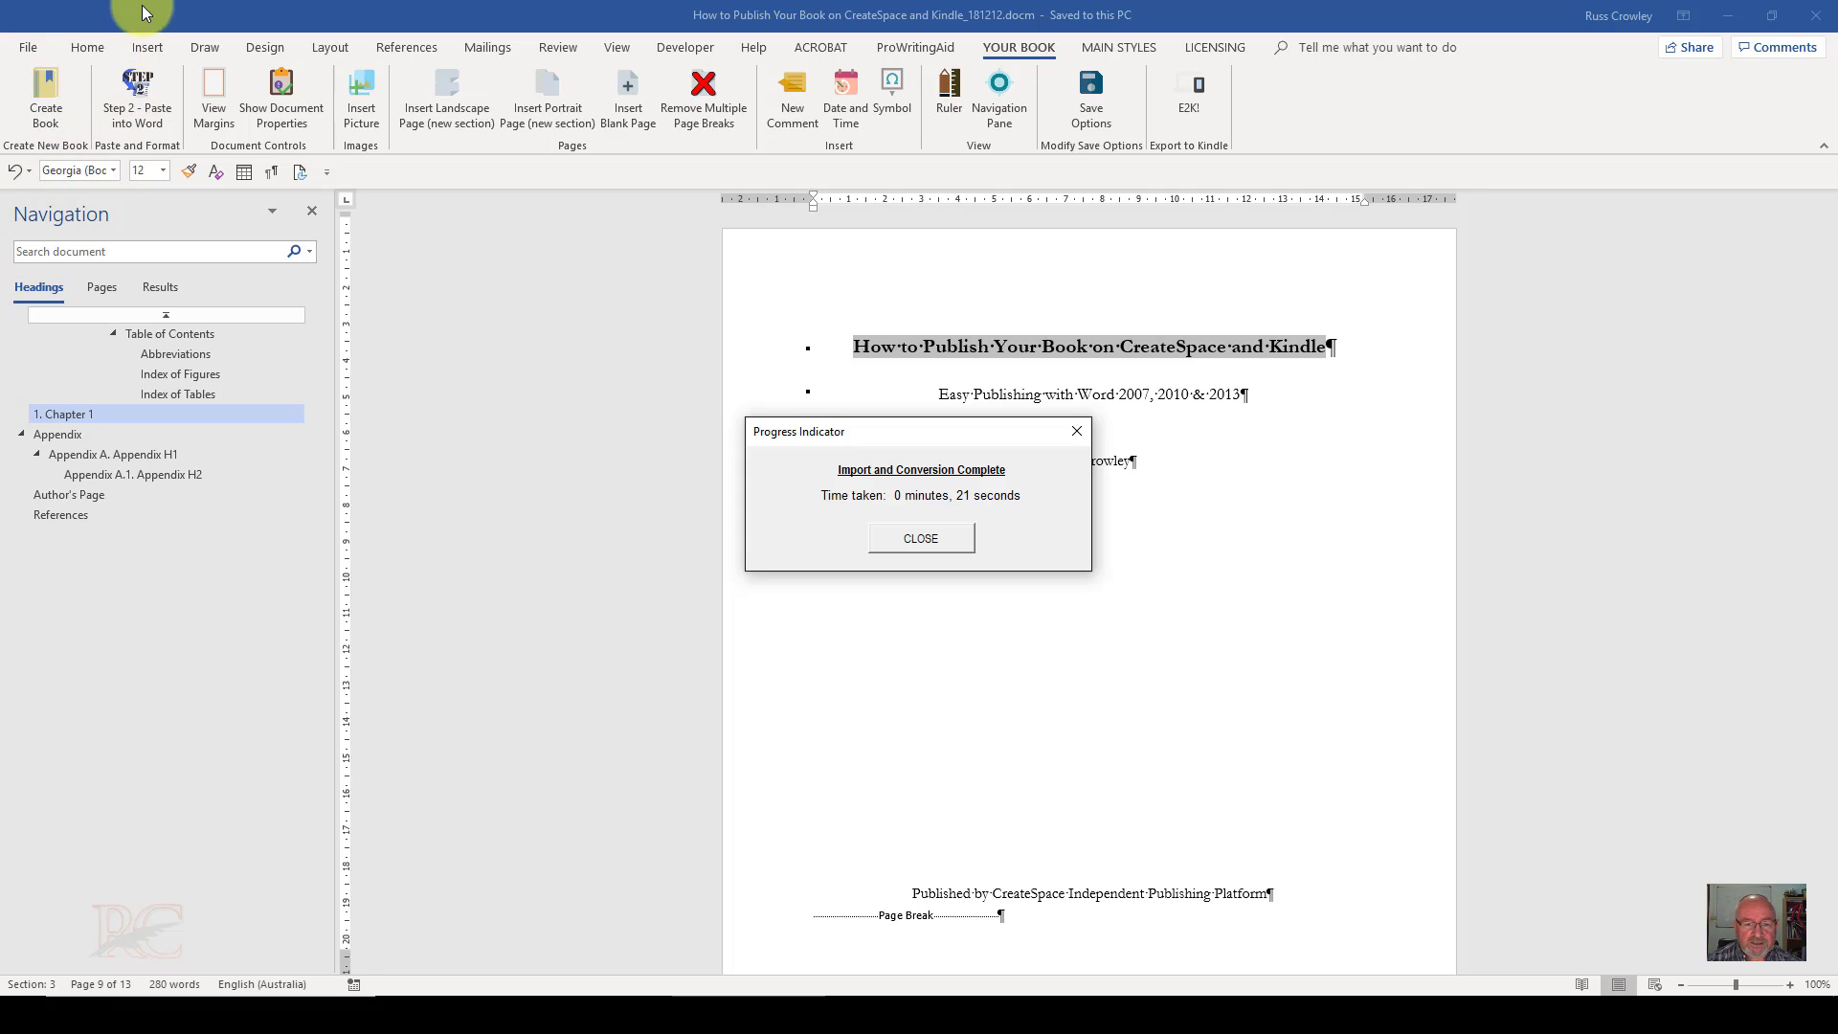
pyautogui.moveTo(933, 427); pyautogui.dragTo(1043, 370)
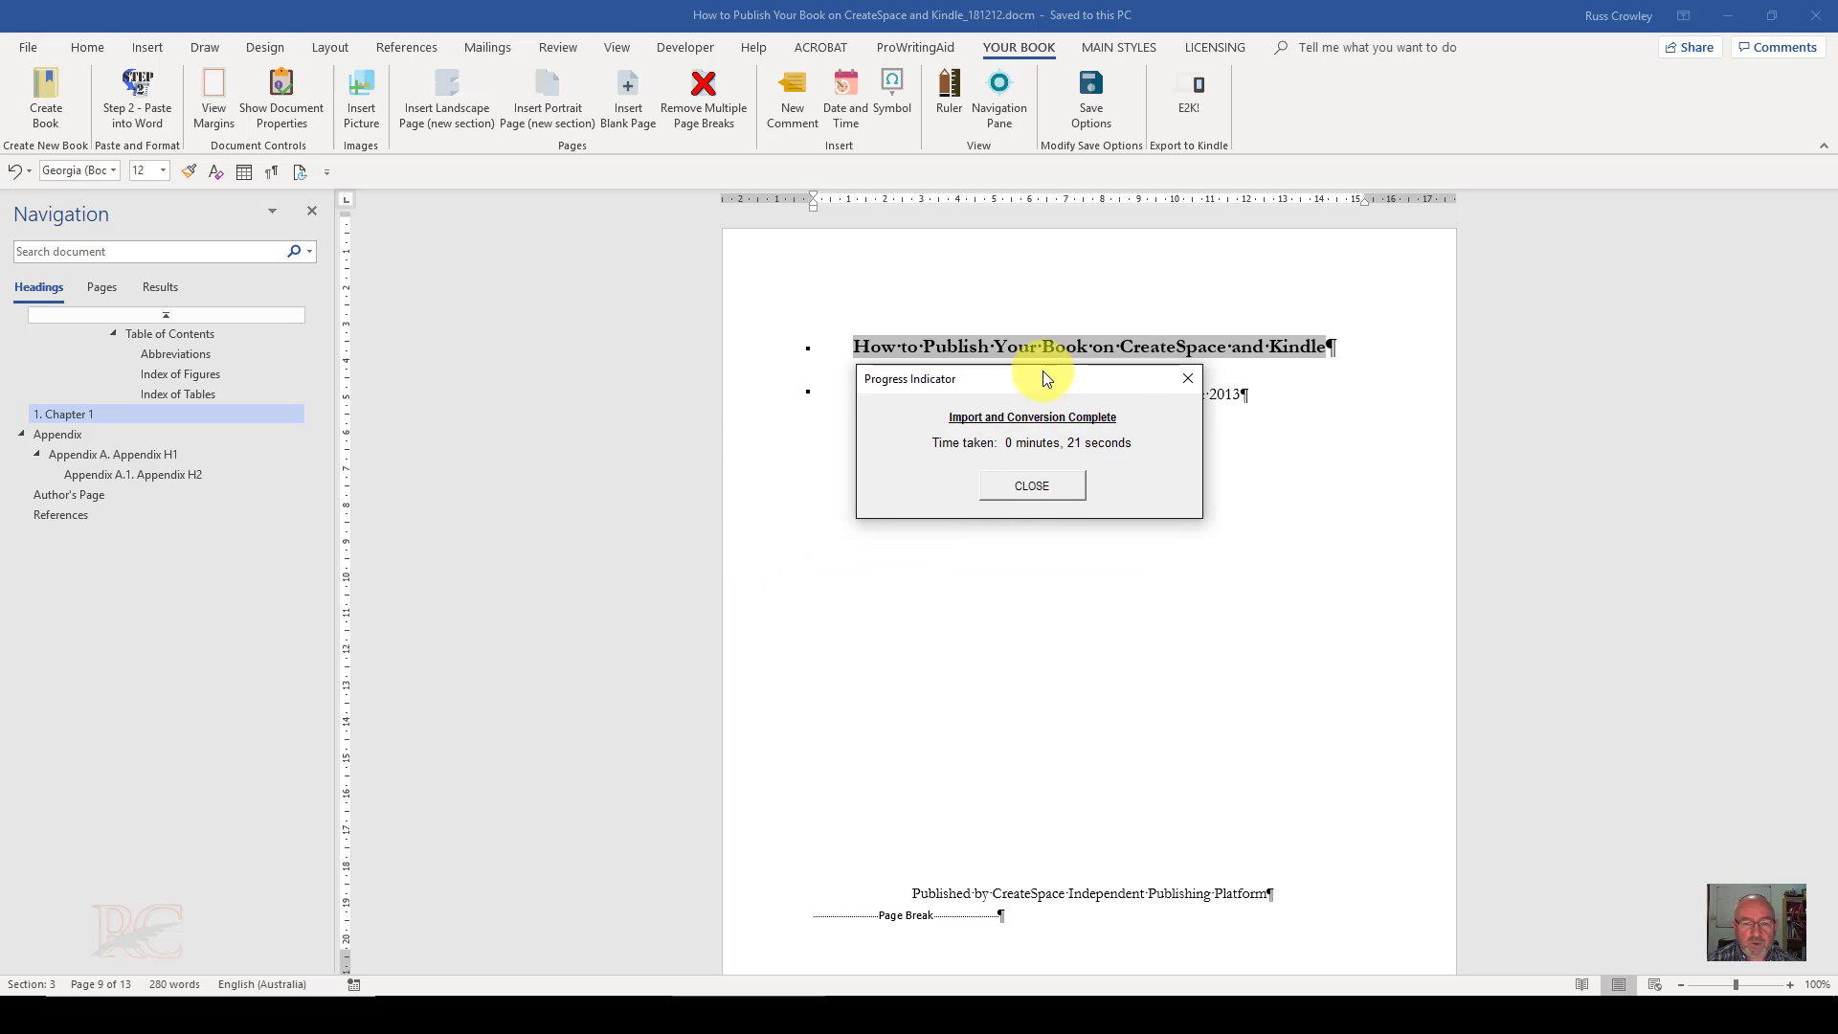
pyautogui.click(1032, 483)
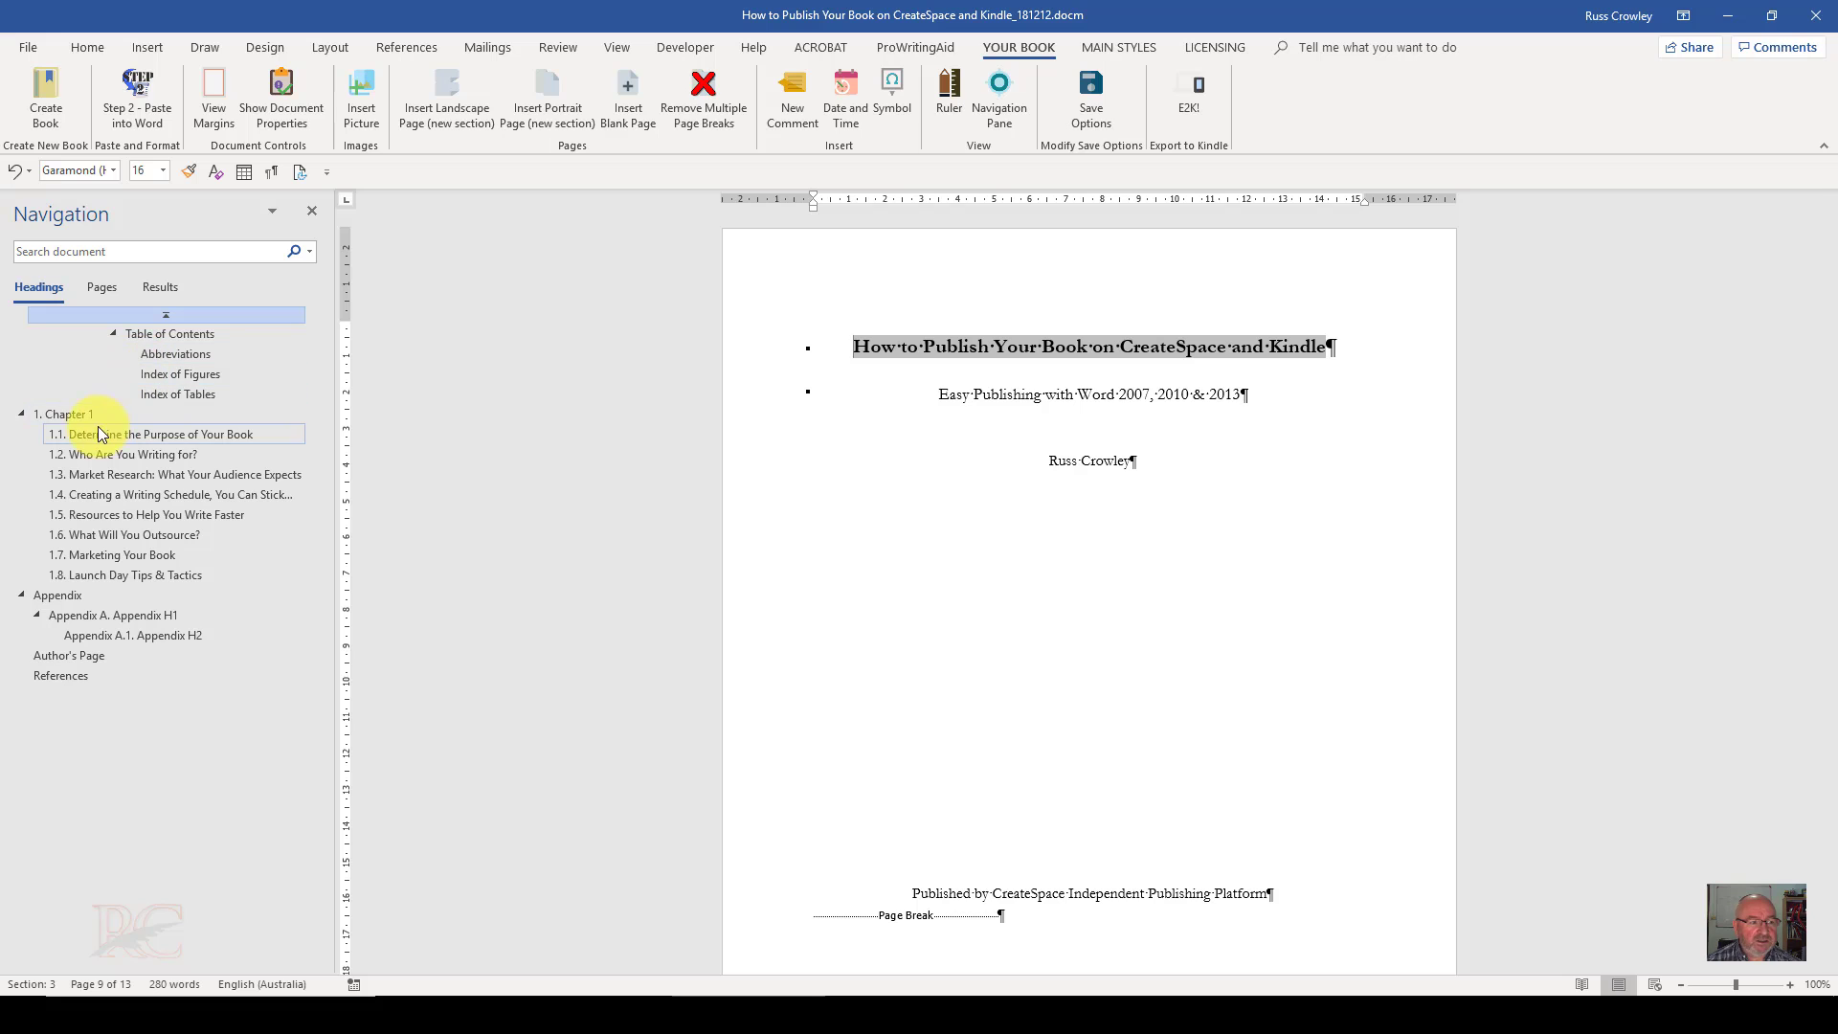
# Apply Heading 1 (Same Page) to the "Planning Your Book and Launch" line and delete the placeholder "Chapter 1" heading above it
pyautogui.click(67, 414)
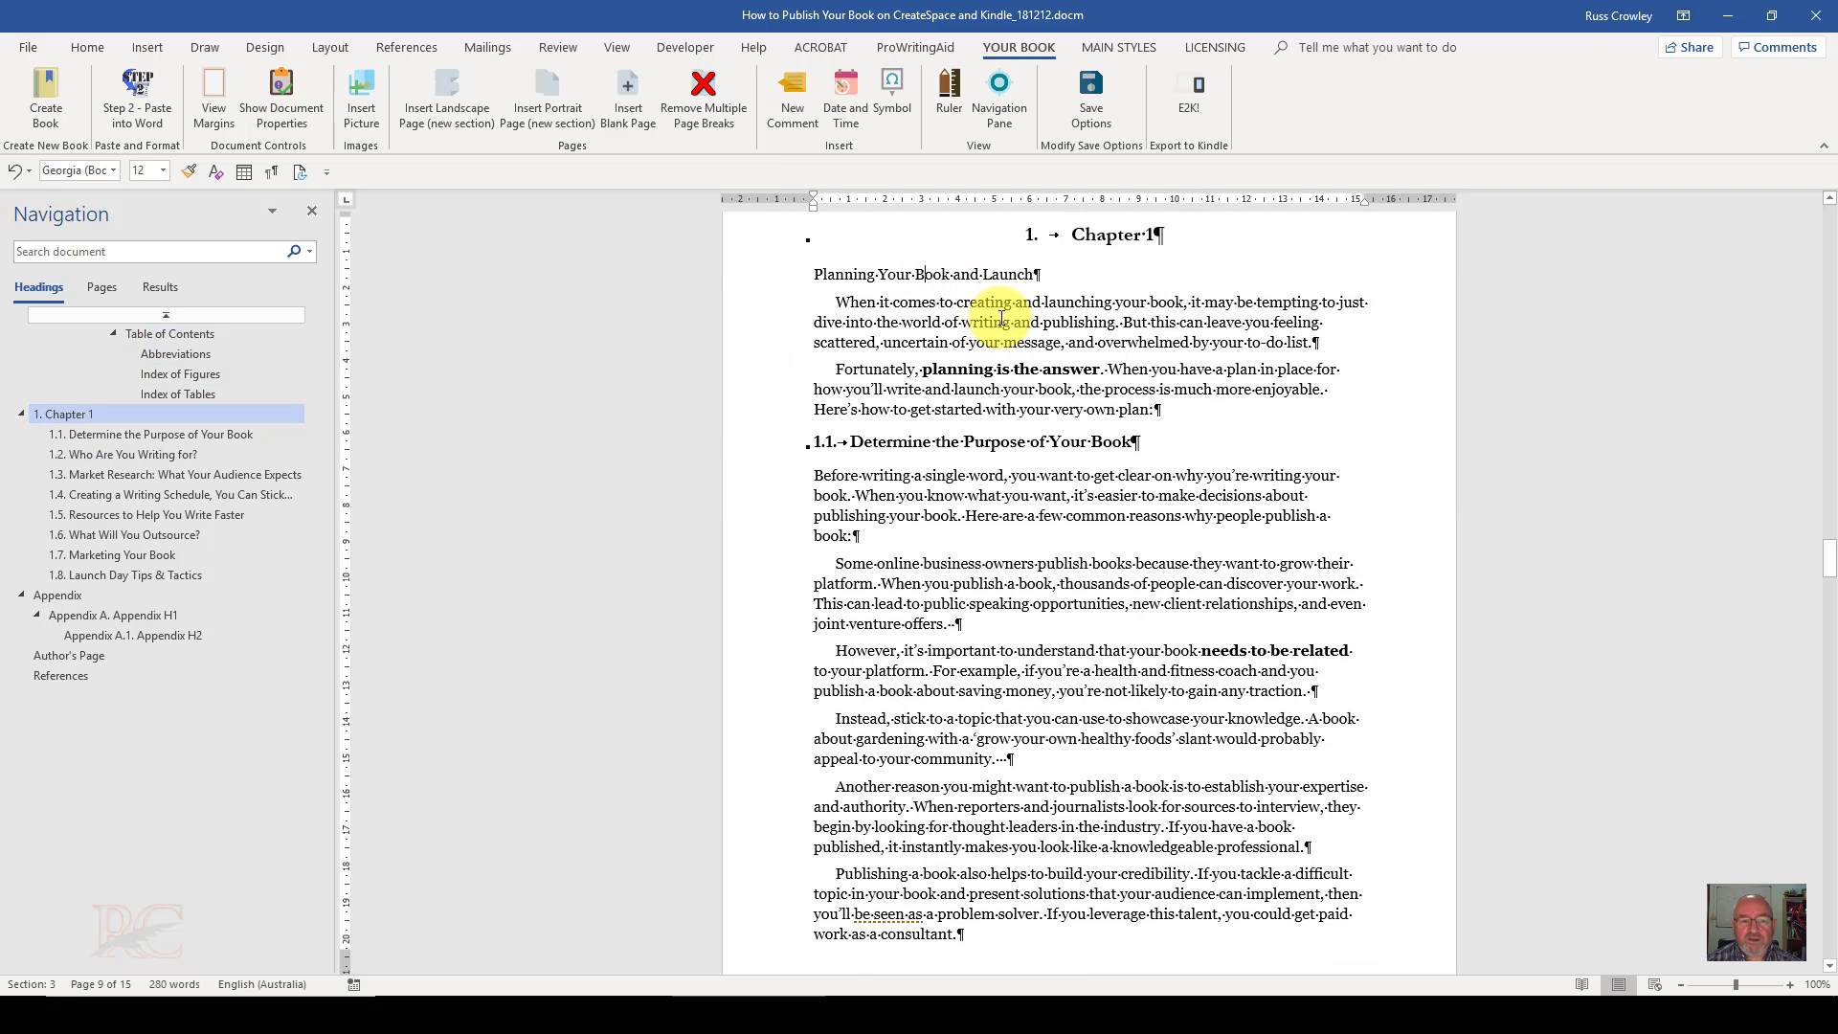
pyautogui.click(837, 280)
pyautogui.tripleClick(1007, 270)
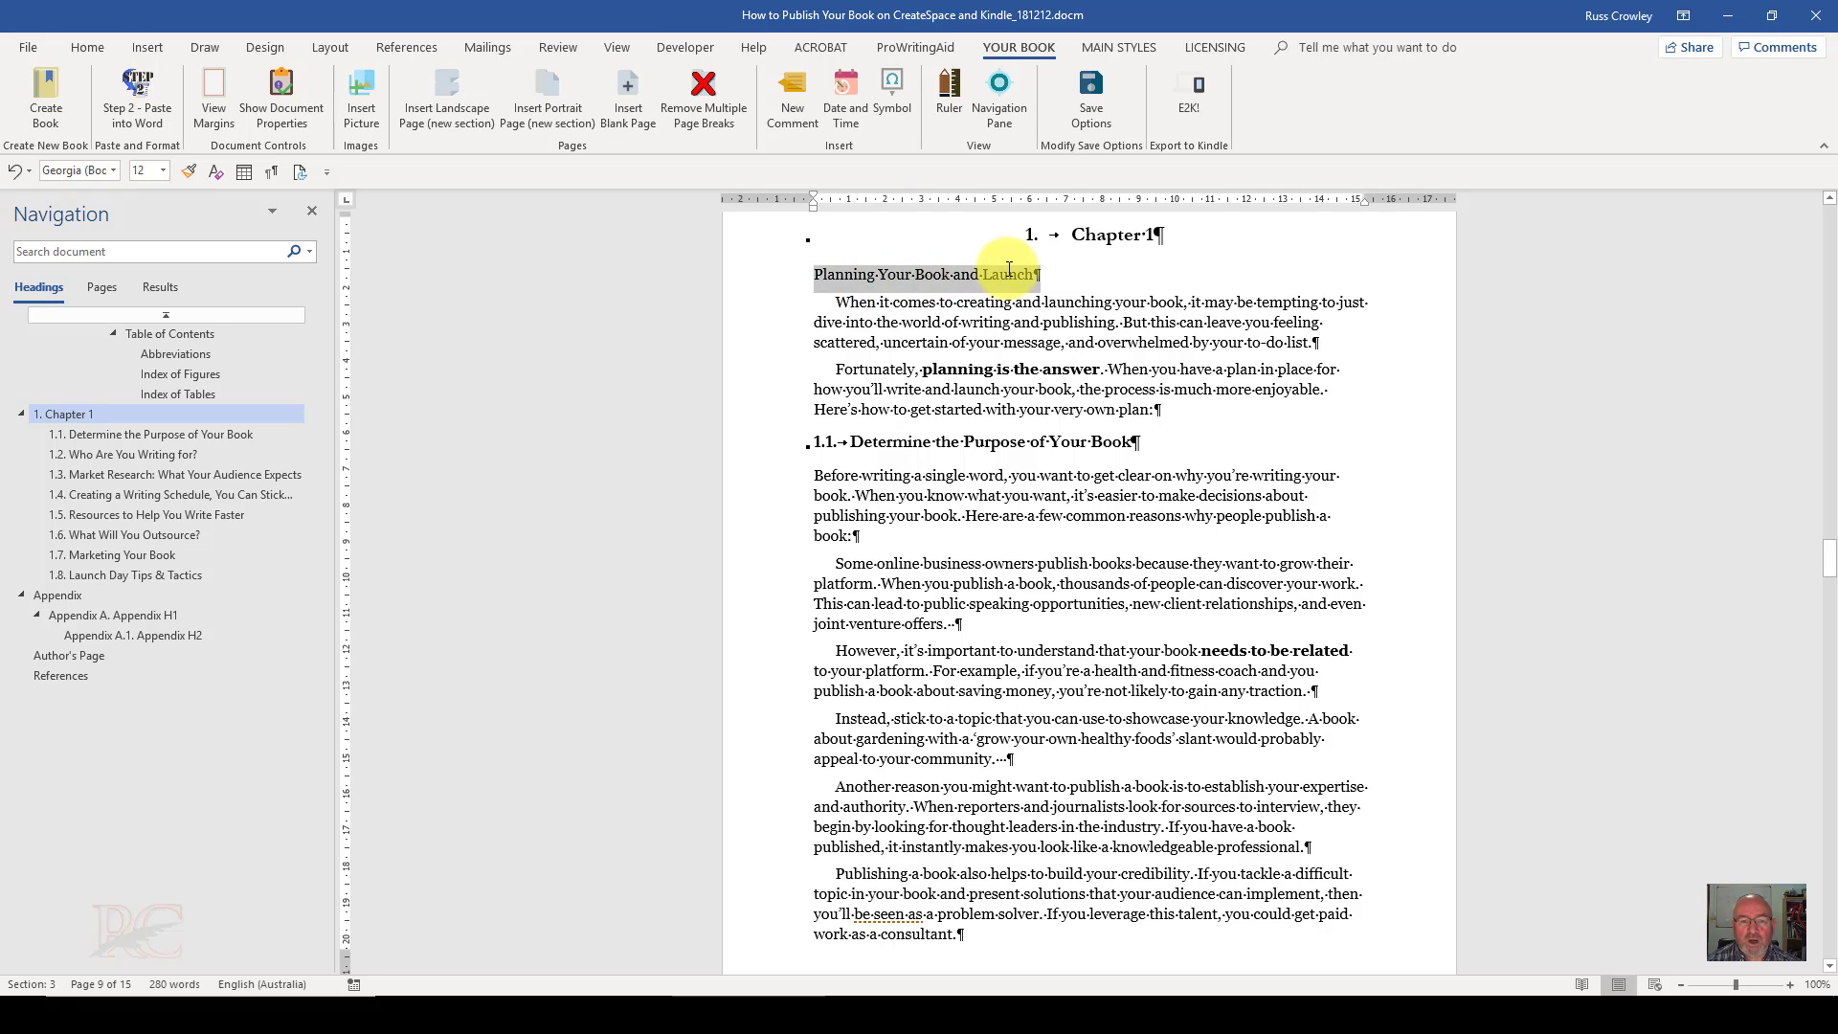
pyautogui.click(994, 280)
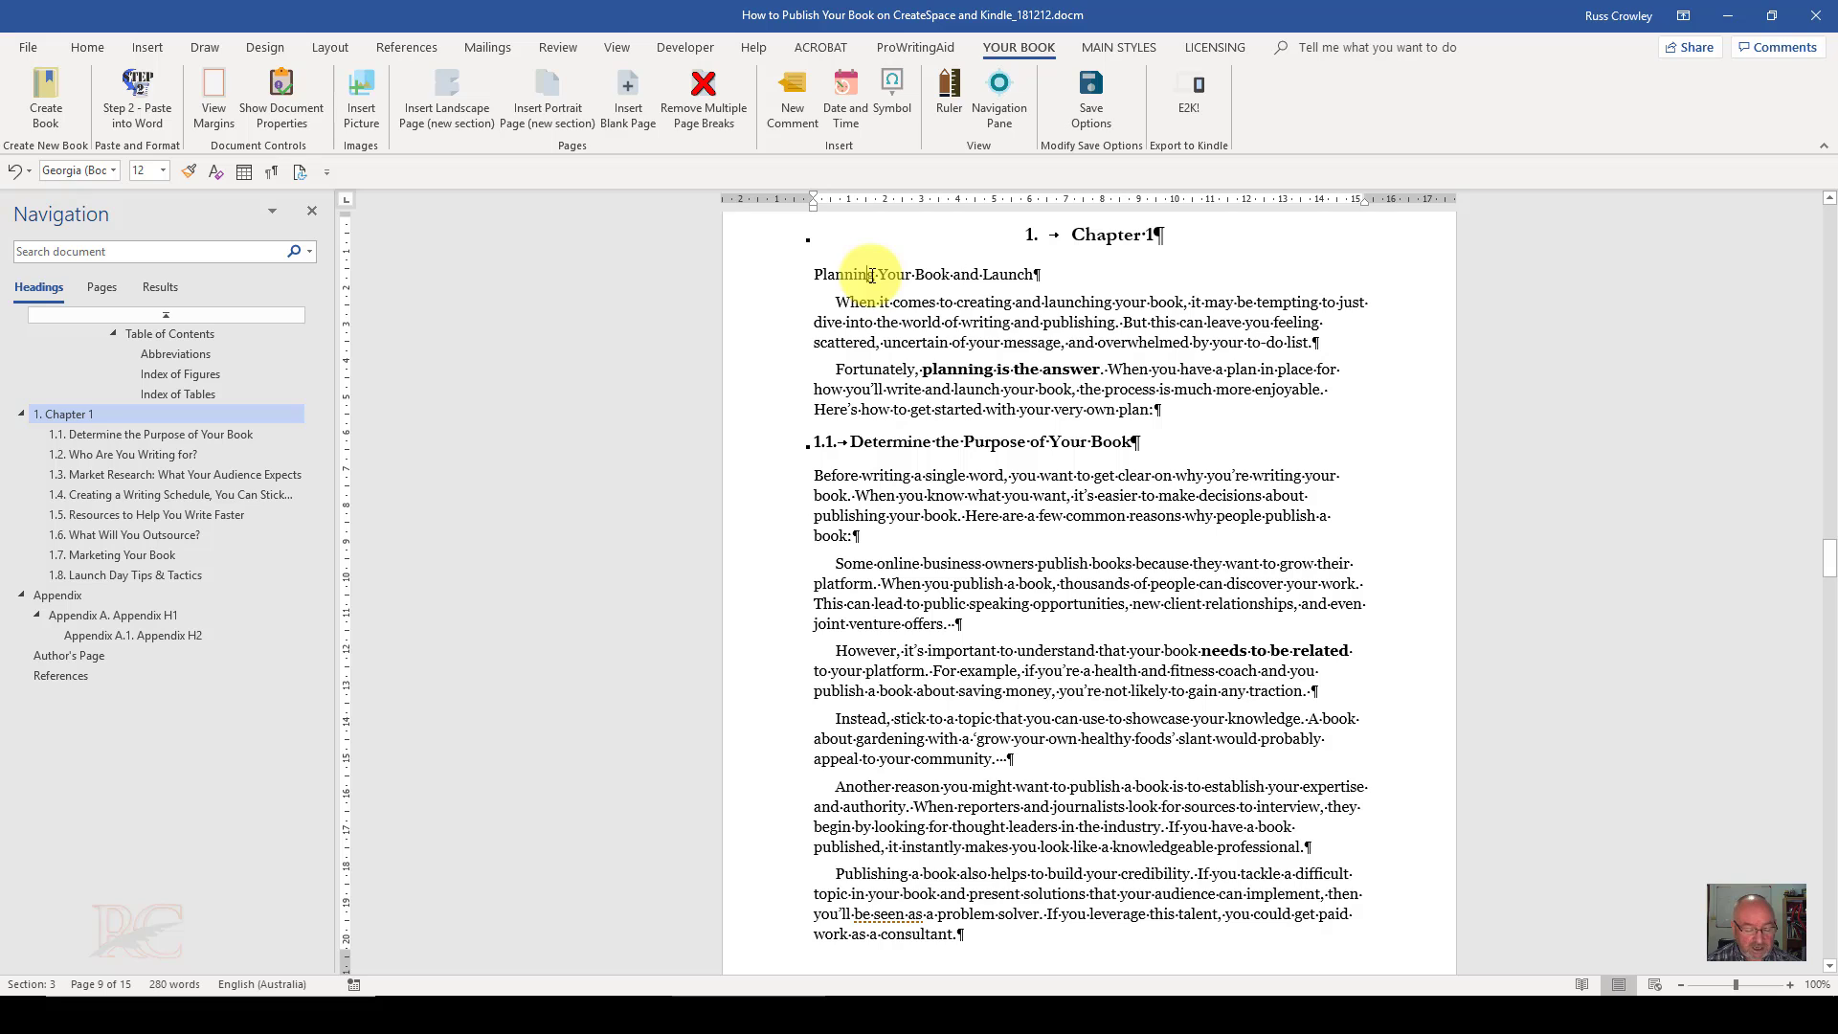
pyautogui.click(1086, 46)
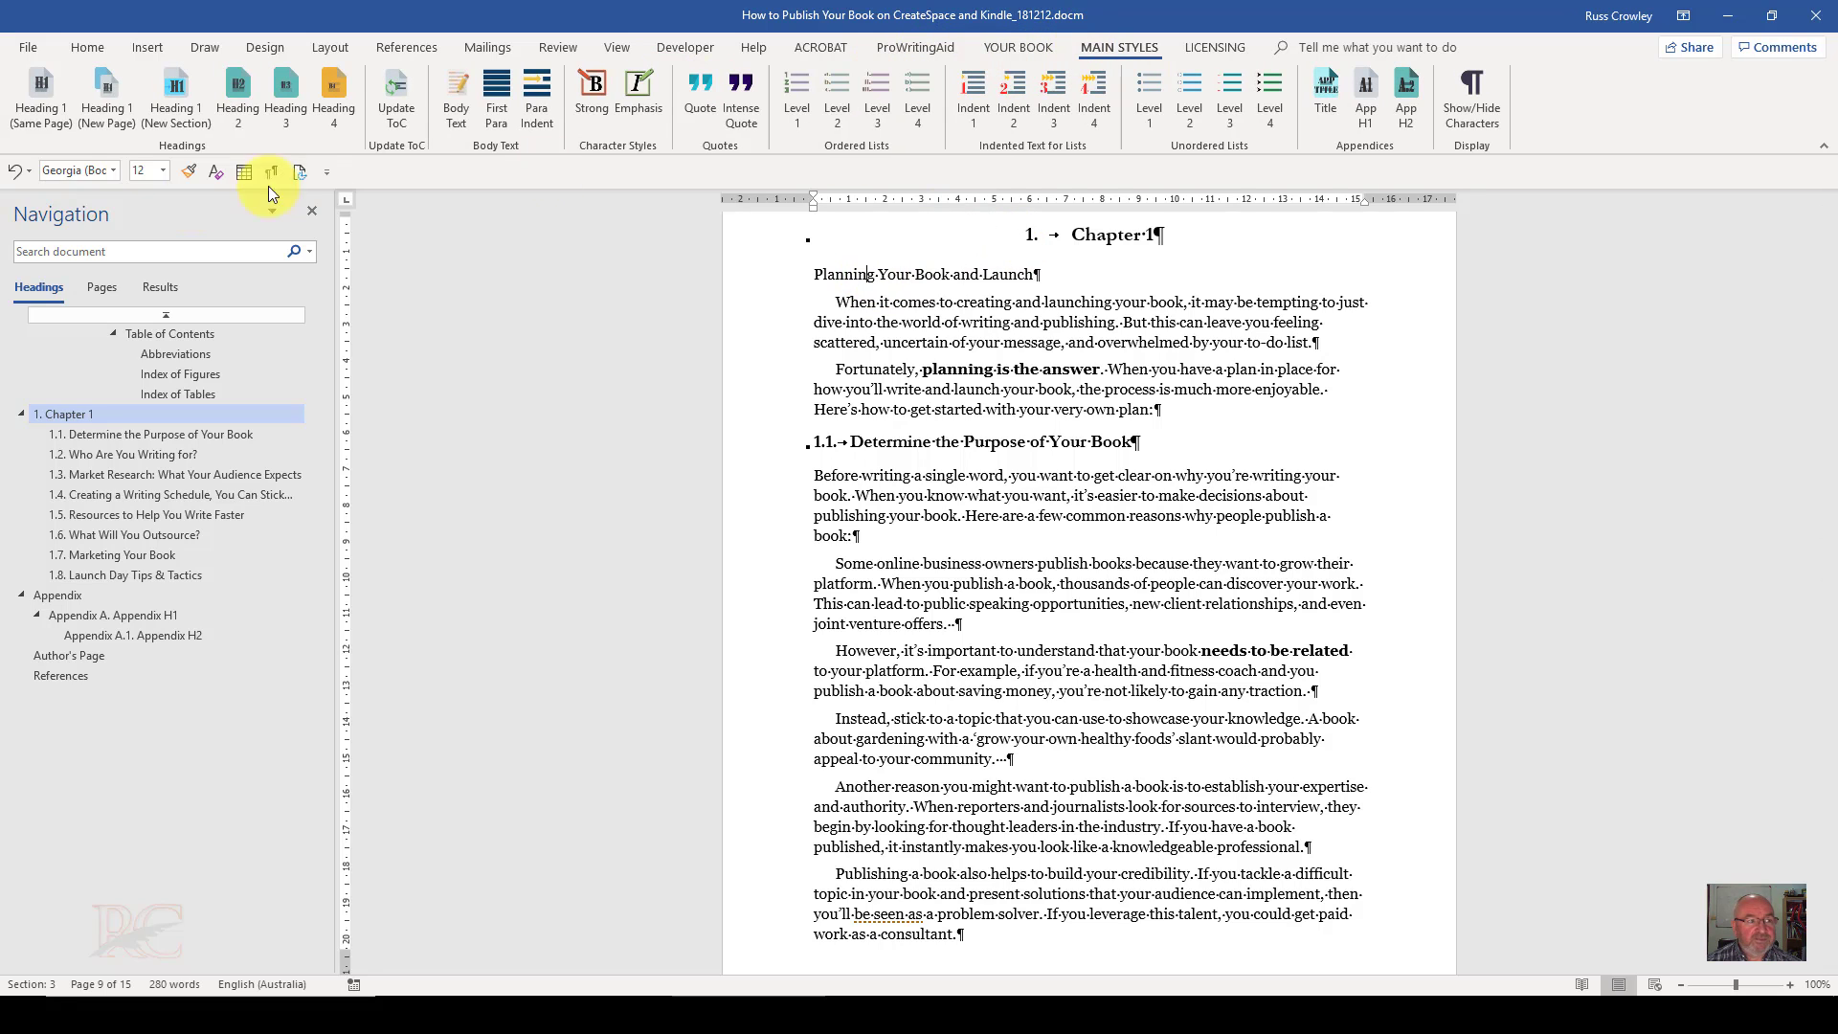
pyautogui.click(41, 102)
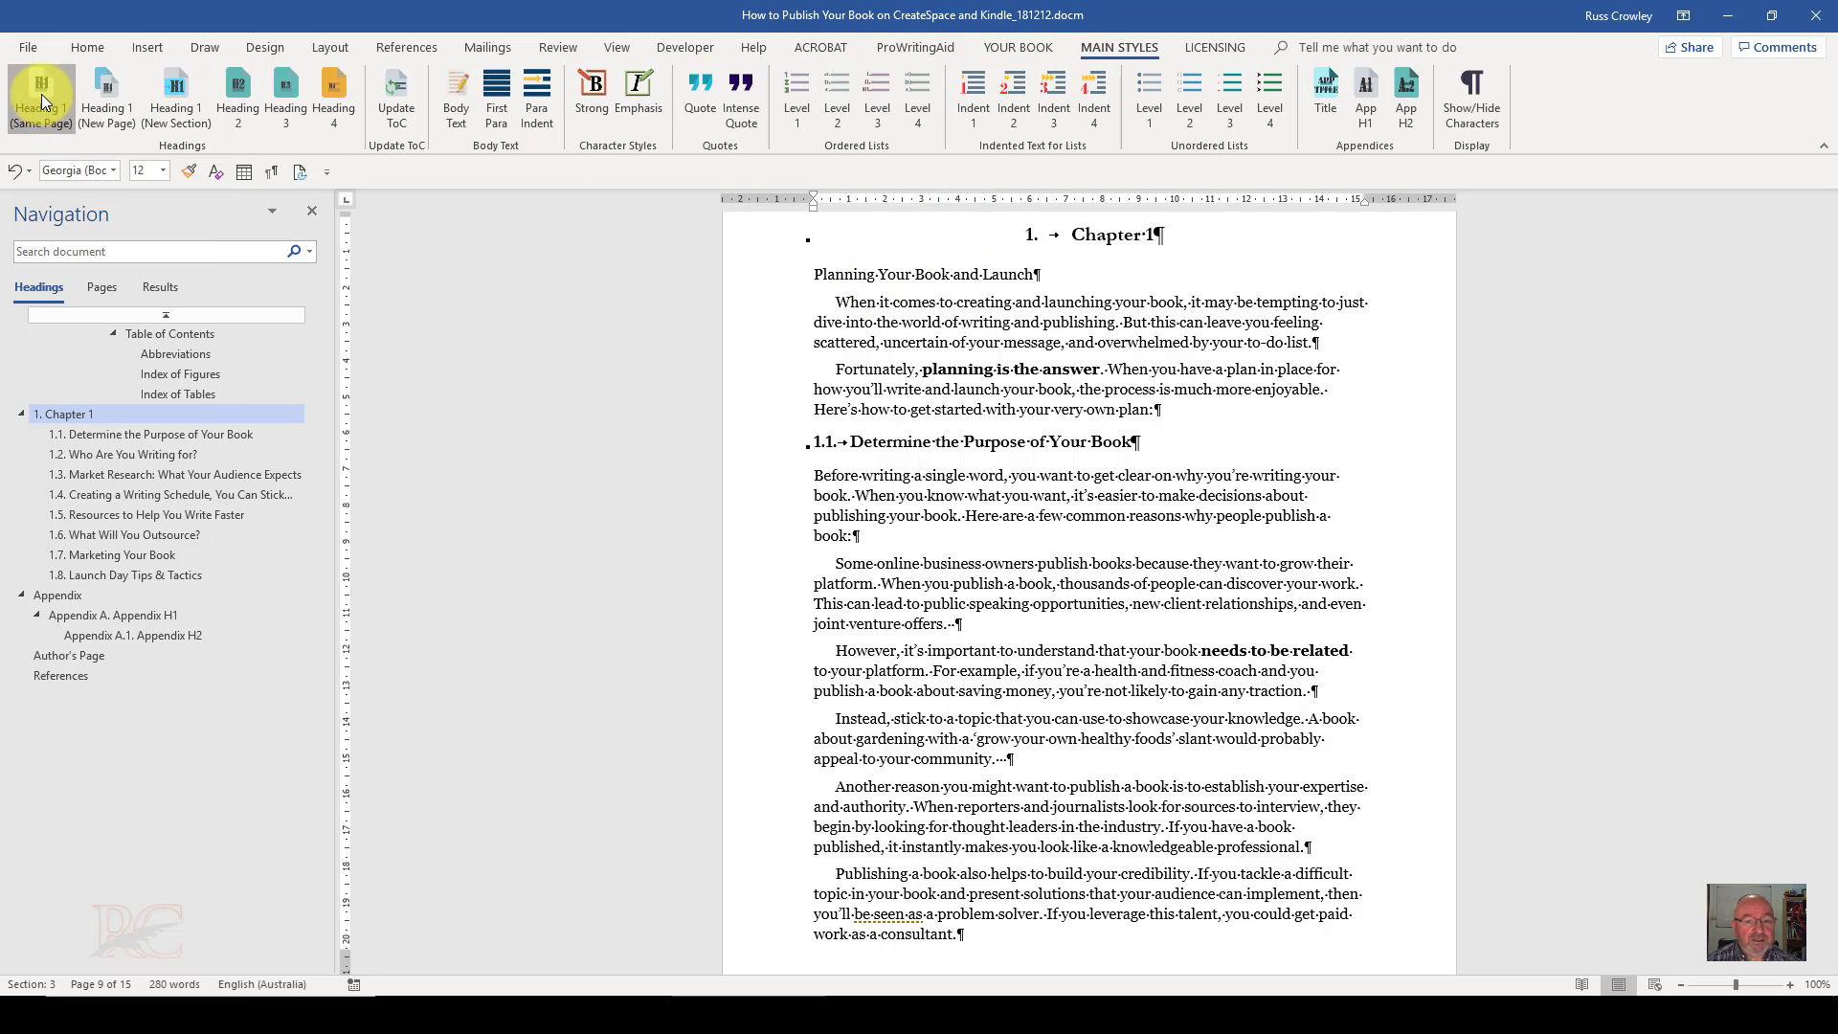
pyautogui.moveTo(1061, 227); pyautogui.dragTo(1187, 251)
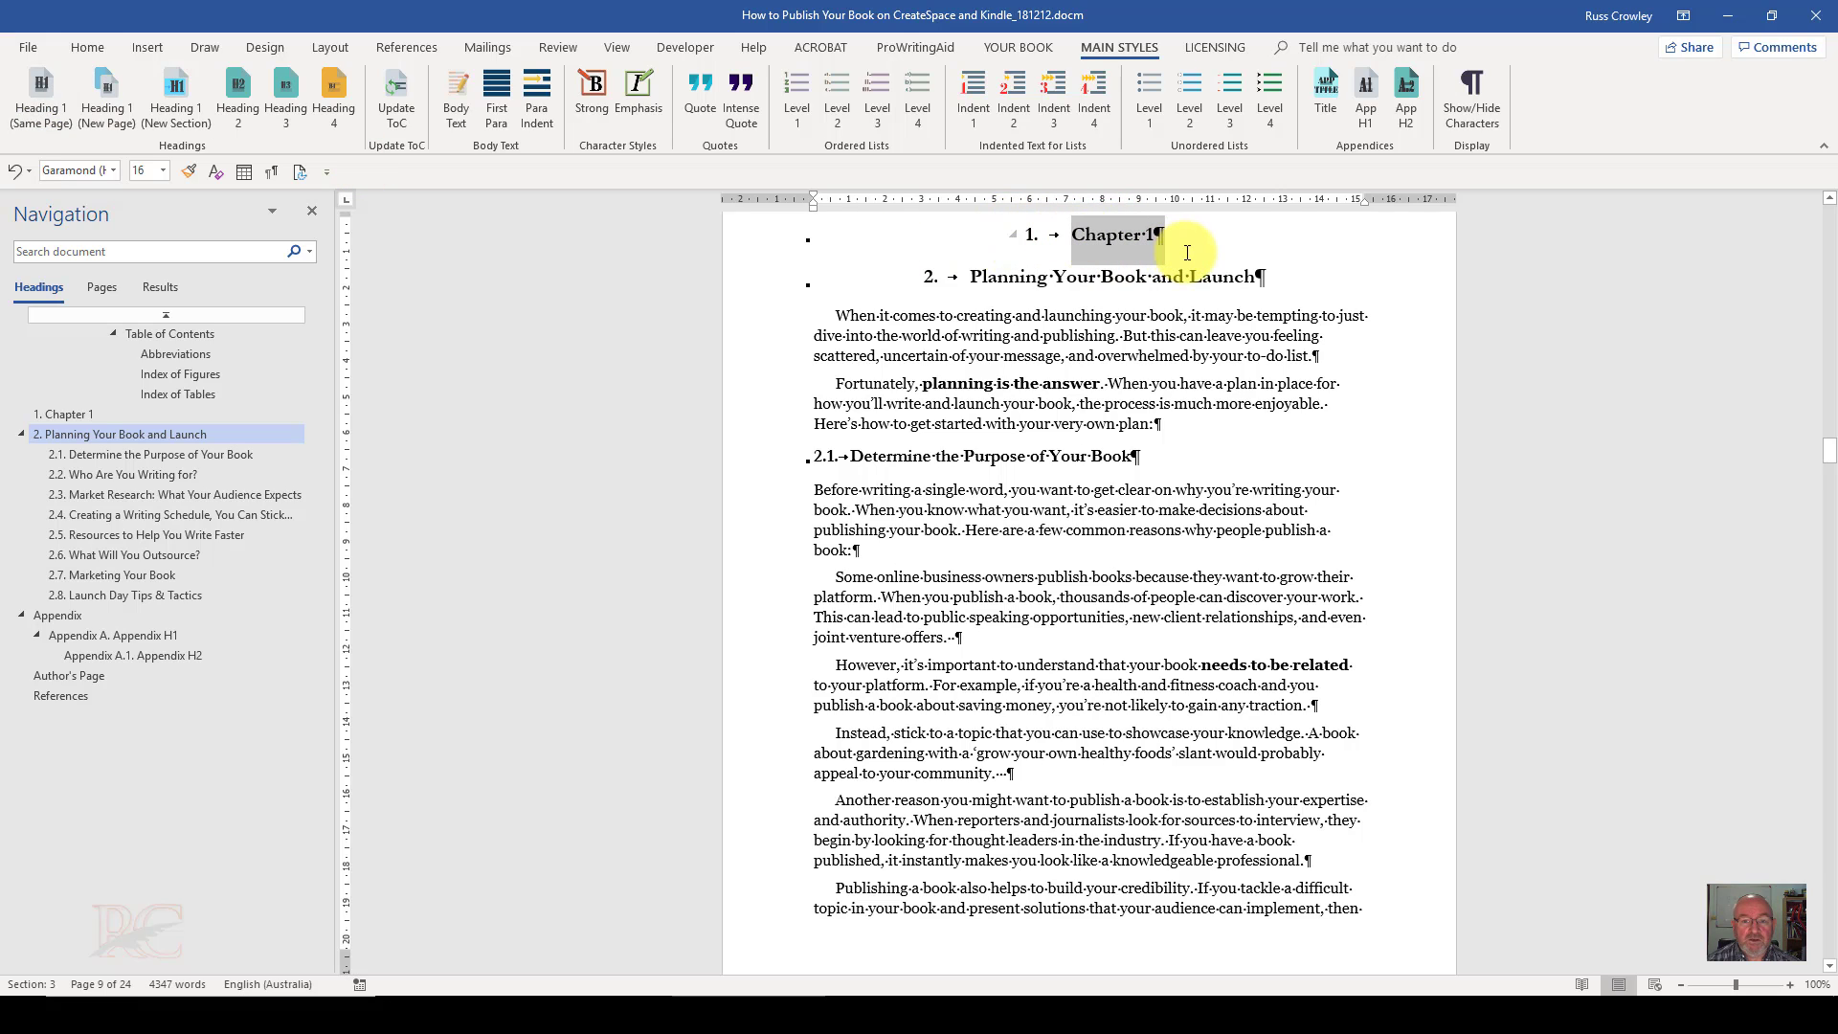
pyautogui.press('Delete')
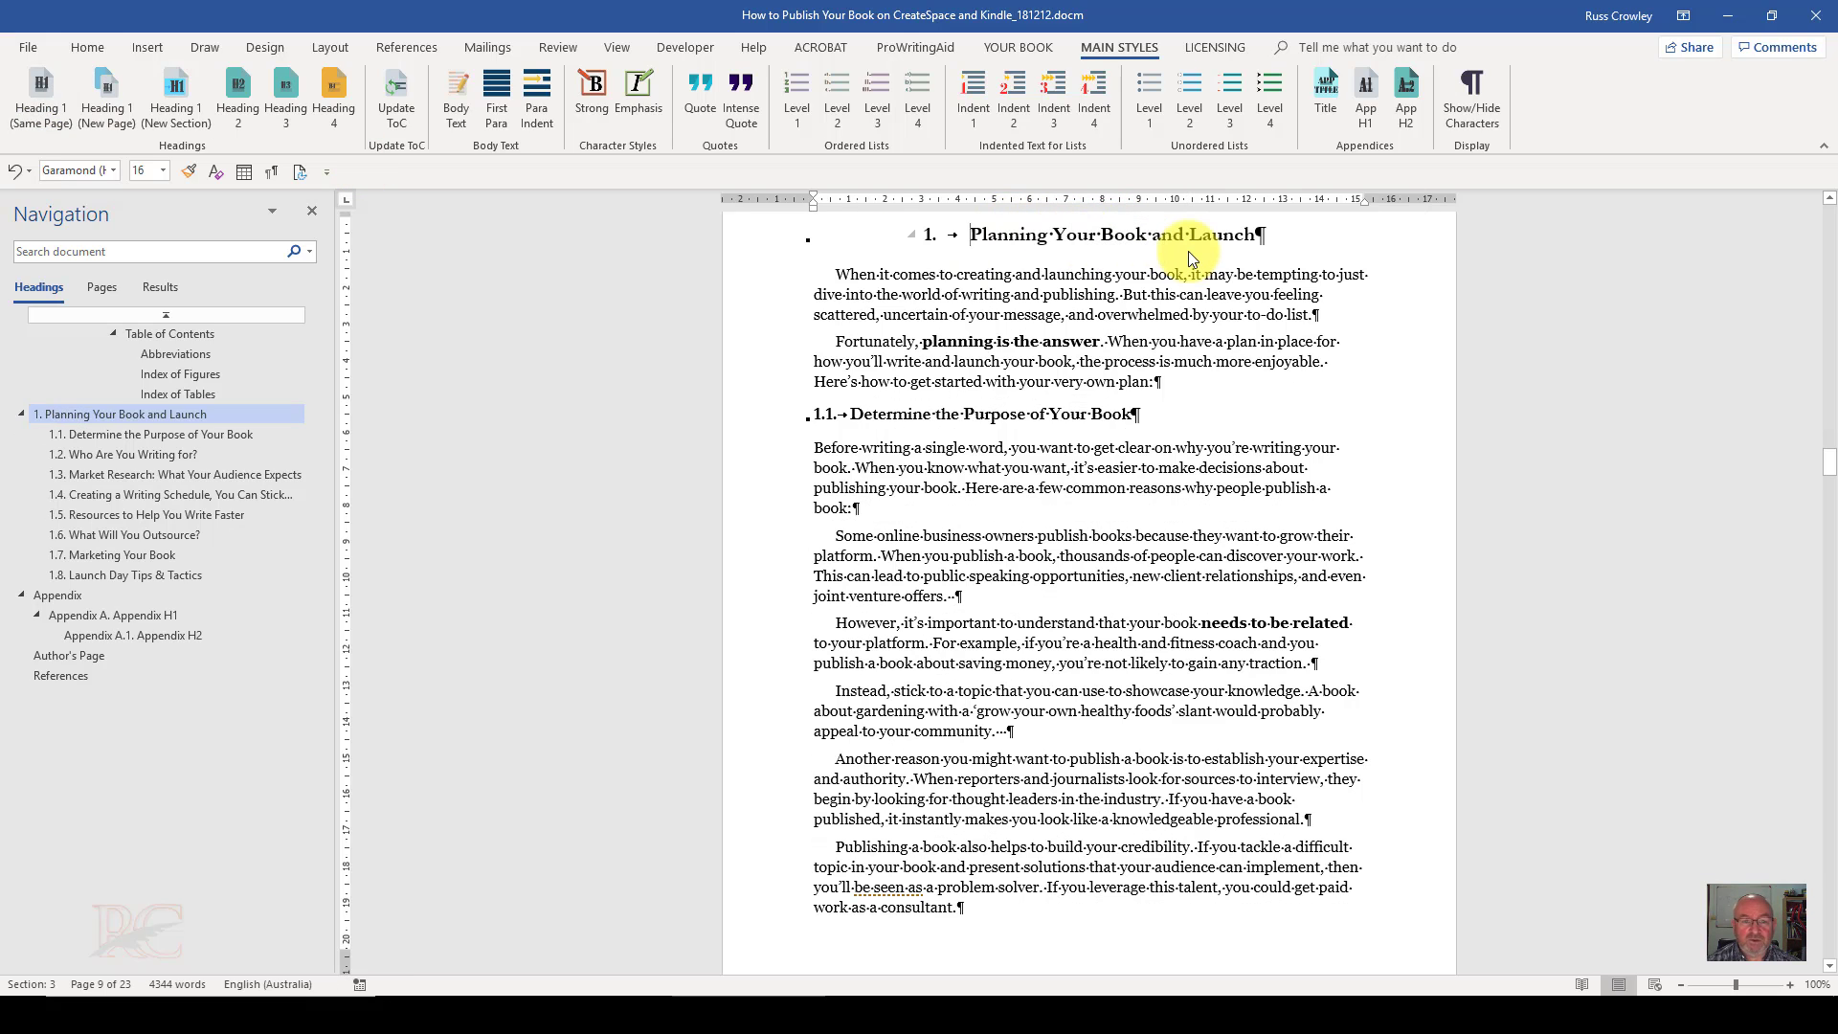
# Apply the First Para style to the opening paragraph under the "Planning Your Book and Launch" heading
pyautogui.click(1018, 268)
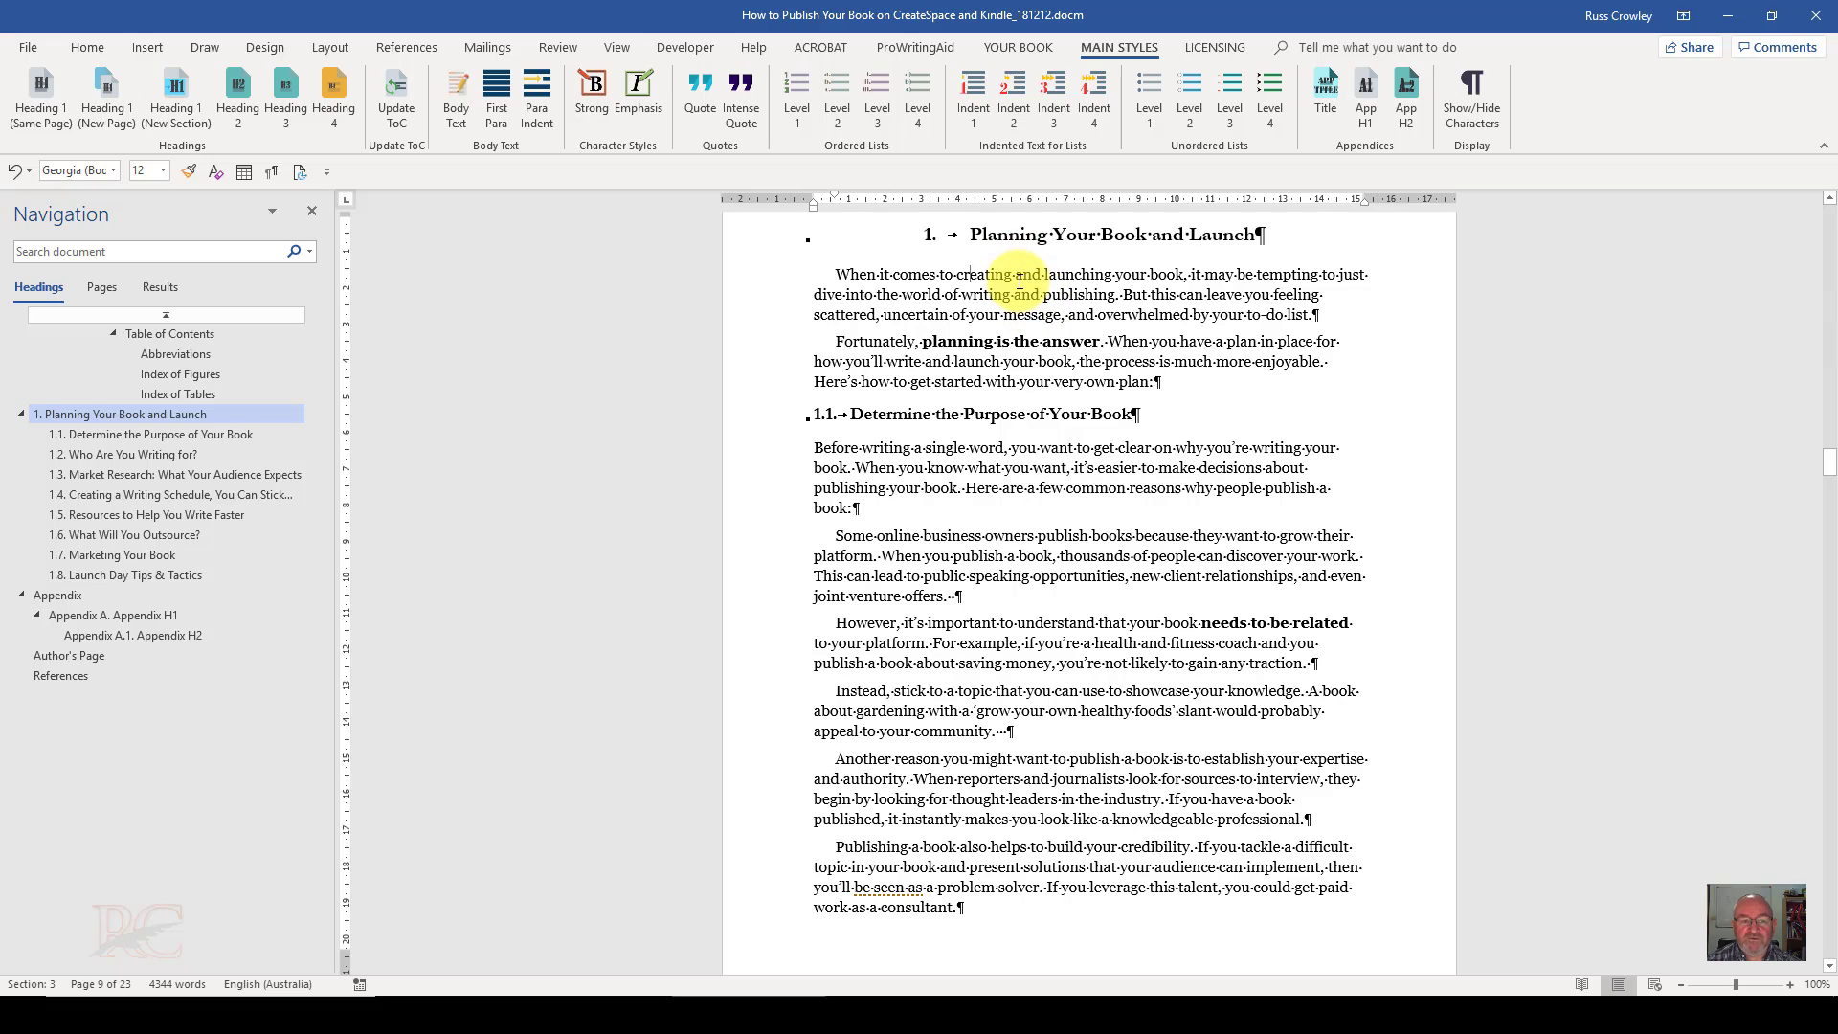
pyautogui.click(492, 99)
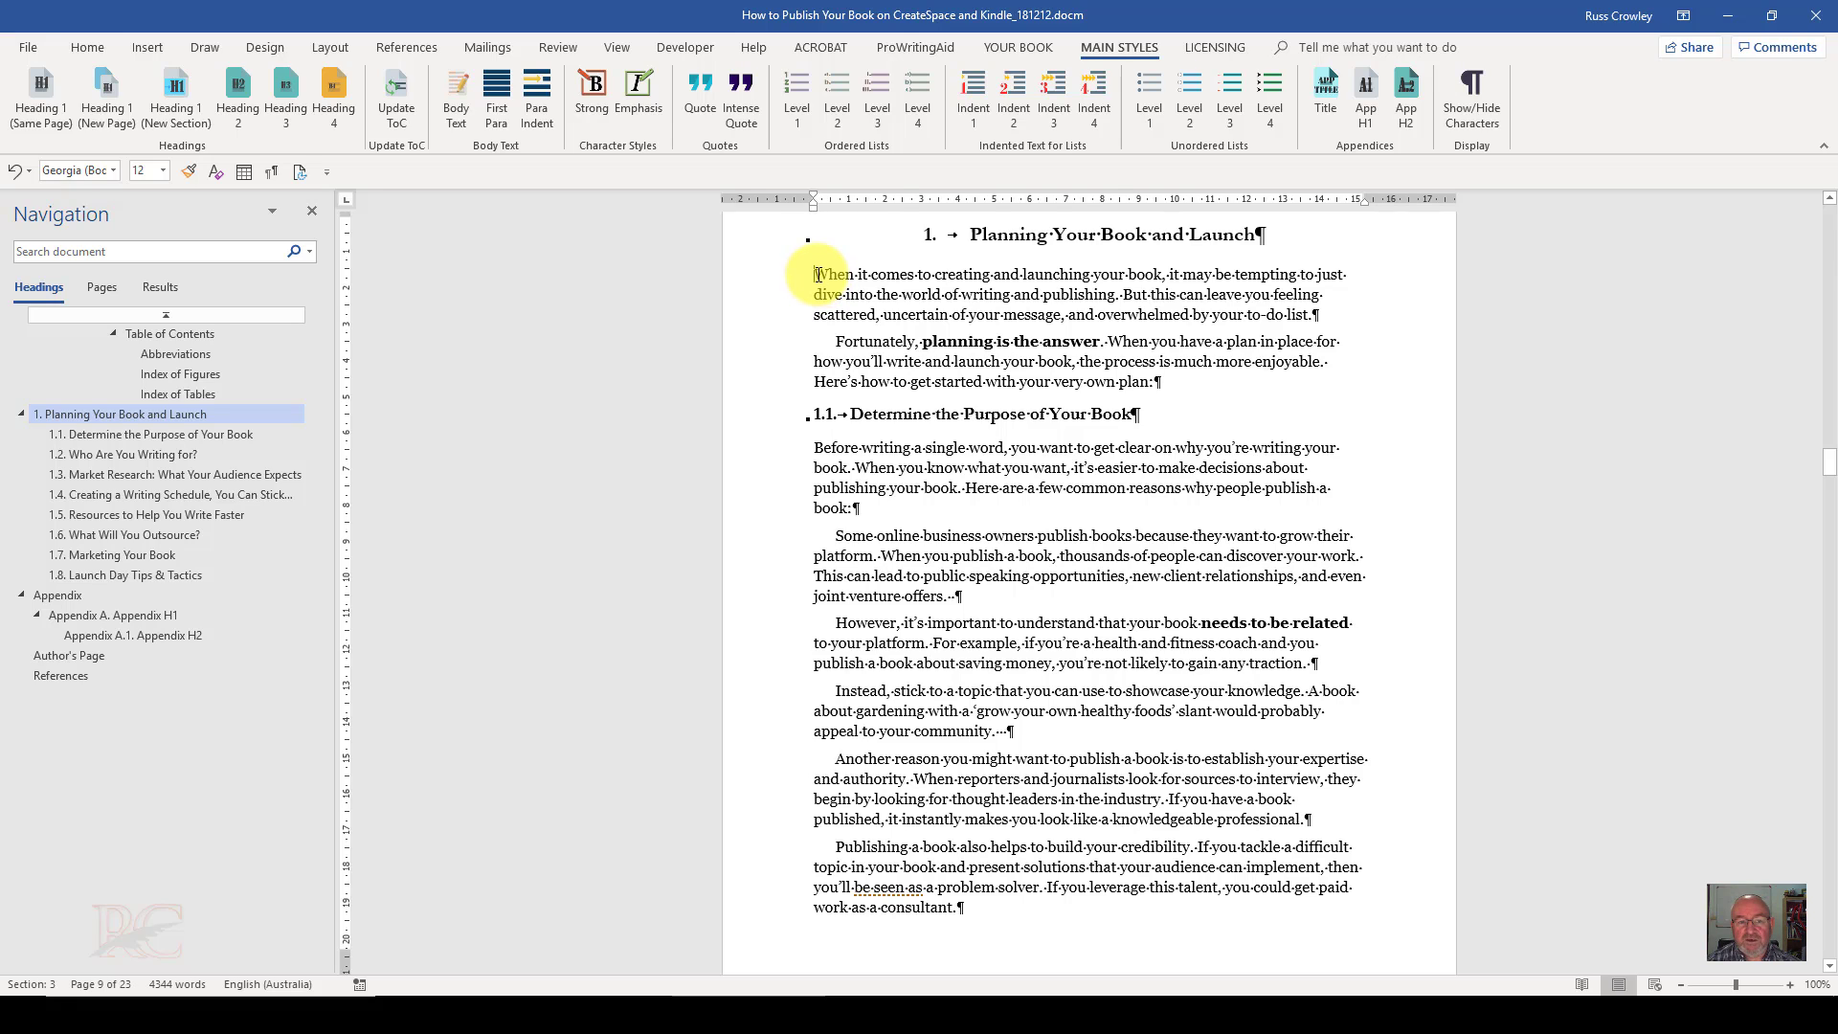
pyautogui.click(861, 350)
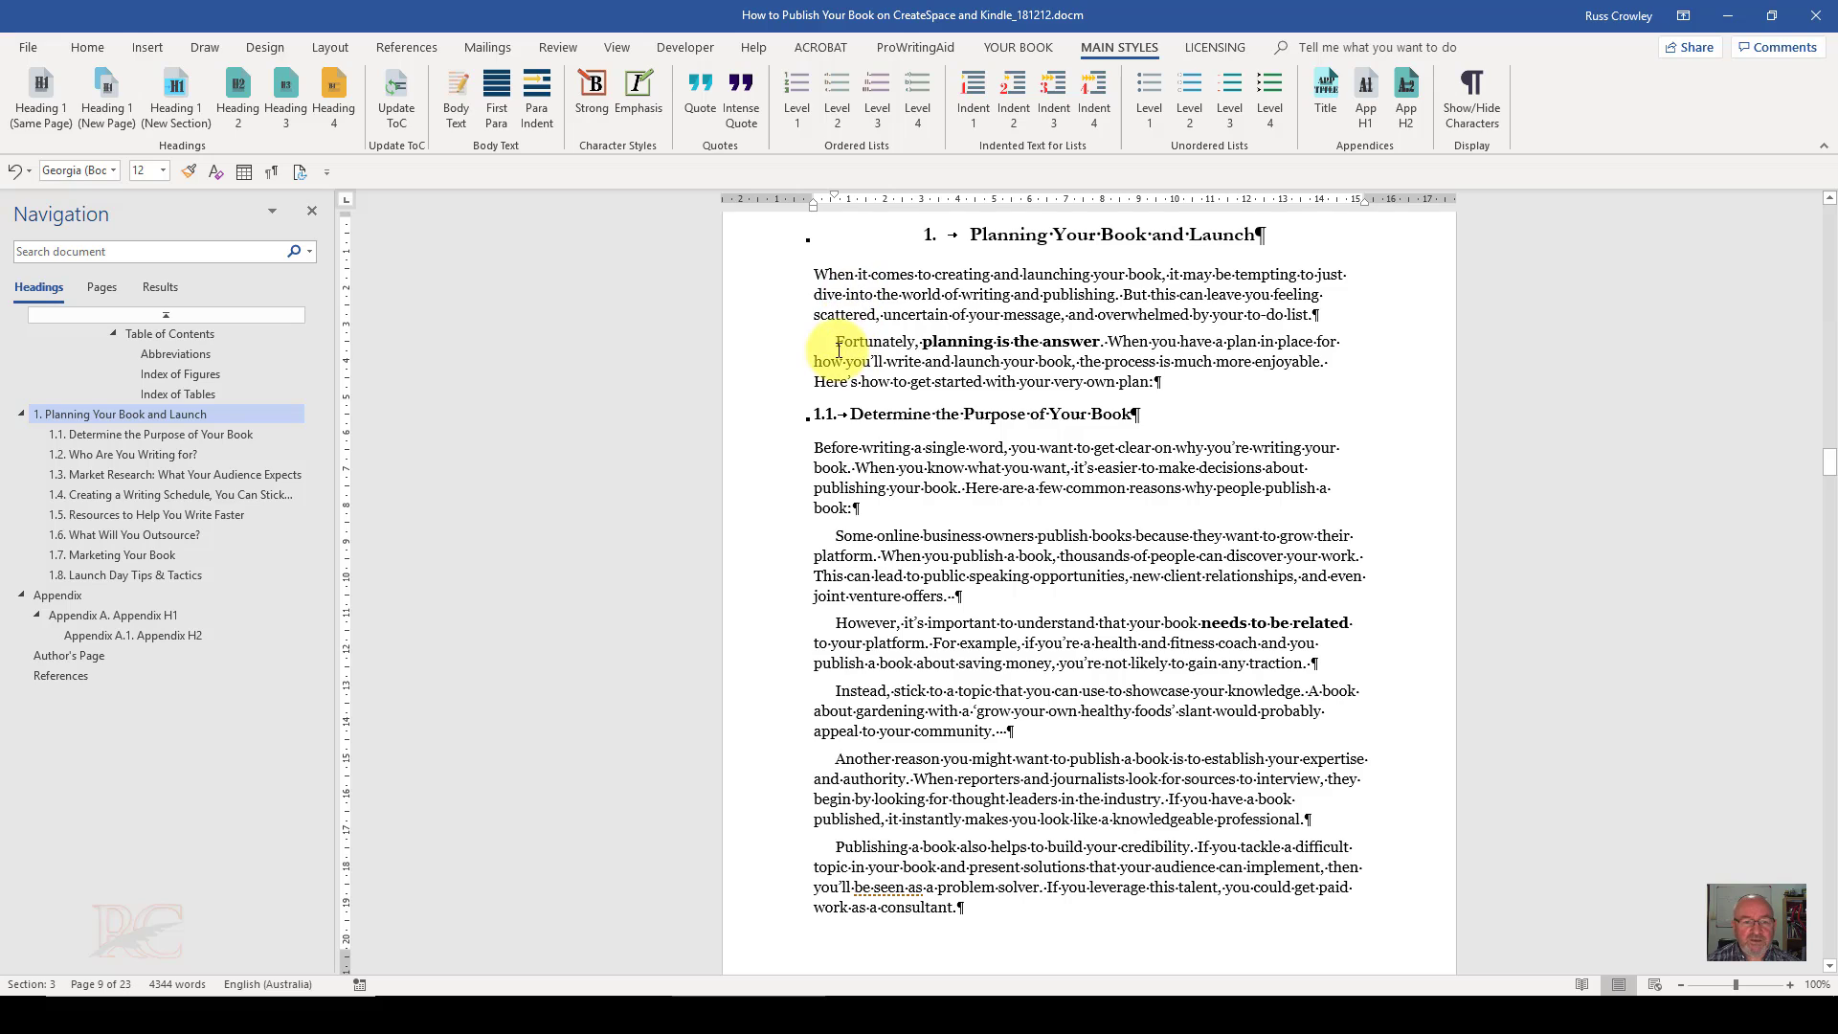
pyautogui.moveTo(829, 343); pyautogui.dragTo(867, 344)
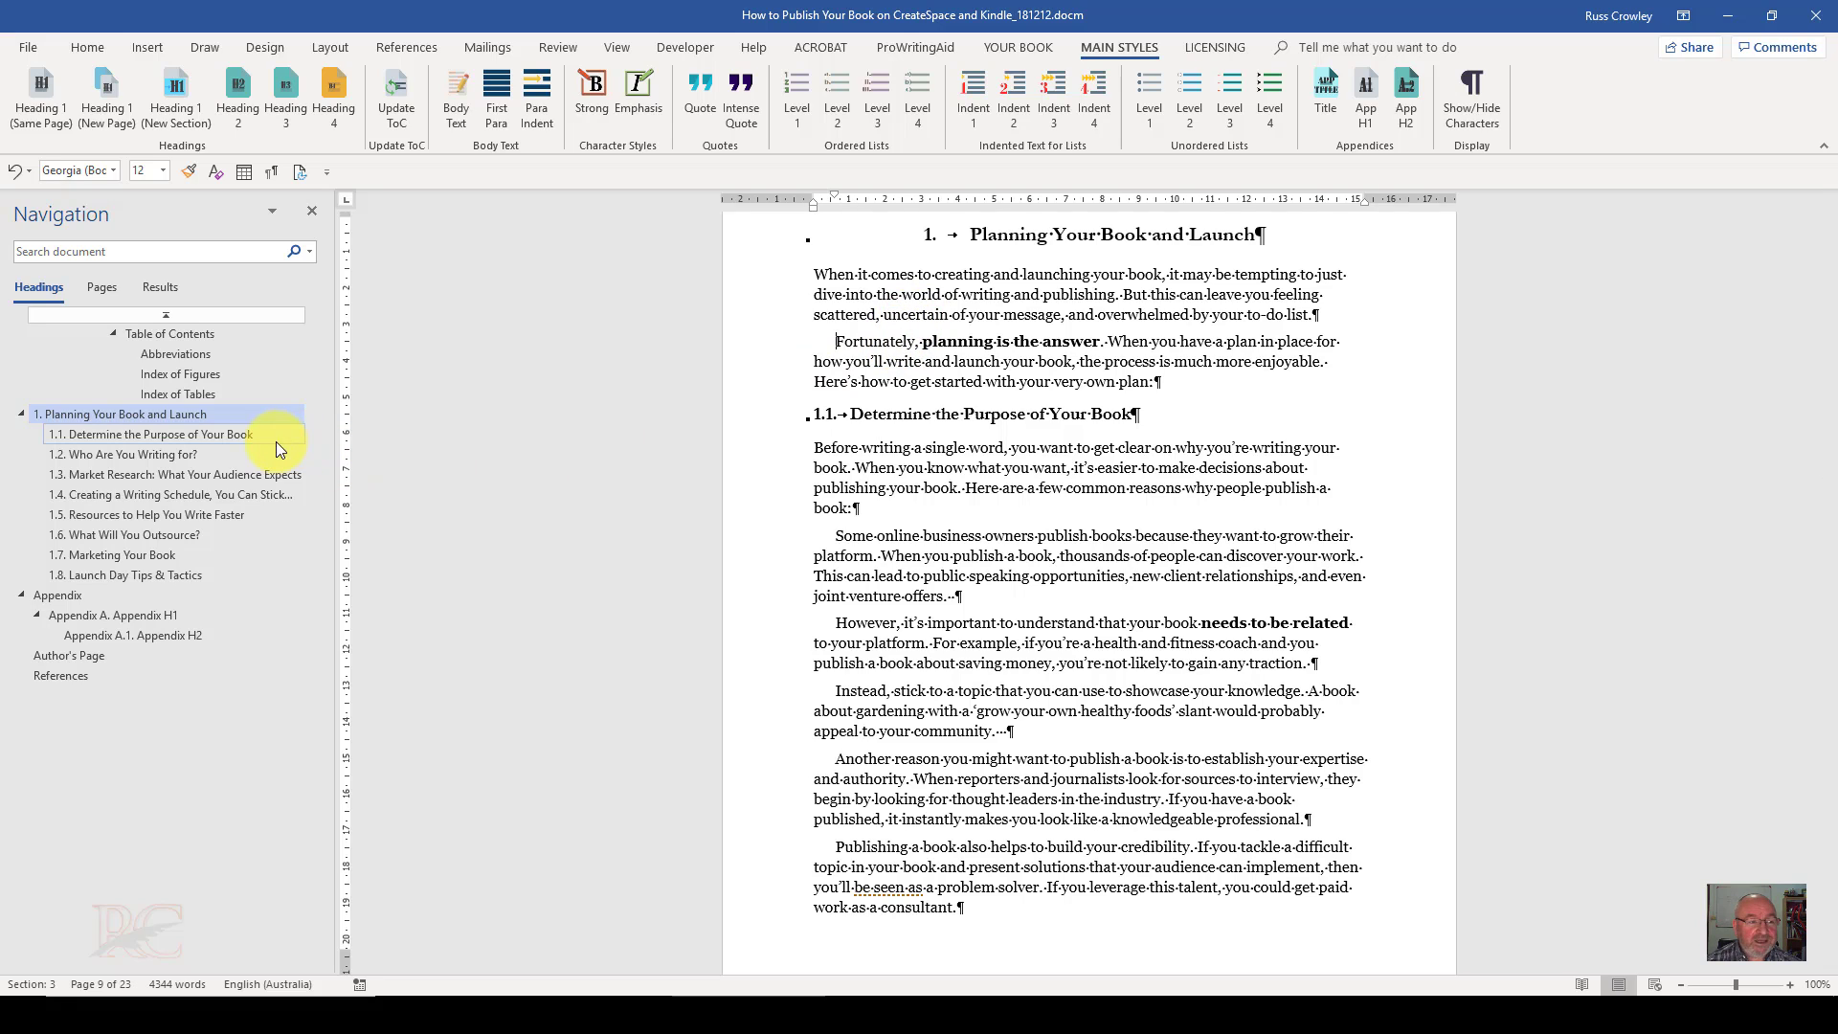
# Update the book's table of contents and follow its link to section 1.8, Launch Day Tips & Tactics
pyautogui.click(177, 334)
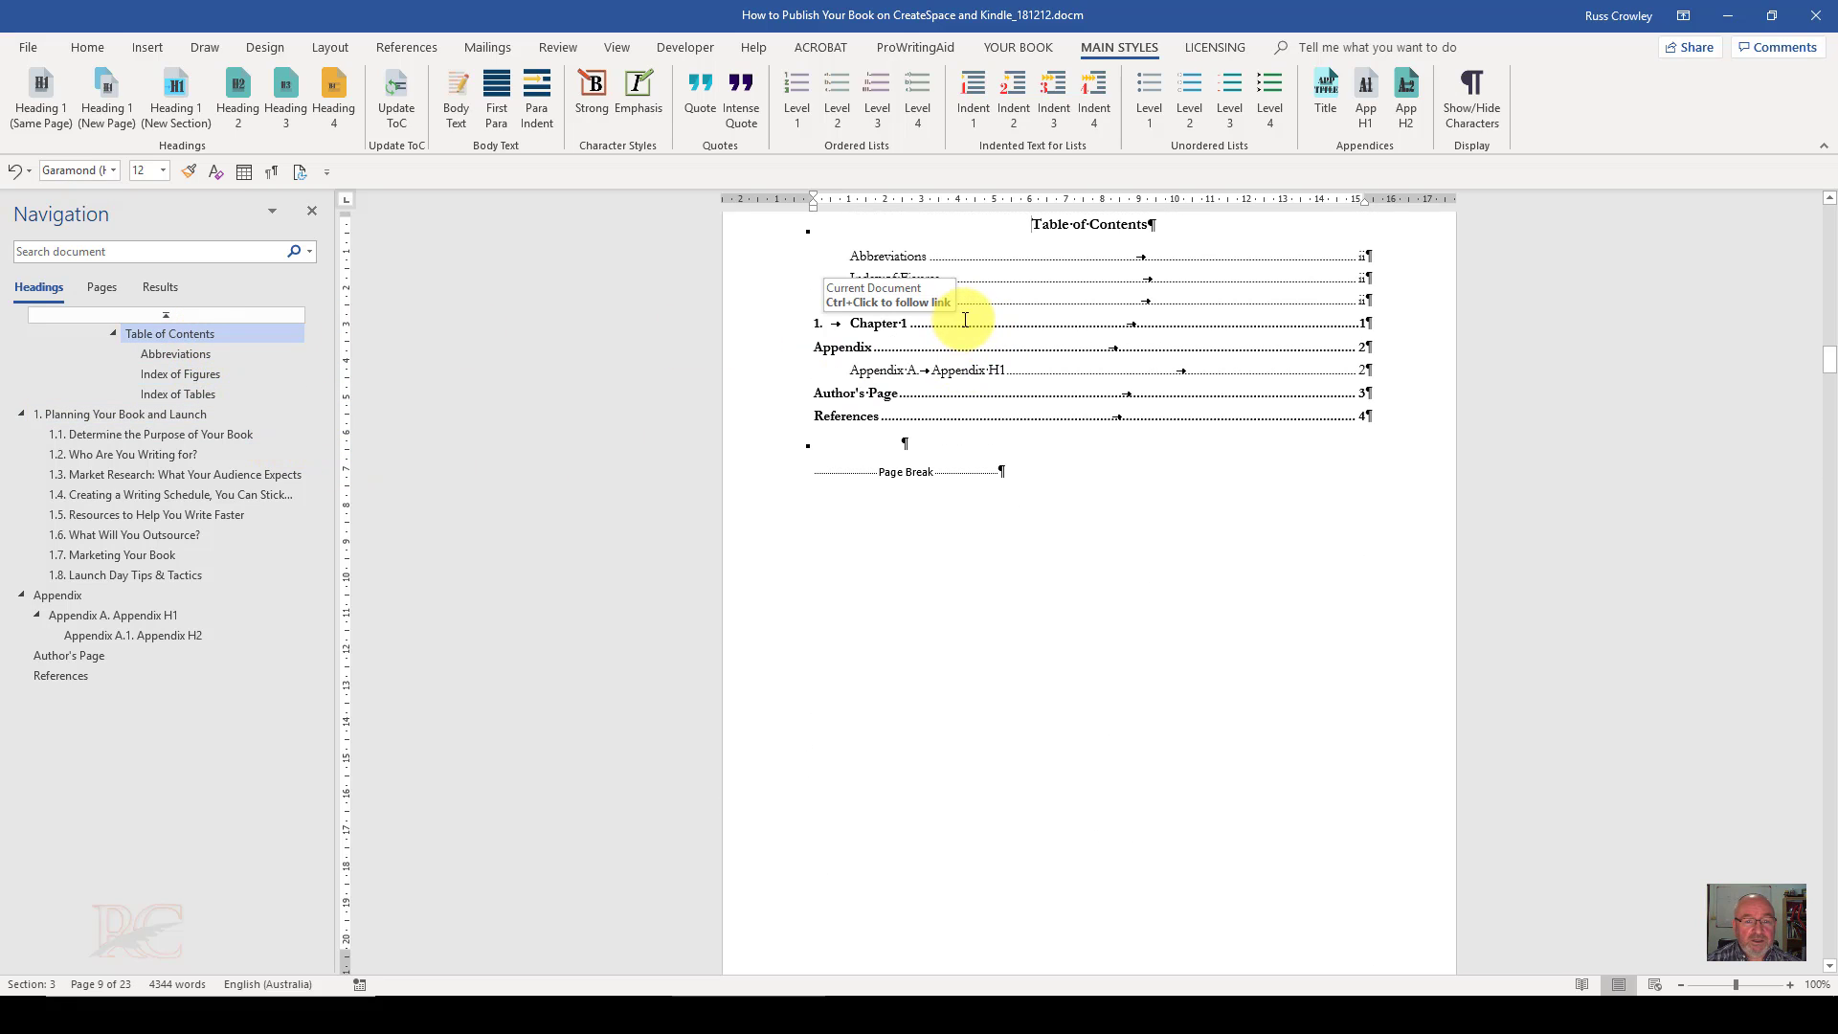
pyautogui.click(390, 97)
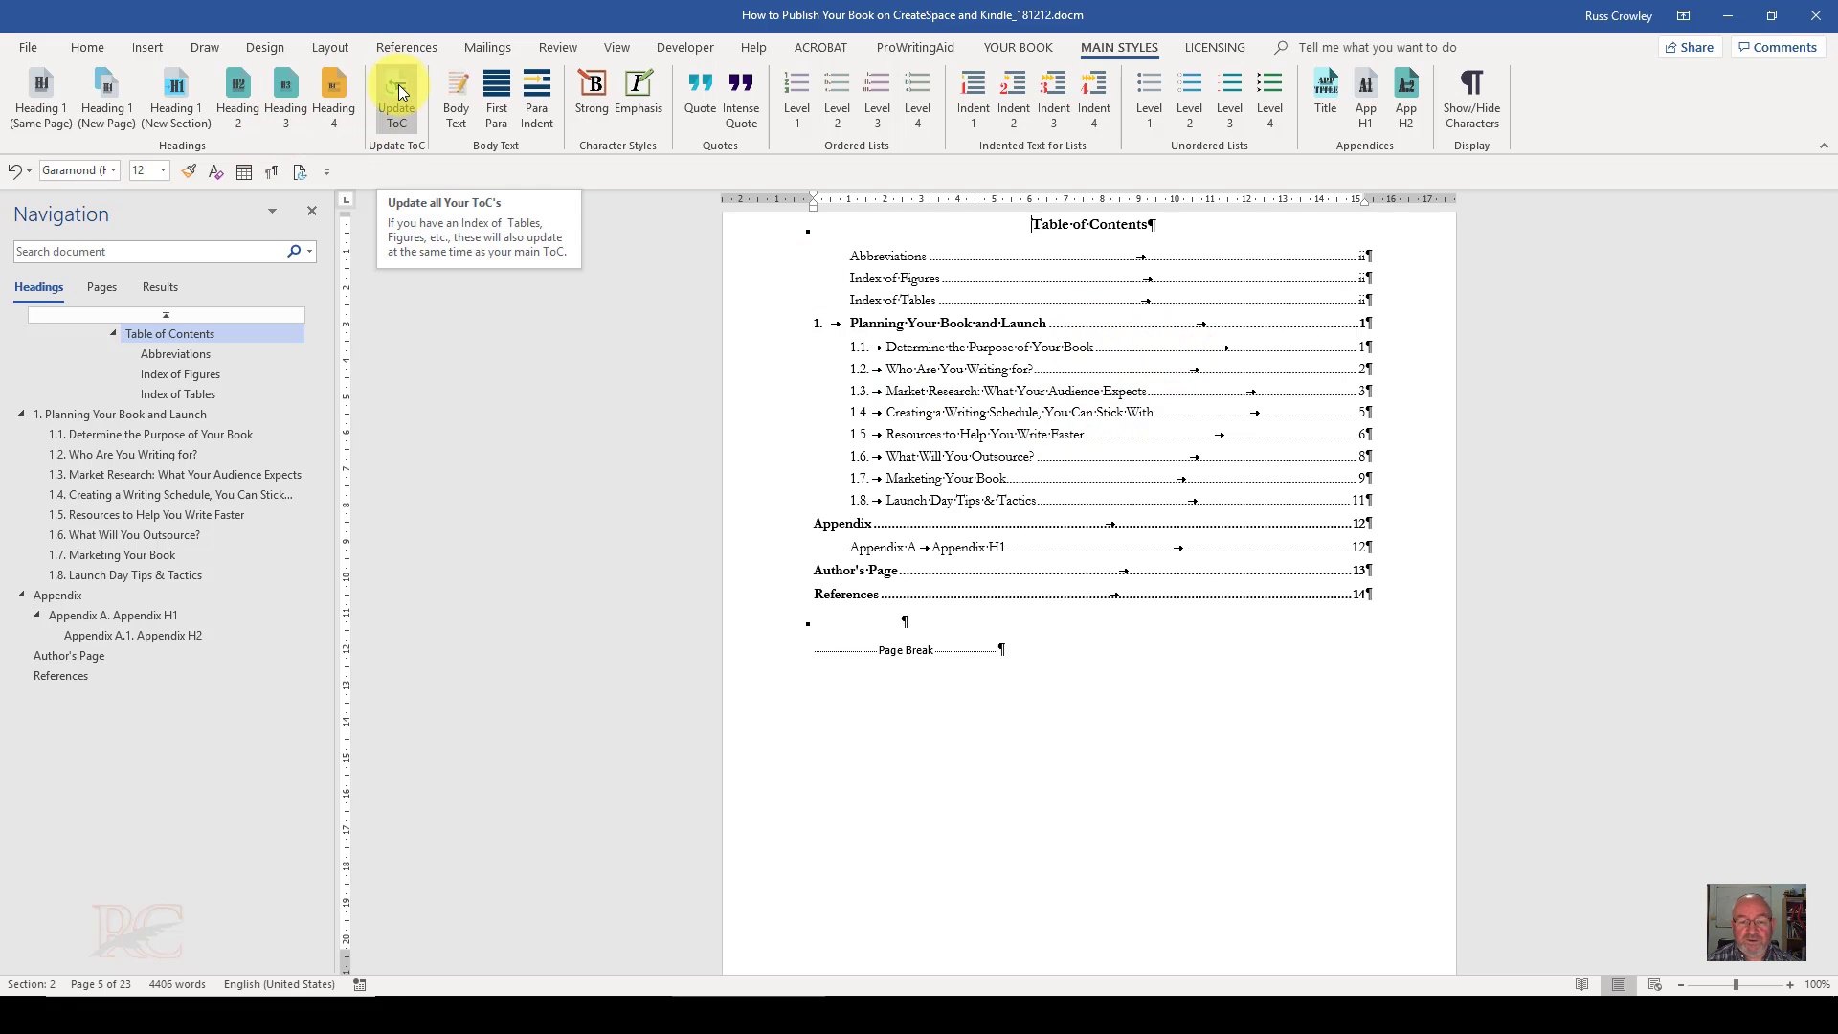
pyautogui.keyDown('ctrl'); pyautogui.click(987, 497); pyautogui.keyUp('ctrl')
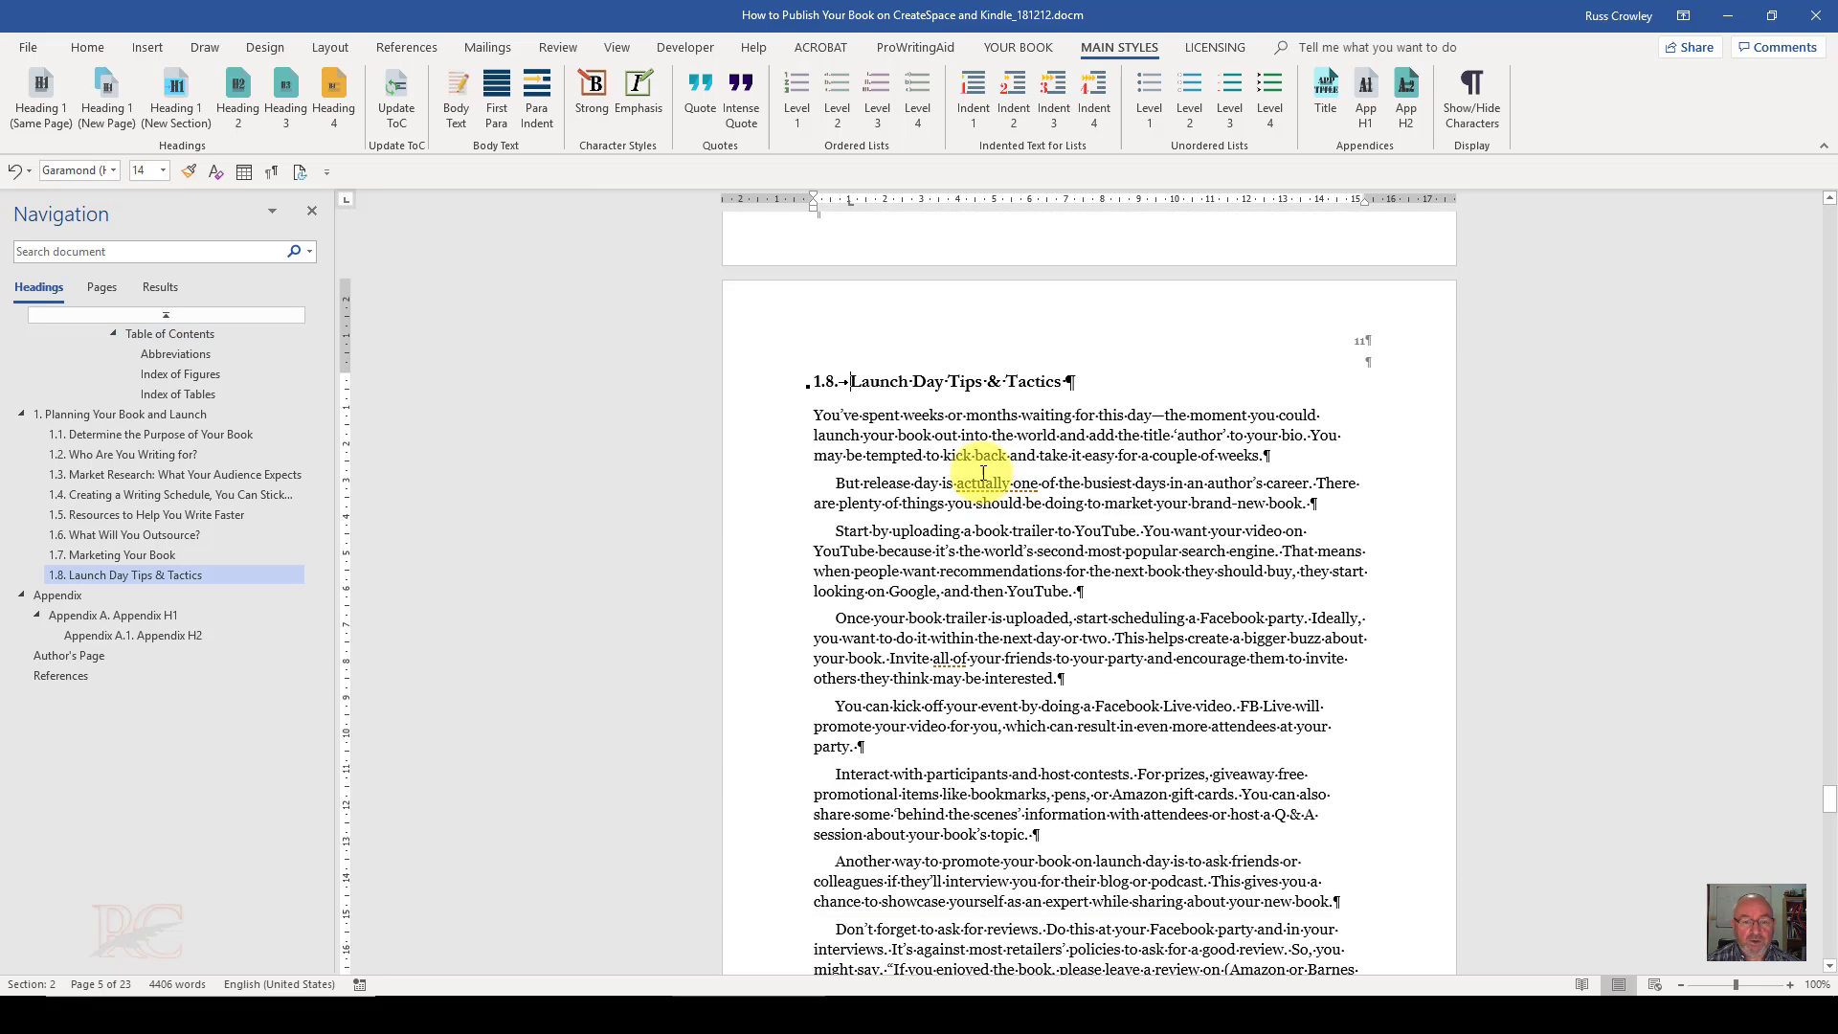
# Check the bold and italic passages in the converted text of sections 1.1 and 1.2
pyautogui.click(186, 435)
pyautogui.click(1259, 438)
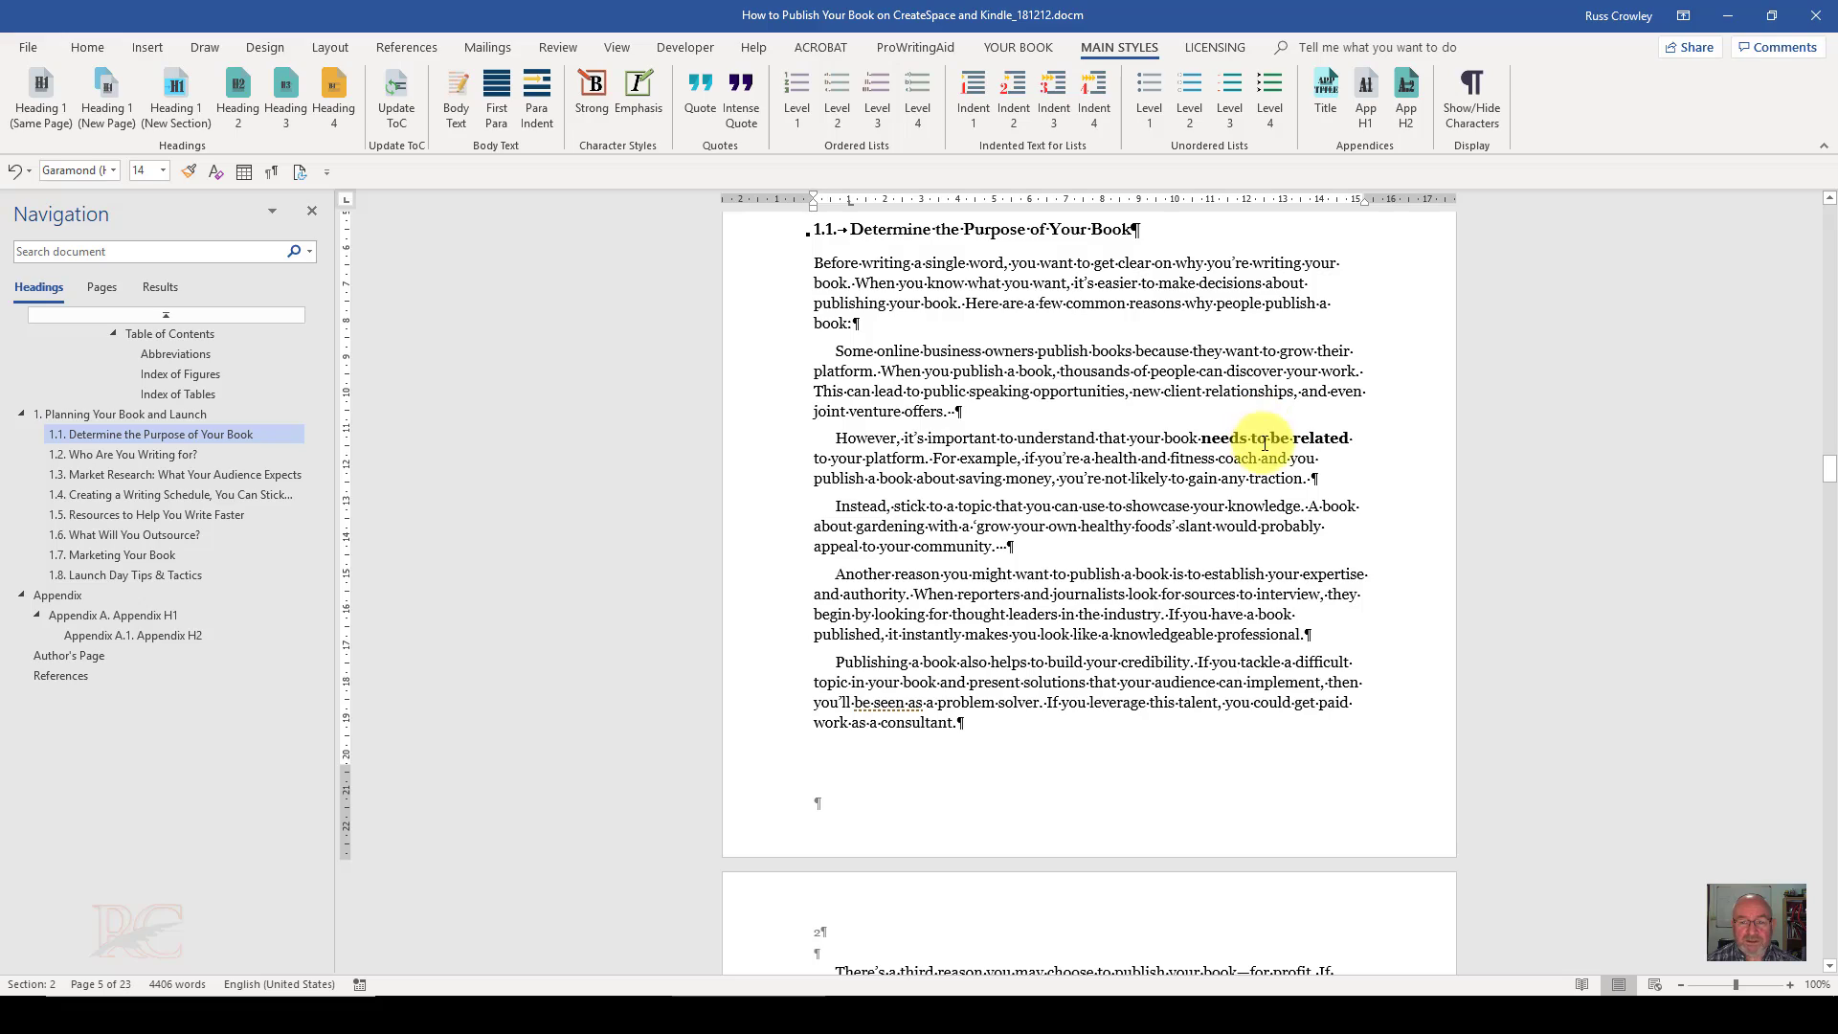
pyautogui.middleClick(1080, 460)
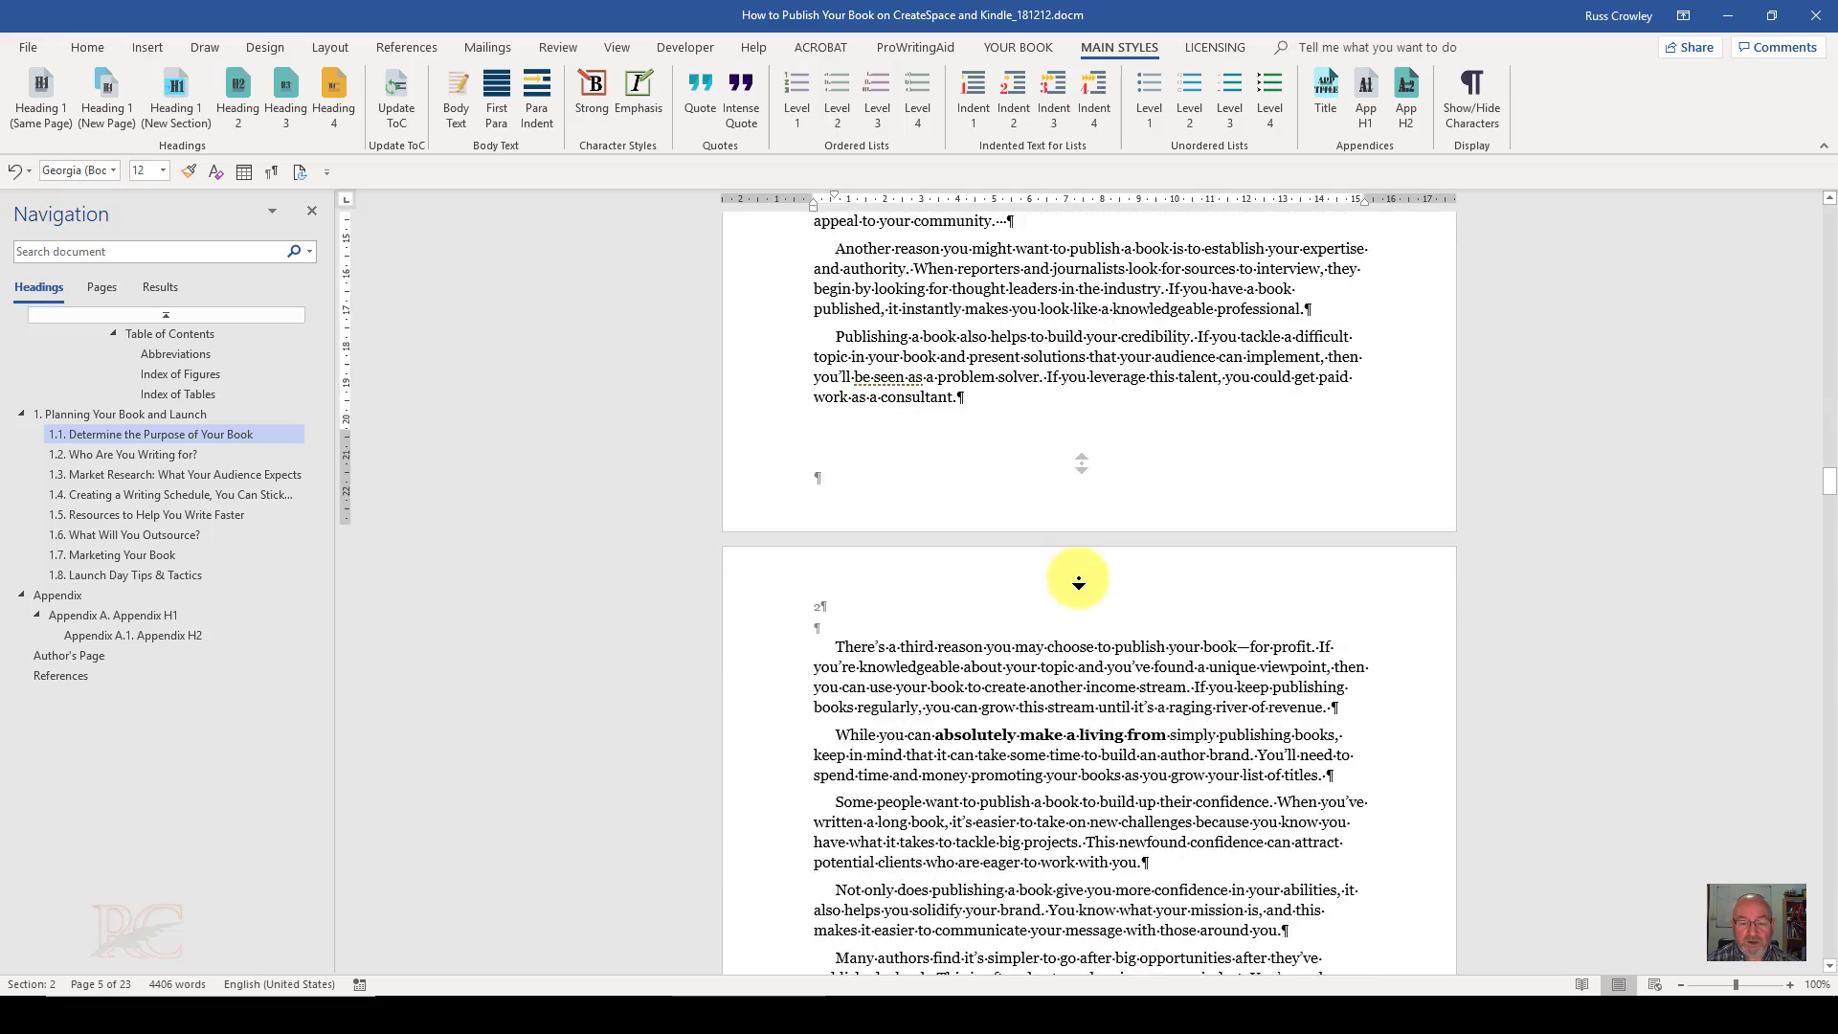
pyautogui.click(1093, 586)
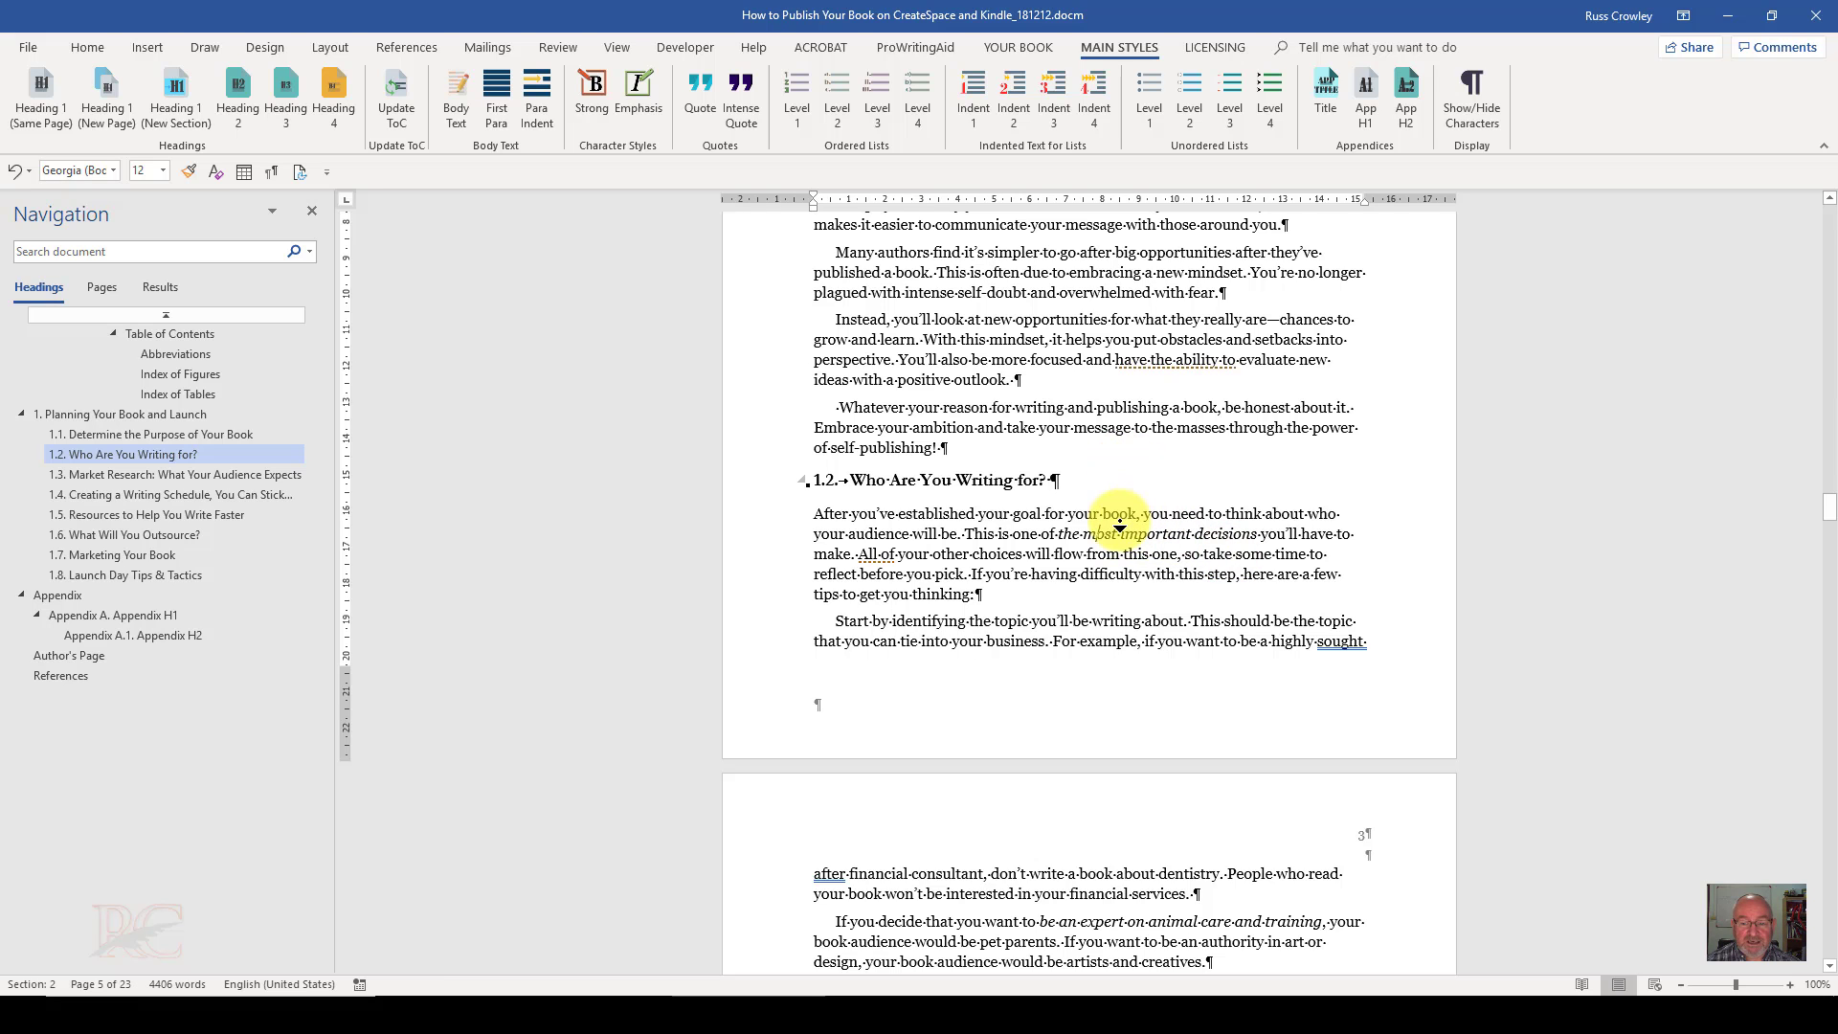
pyautogui.middleClick(1118, 490)
pyautogui.click(1187, 394)
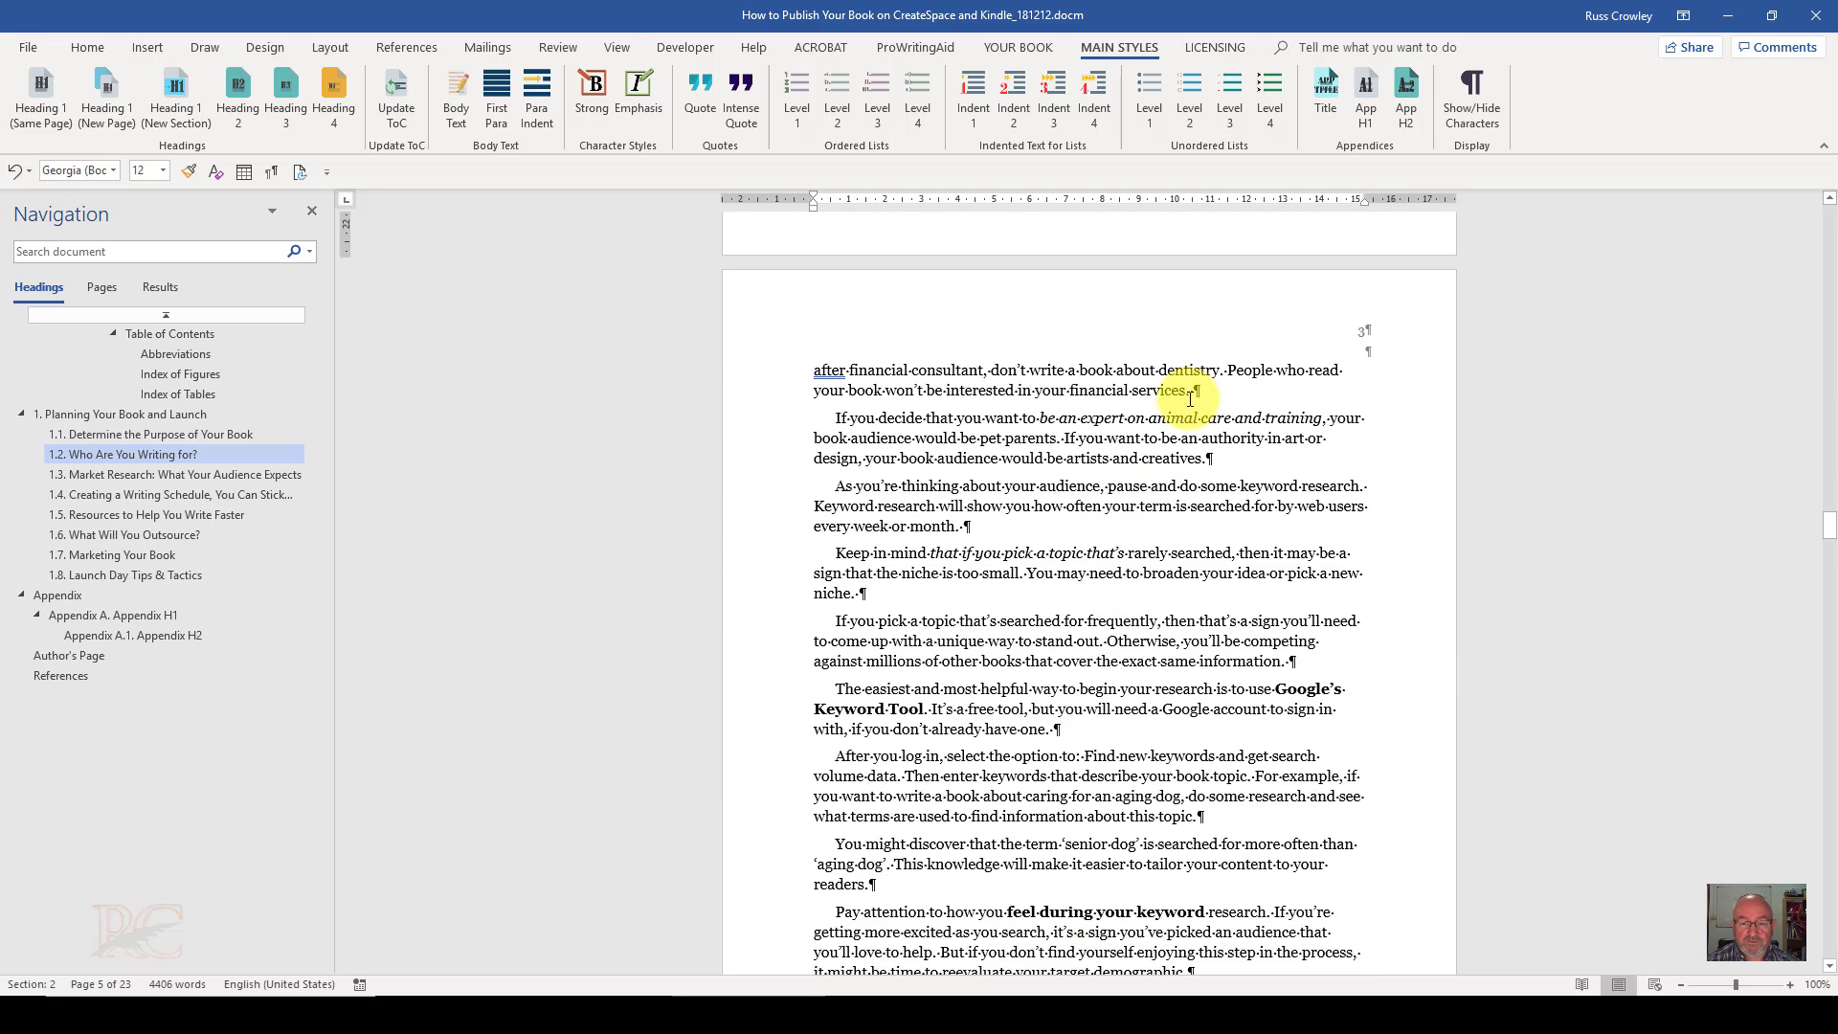